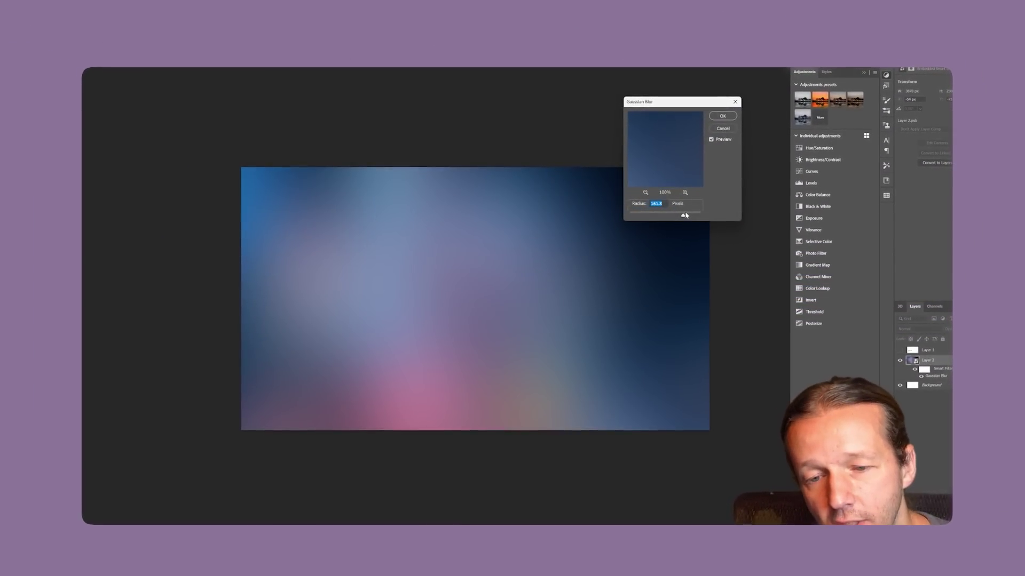
- Raise the Gaussian Blur radius to about 199 px for a much softer gradient
drag(684, 214, 694, 214)
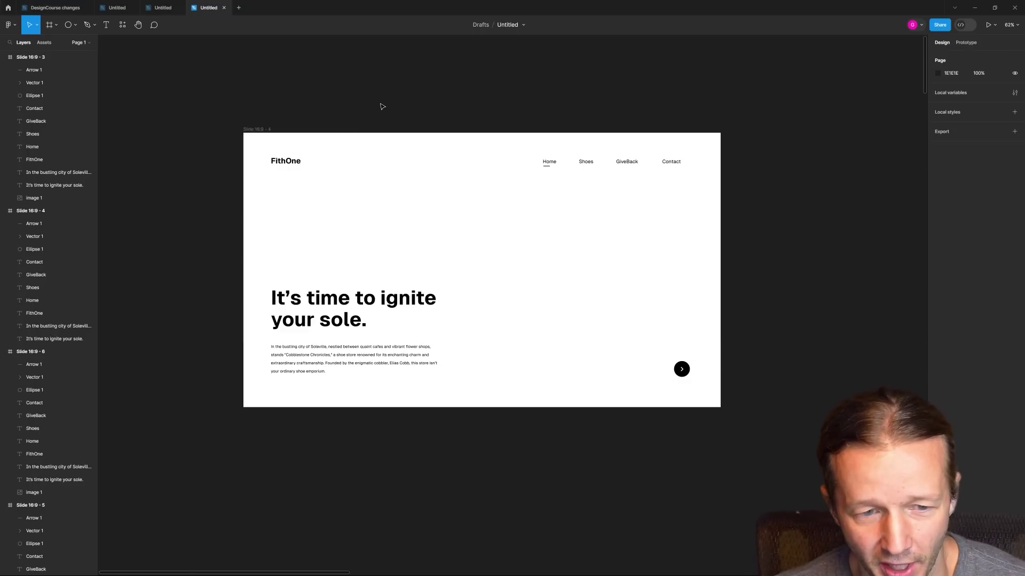
scroll(395, 105, up, 1)
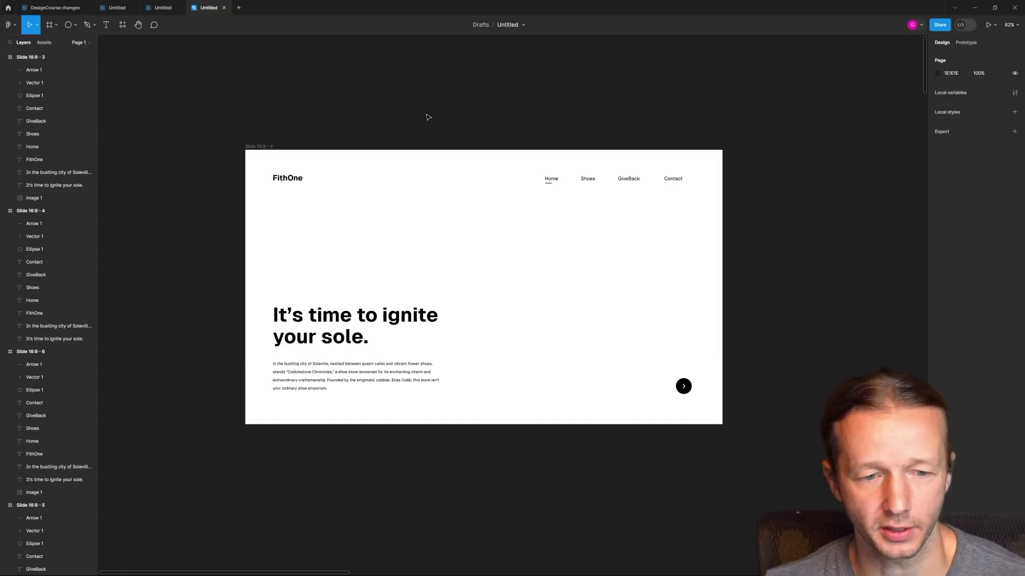
scroll(428, 117, down, 2)
scroll(377, 121, right, 2)
- Alt-drag a copy of the Slide 16:9 - 4 frame to the right of the original
drag(254, 133, 665, 130)
click(723, 99)
scroll(631, 115, right, 2)
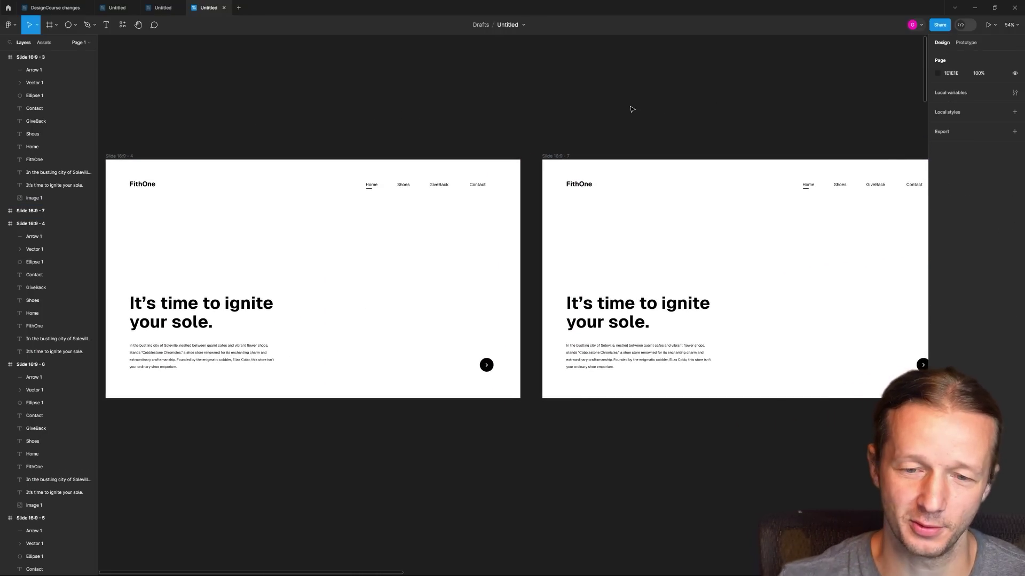
scroll(648, 117, right, 3)
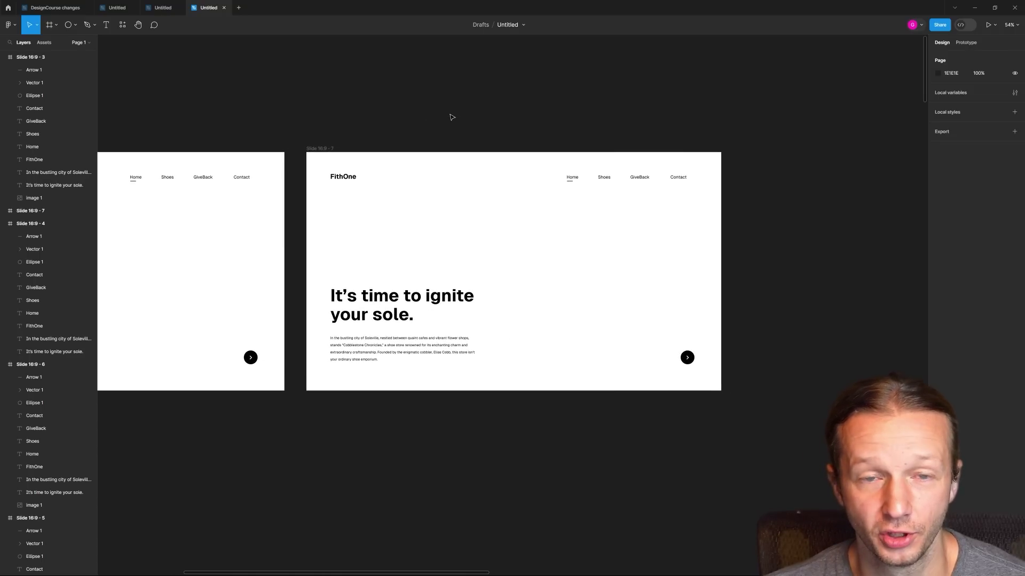
scroll(451, 115, up, 1)
ctrl+scroll(472, 219, up, 2)
scroll(540, 213, down, 1)
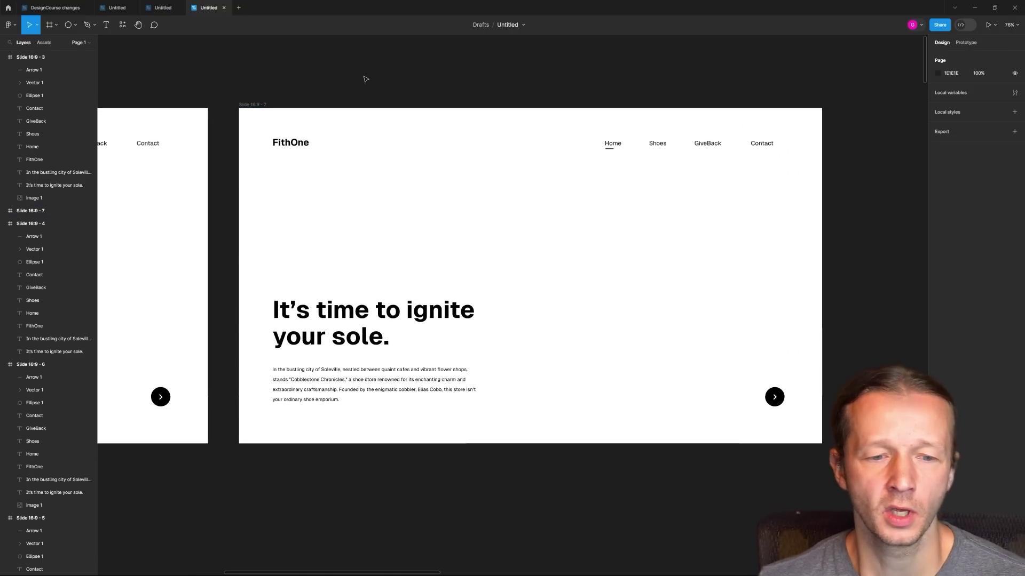
- Draw a large grey ellipse on the new slide and send it behind the headline text
click(76, 28)
click(70, 26)
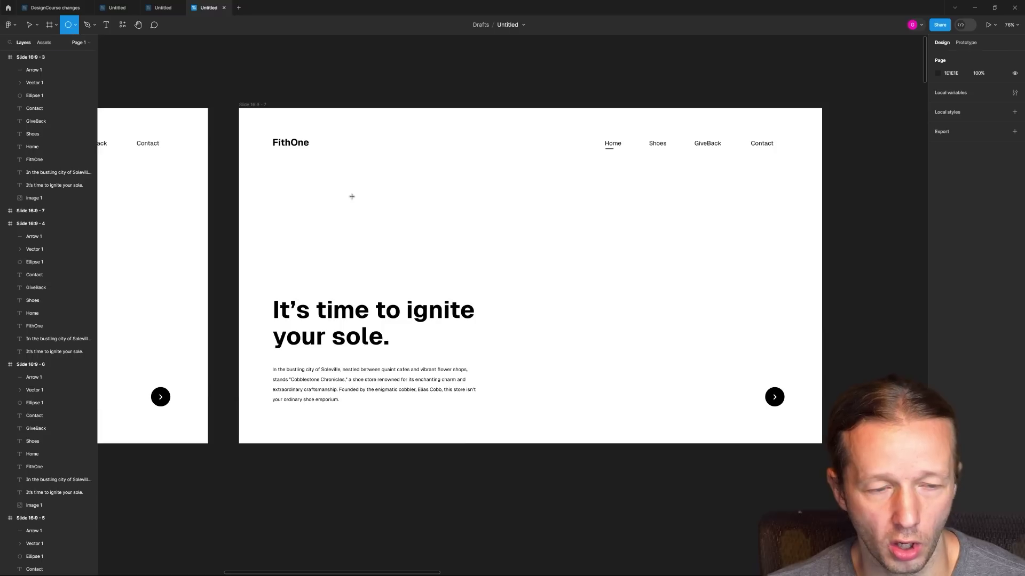
alt+shift+drag(480, 253, 560, 334)
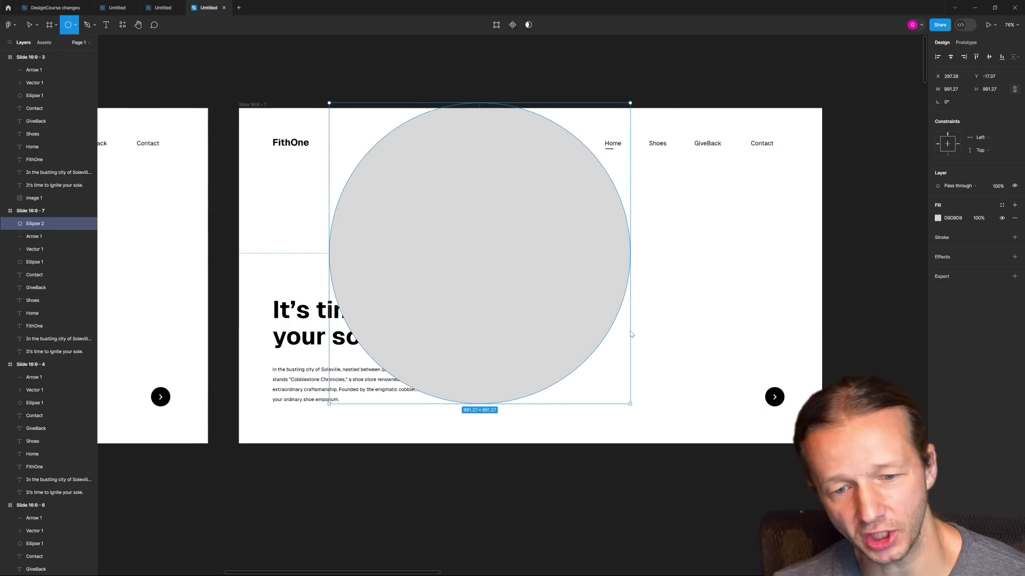
drag(576, 310, 606, 377)
drag(510, 241, 513, 251)
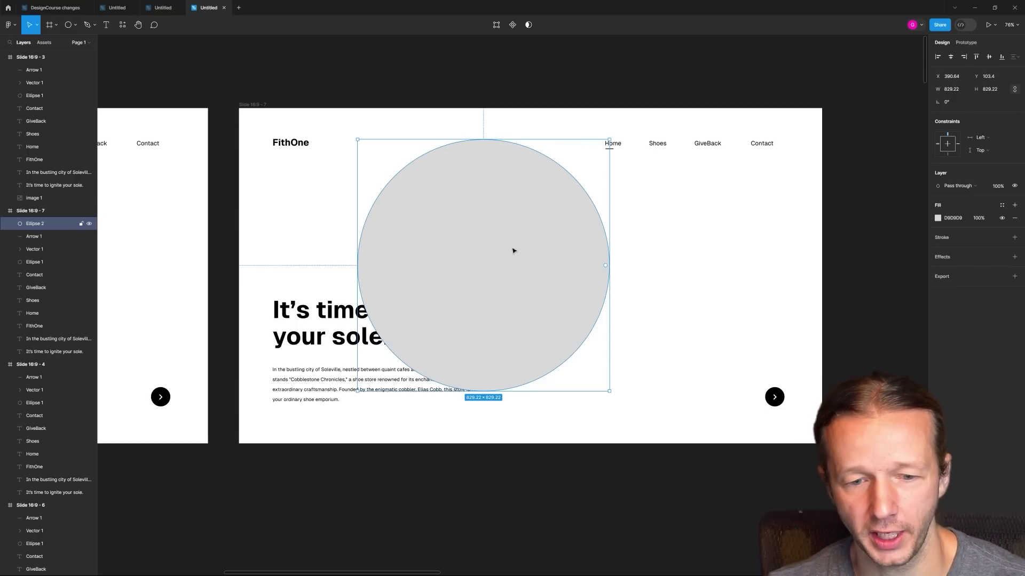
key(ctrl+shift+bracketleft)
mouse_move(516, 241)
mouse_down()
mouse_move(410, 202)
mouse_move(530, 252)
mouse_up()
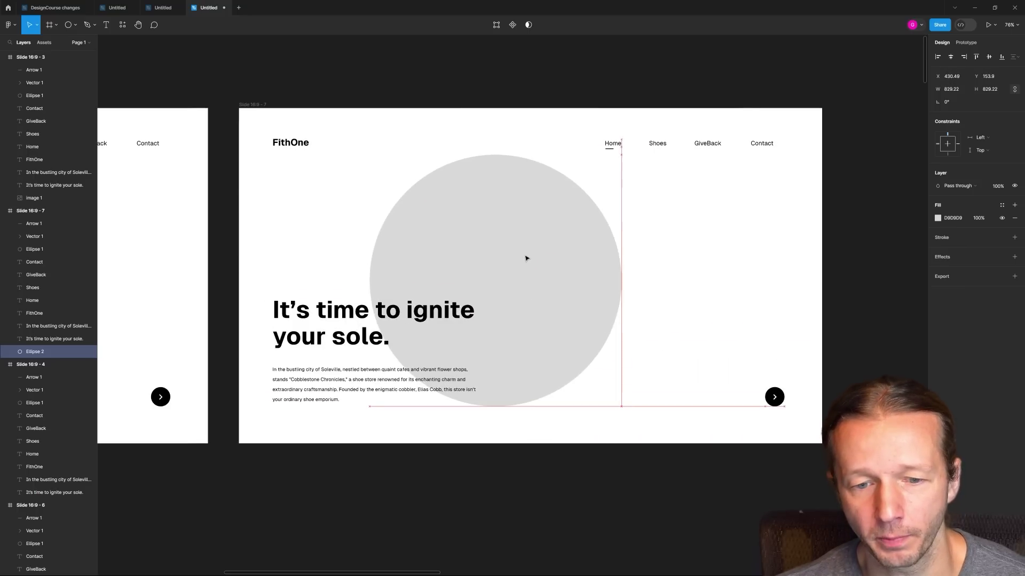
- Change the circle's fill from solid grey to a radial gradient
click(937, 218)
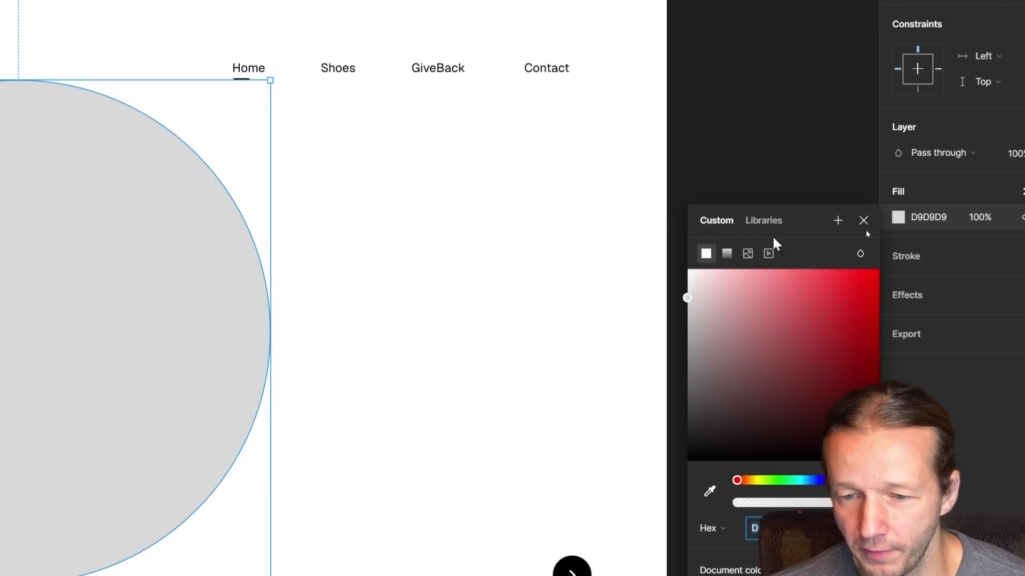
click(728, 254)
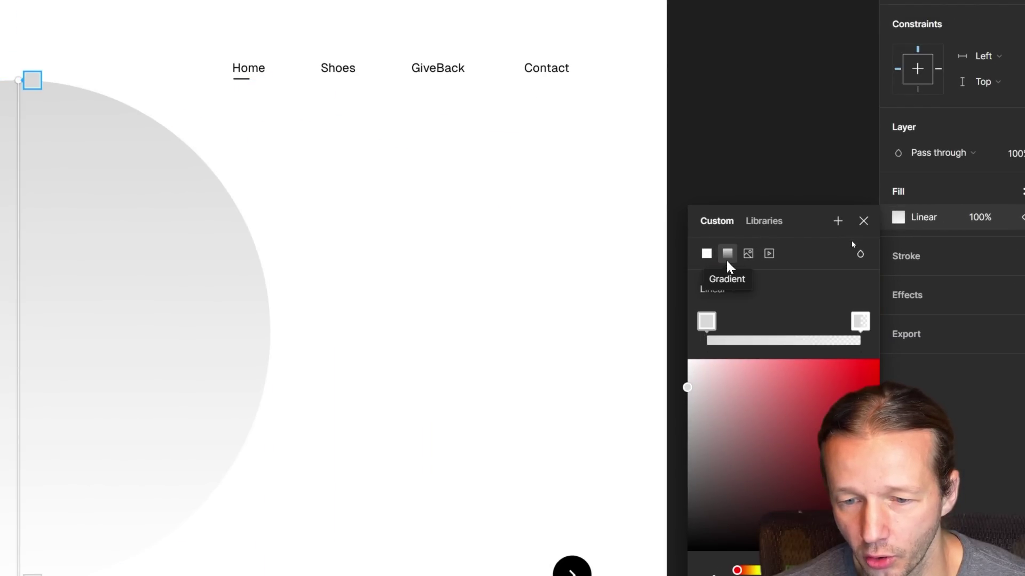
click(722, 289)
click(727, 314)
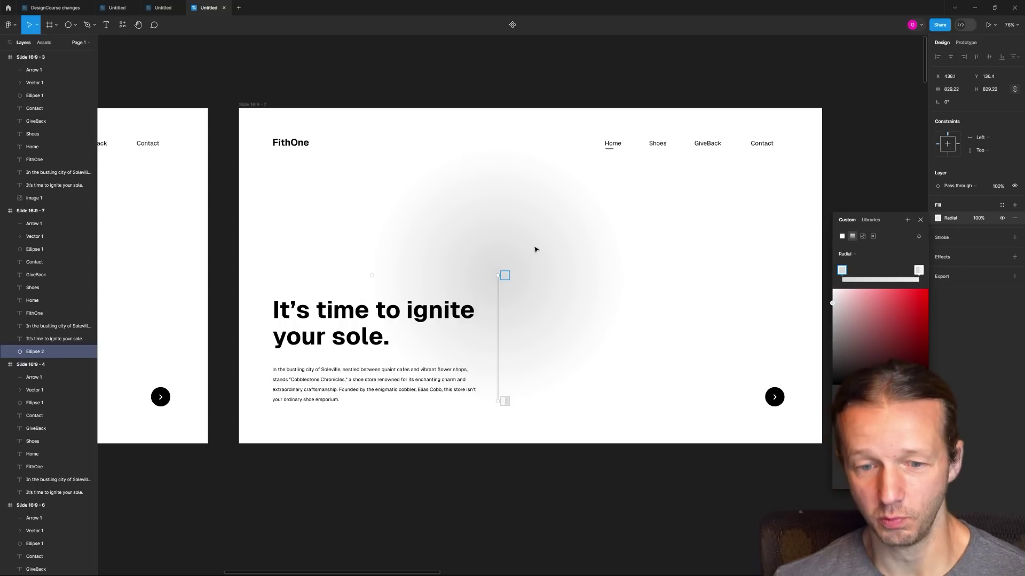
- Move the gradient glow up to the slide's top left near the FithOne logo
click(637, 235)
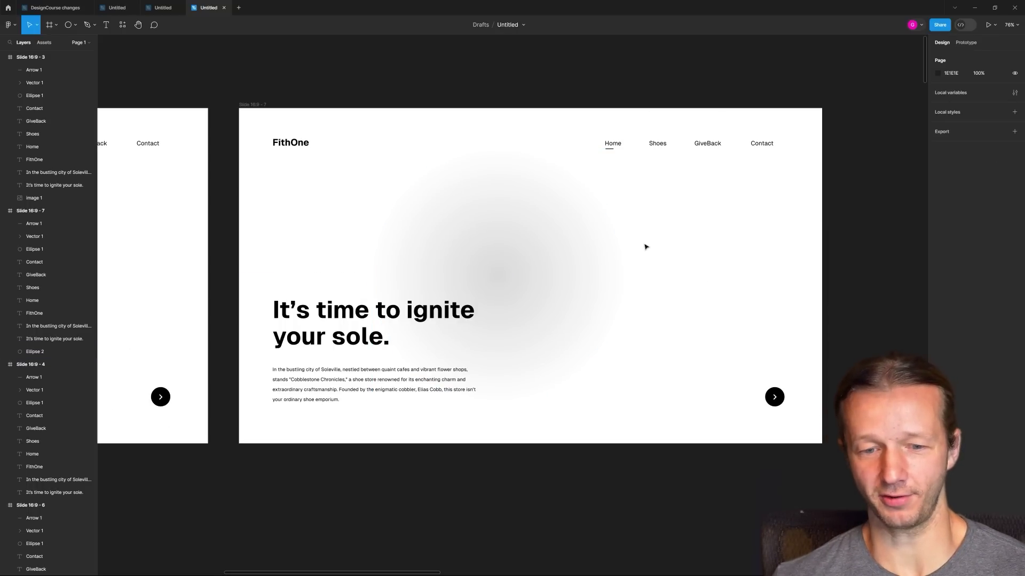
mouse_move(551, 254)
mouse_down()
mouse_move(414, 142)
mouse_move(470, 137)
mouse_up()
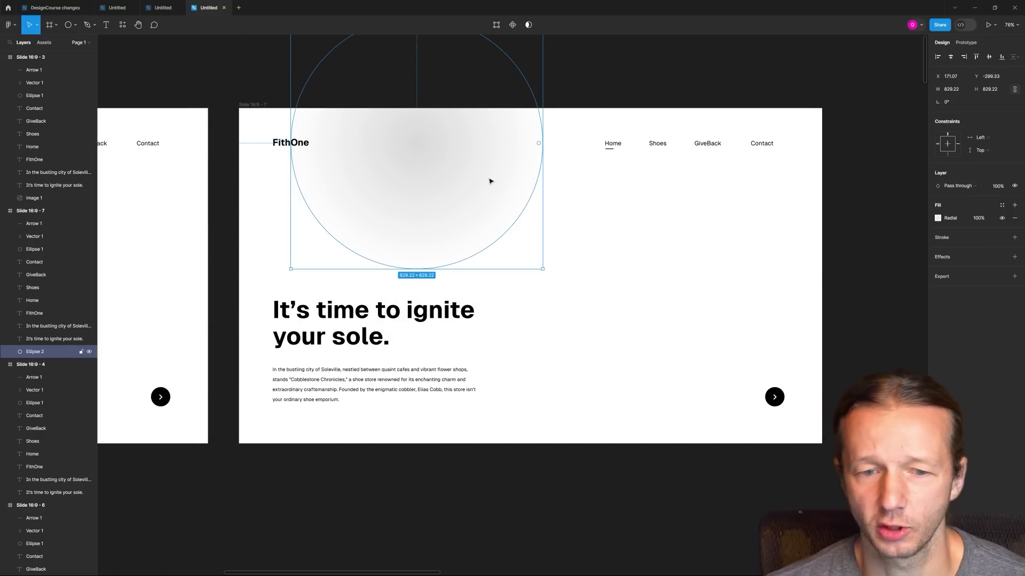
mouse_move(489, 178)
mouse_down()
mouse_move(515, 234)
mouse_move(428, 183)
mouse_up()
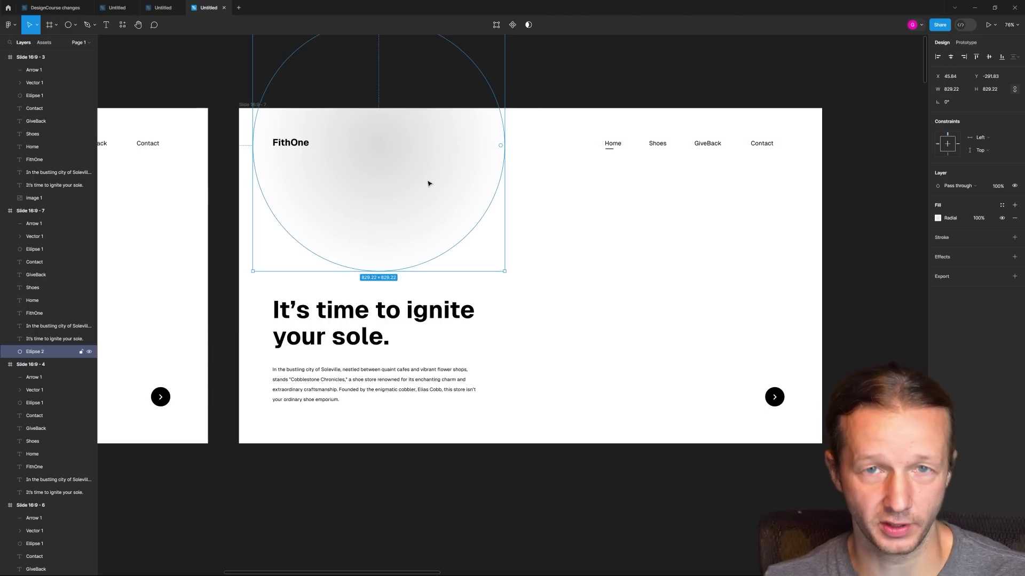
key(shift+Right)
key(shift+Right)
key(shift+Right)
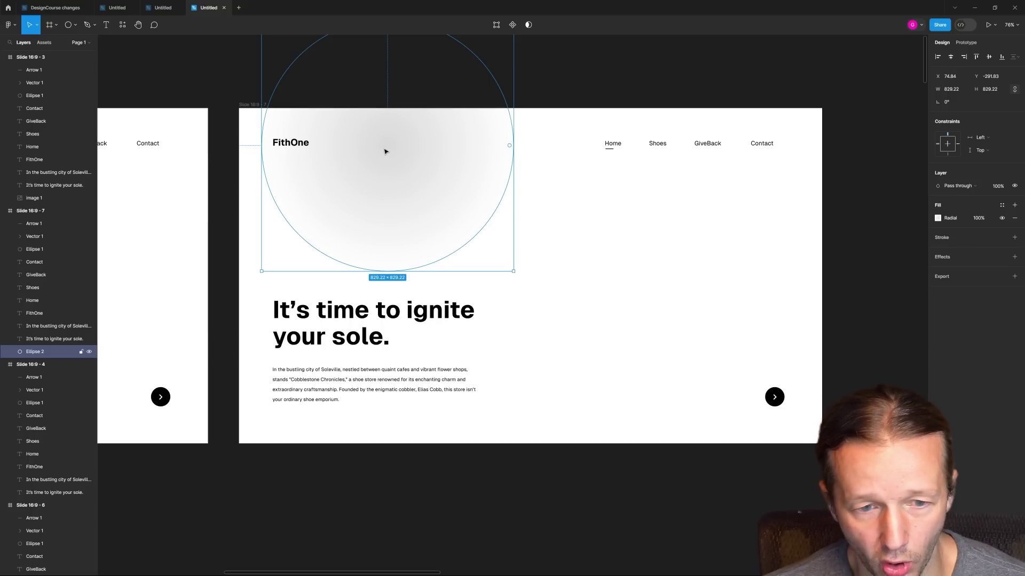
- Duplicate the glow as a larger second circle placed toward the bottom right
alt+drag(385, 151, 668, 190)
drag(671, 231, 623, 333)
alt+drag(746, 157, 843, 62)
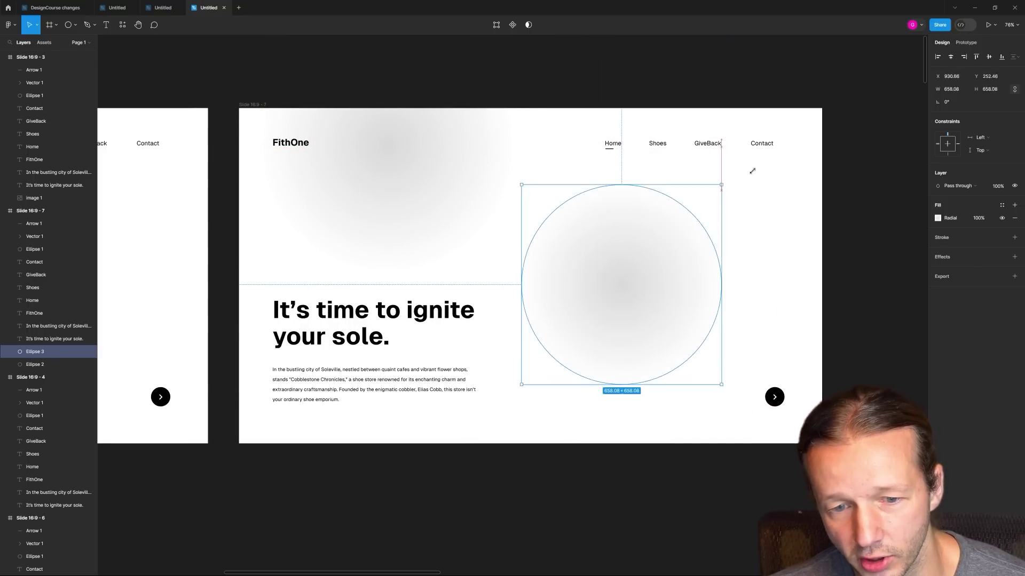
drag(594, 285, 702, 369)
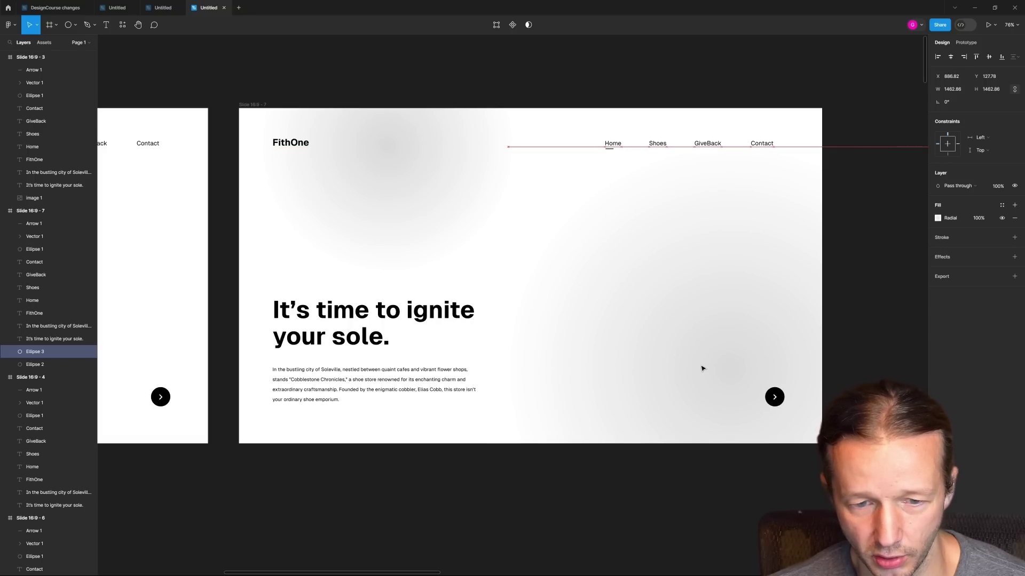
click(585, 76)
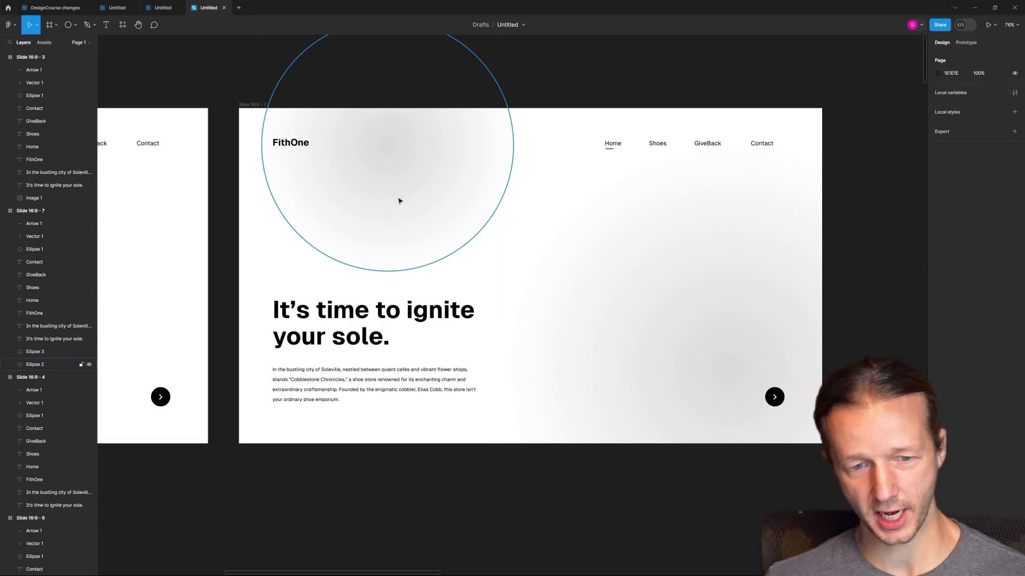
- Shift the top-left glow further left and enlarge it
mouse_move(398, 201)
mouse_down()
mouse_move(340, 186)
mouse_move(353, 178)
mouse_up()
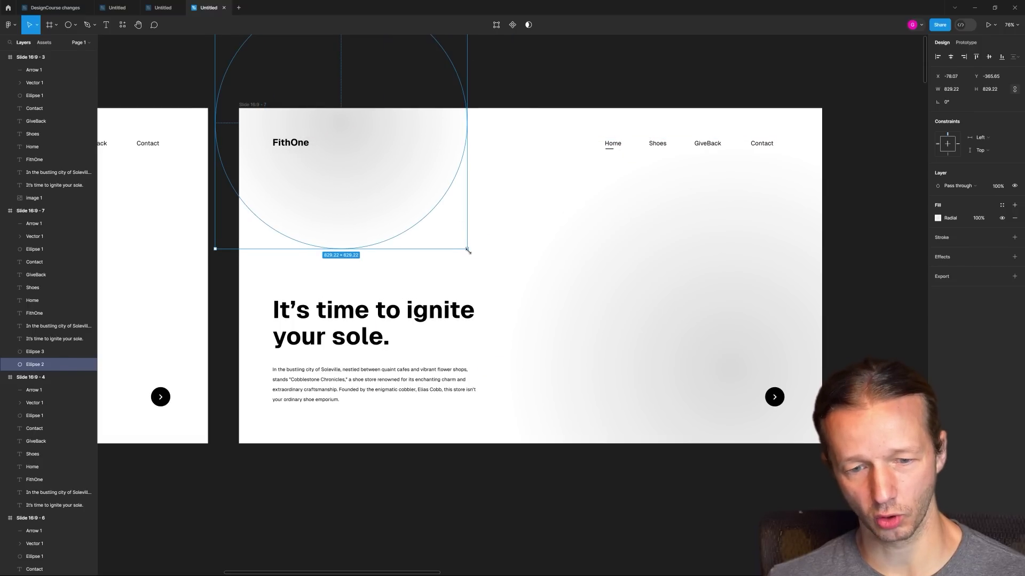
drag(469, 250, 521, 288)
click(668, 61)
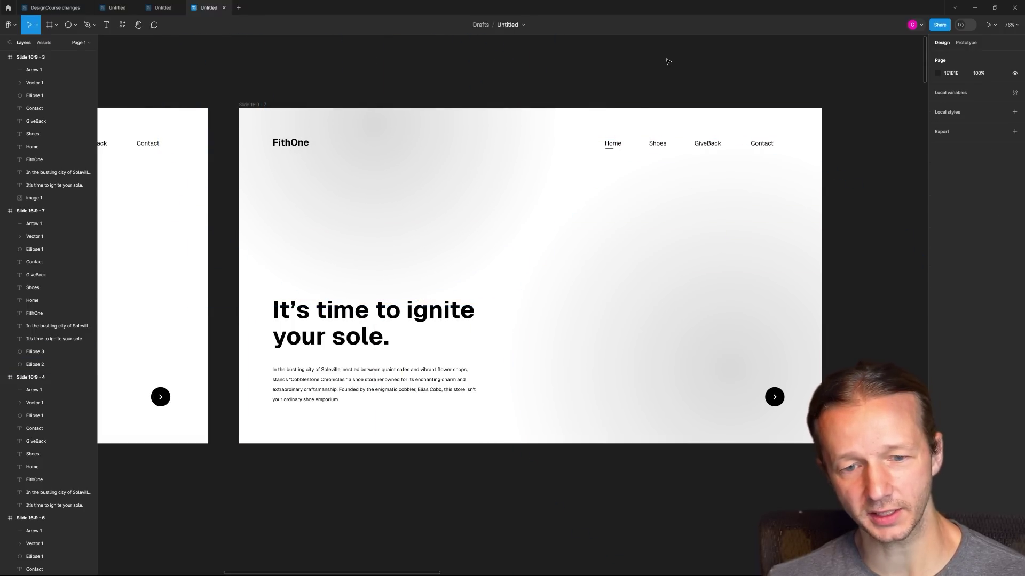
scroll(614, 100, down, 3)
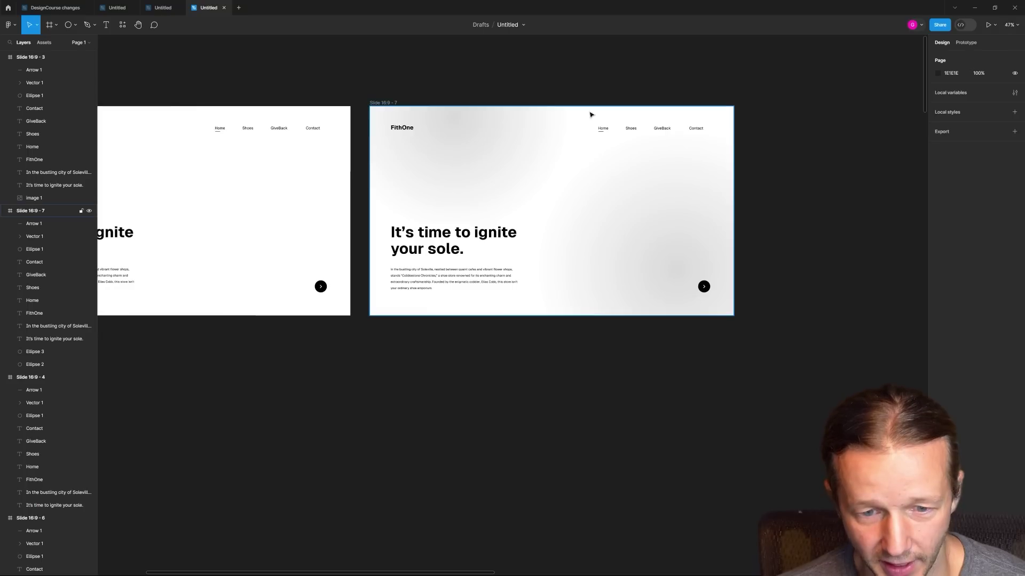
scroll(560, 160, up, 4)
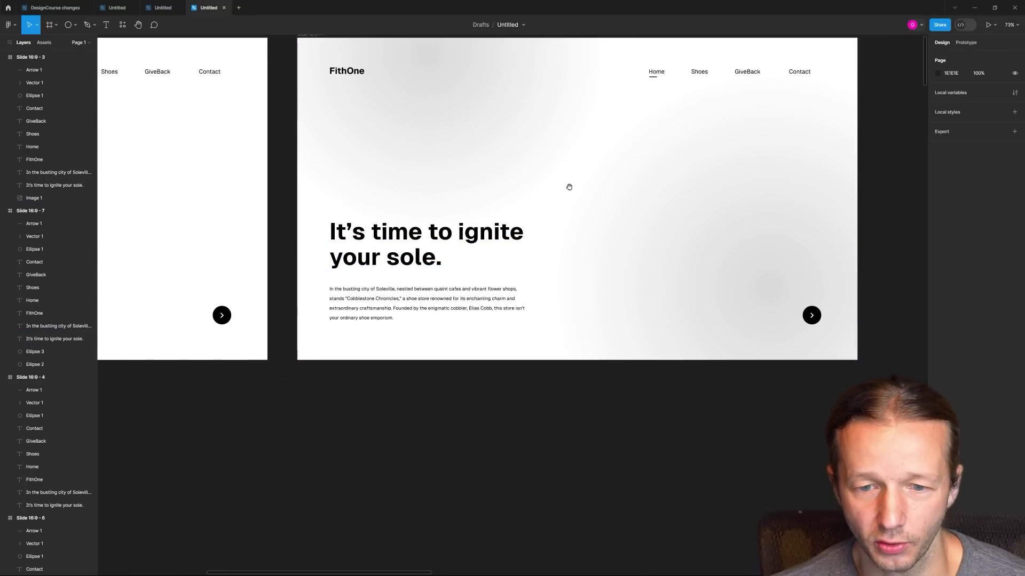
scroll(560, 192, up, 2)
scroll(556, 256, down, 1)
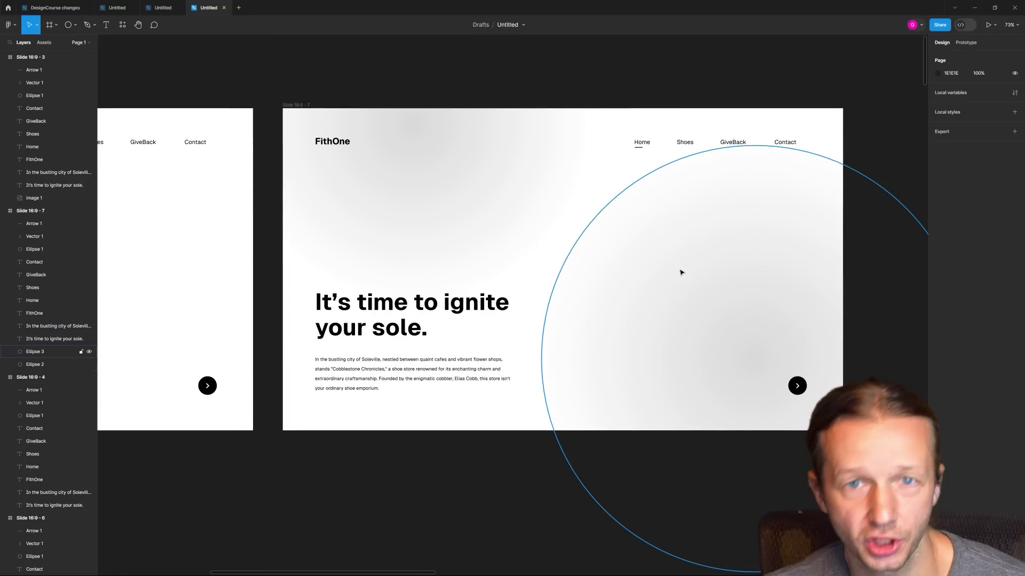
scroll(789, 94, right, 2)
scroll(647, 256, up, 1)
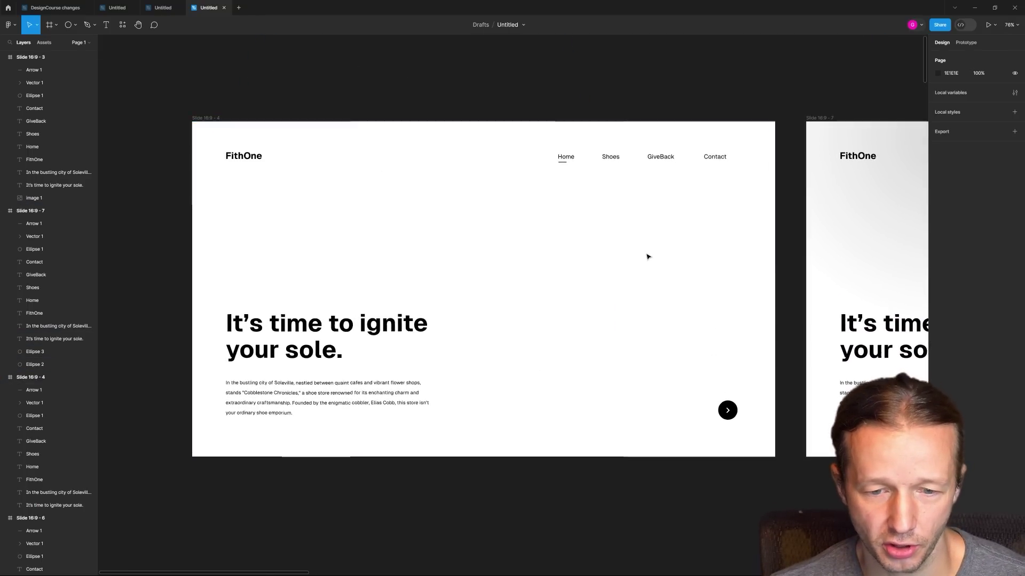
scroll(581, 249, up, 2)
scroll(647, 242, left, 1)
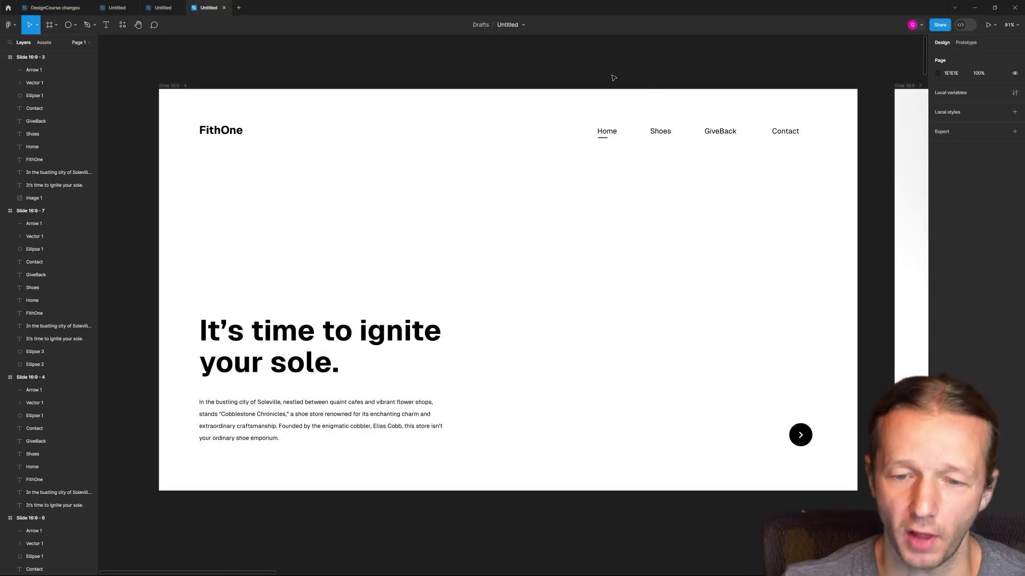
- Select both glow circles and darken their grey gradient colour
drag(745, 224, 210, 217)
scroll(425, 230, right, 5)
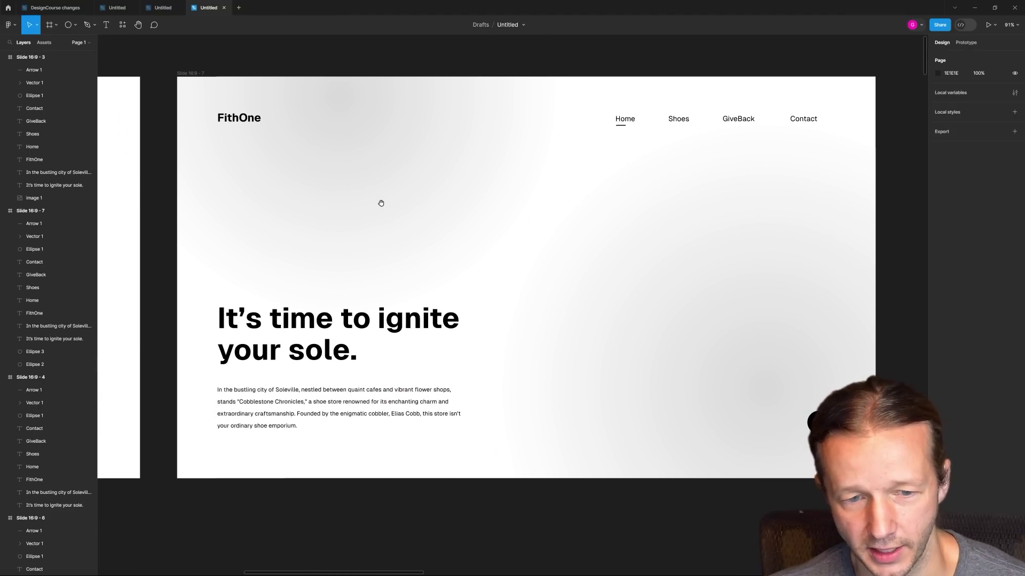
click(400, 187)
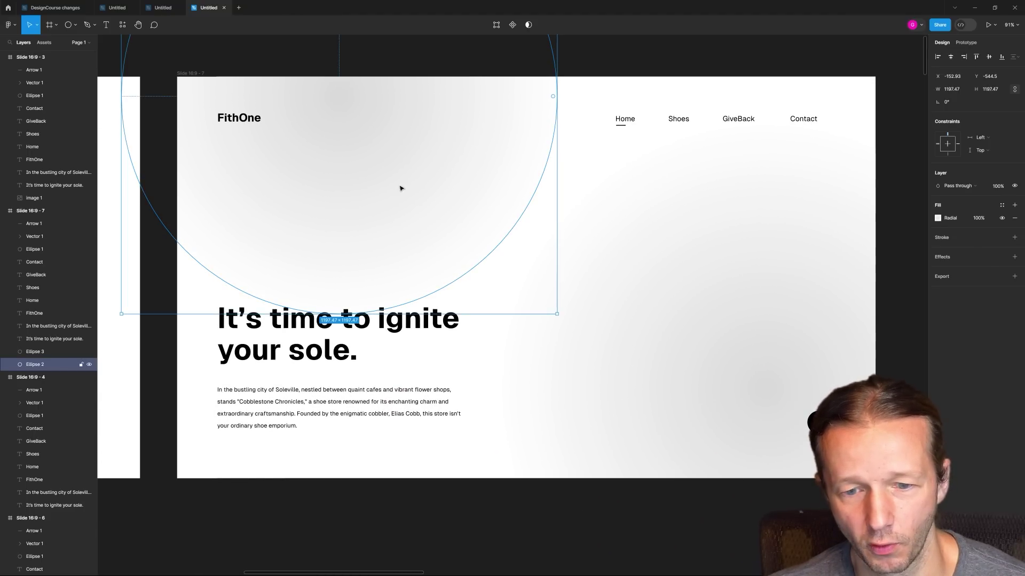
shift+click(659, 300)
click(938, 251)
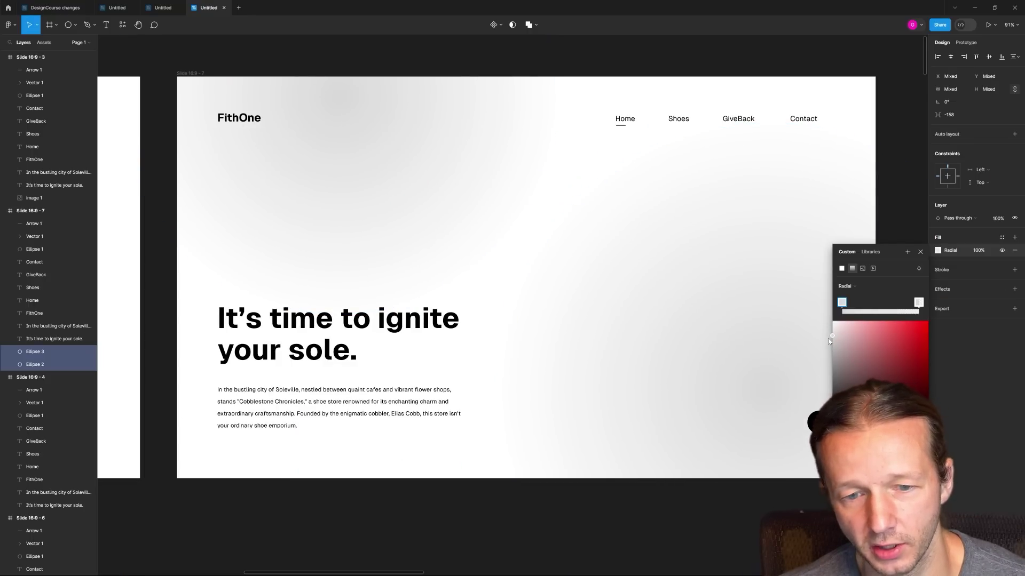
drag(829, 341, 822, 347)
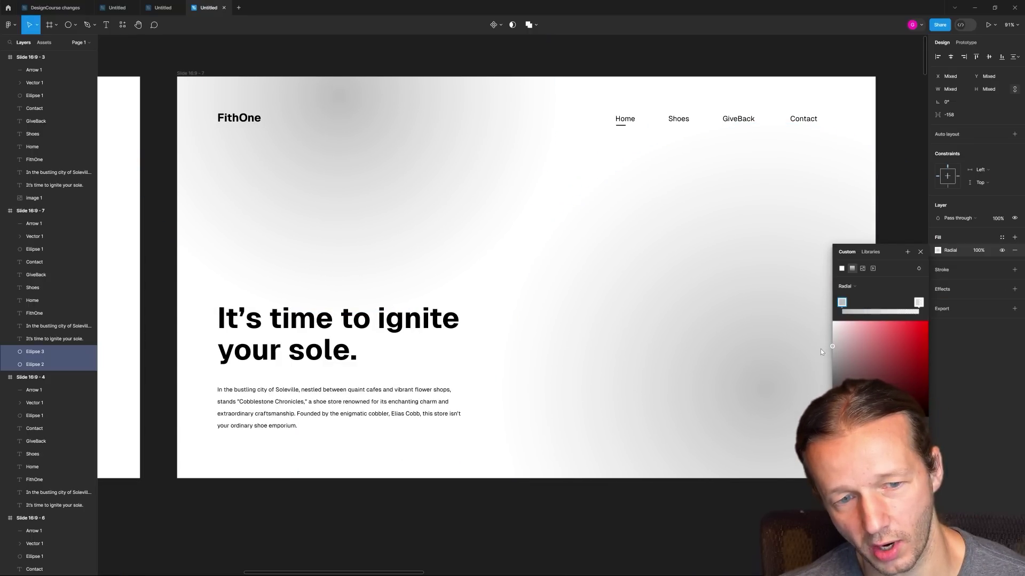
- Move the lower glow circle toward the slide's lower right and enlarge it
click(362, 353)
scroll(579, 360, down, 3)
scroll(681, 417, up, 1)
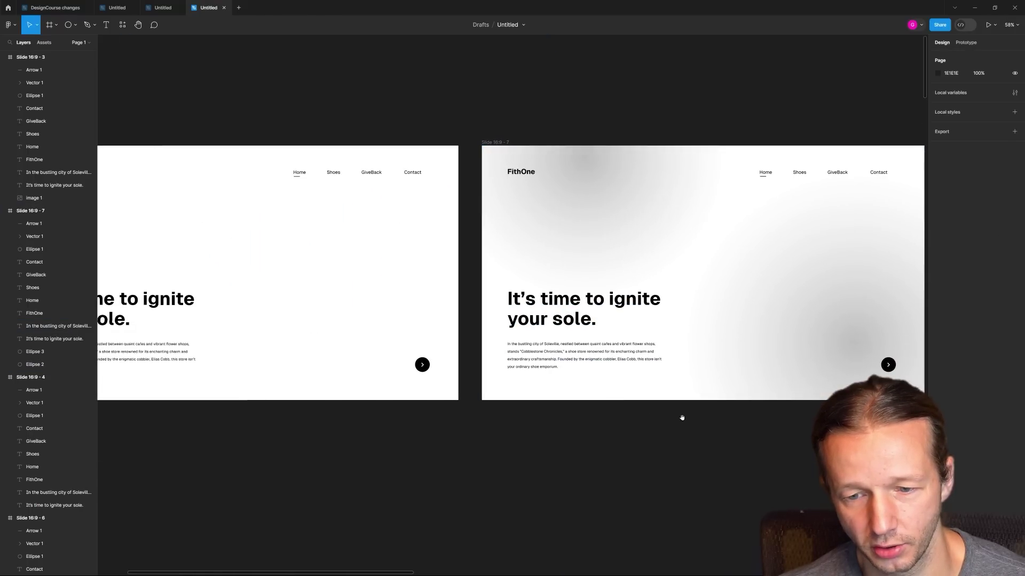
scroll(441, 396, up, 2)
scroll(604, 323, up, 2)
click(702, 340)
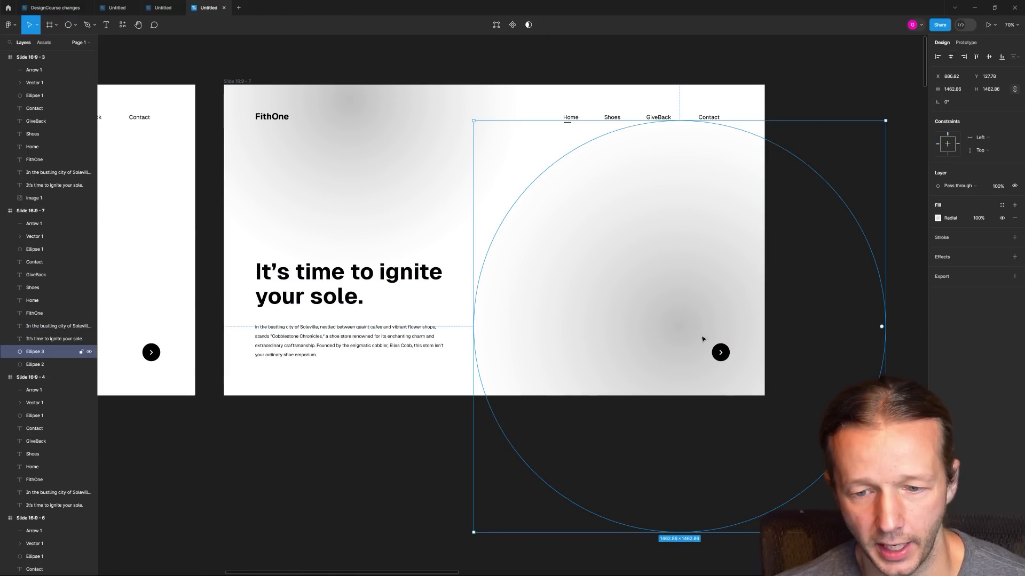
scroll(534, 268, down, 4)
drag(587, 285, 594, 314)
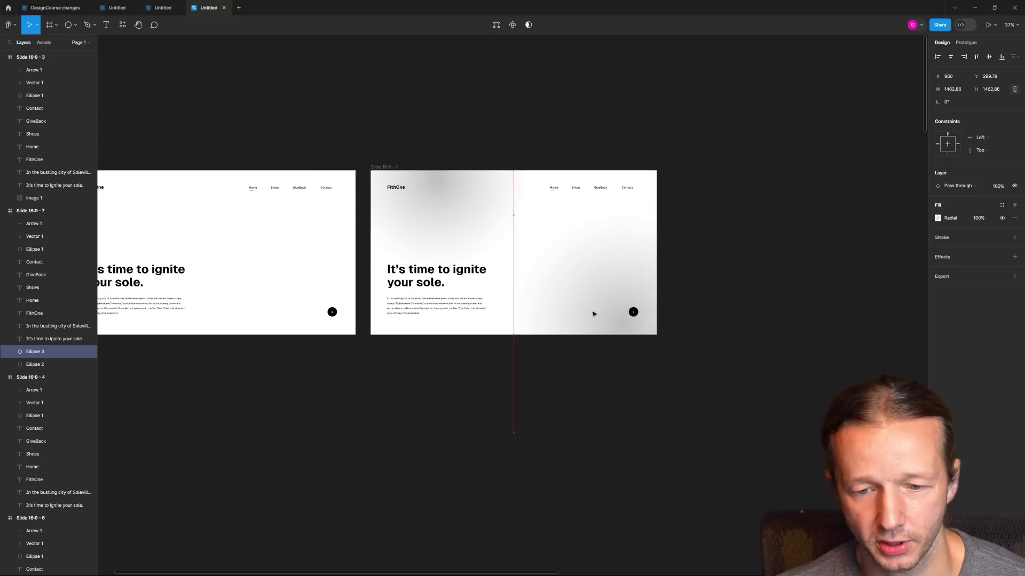
click(424, 199)
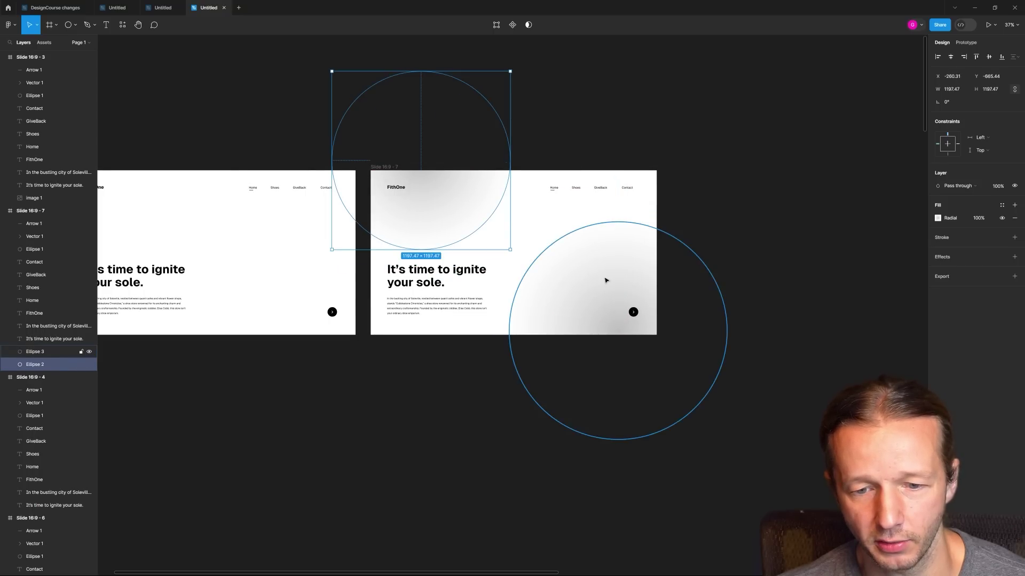
click(604, 280)
drag(498, 218, 419, 174)
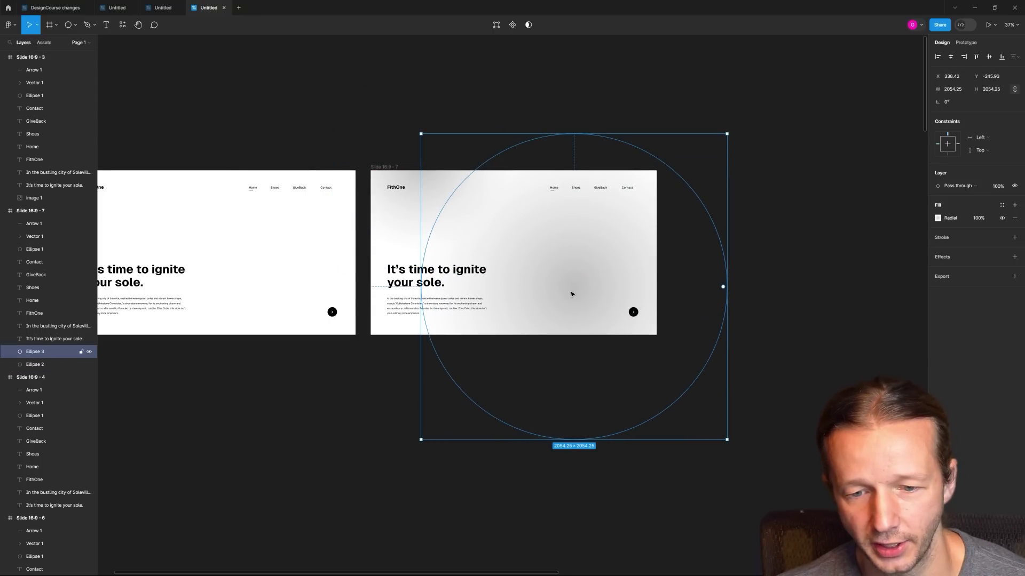
scroll(572, 294, up, 3)
scroll(542, 277, down, 4)
- Shift the glow further down-right and grow it a little more
drag(566, 296, 584, 317)
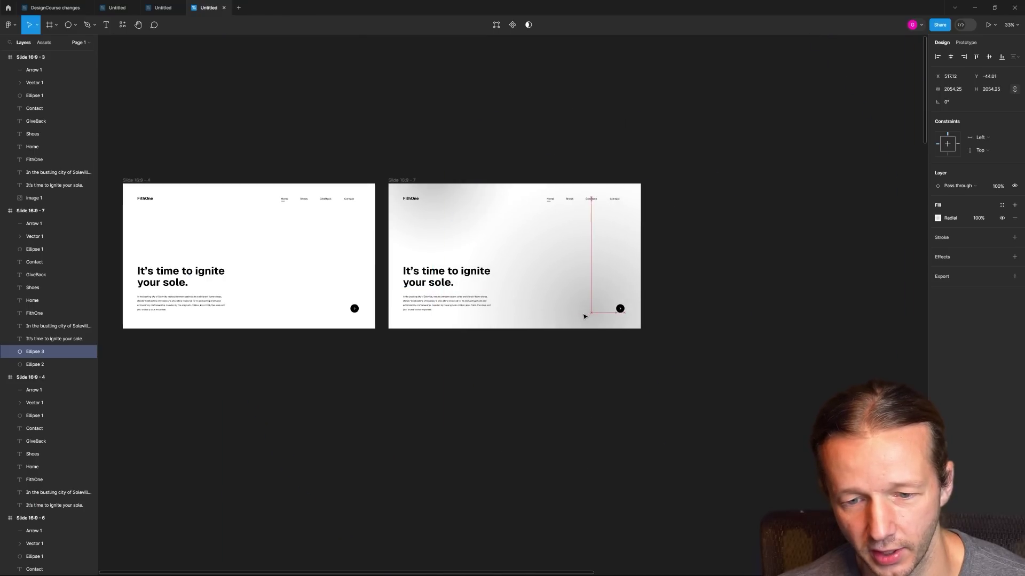
click(549, 130)
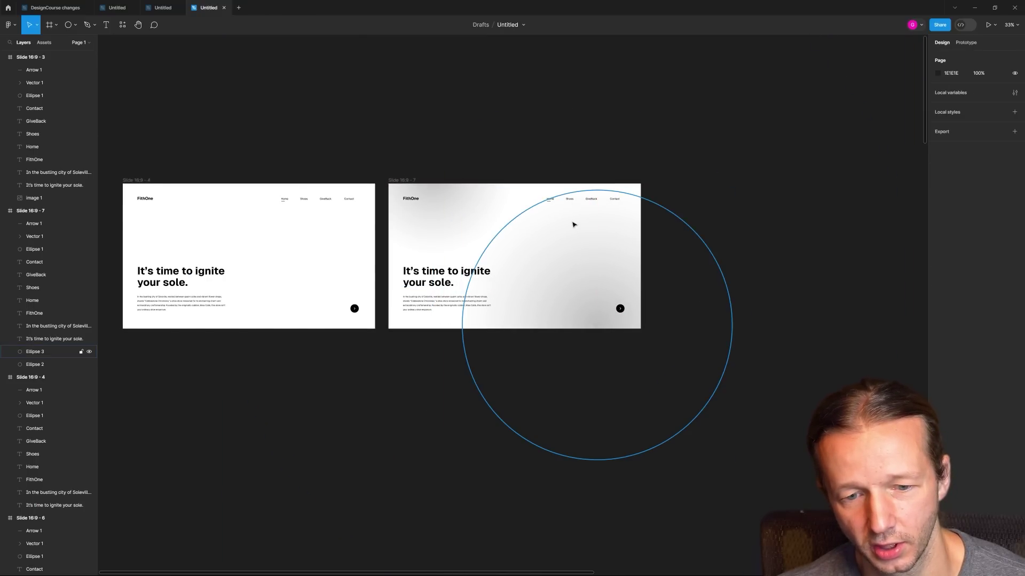
click(512, 212)
mouse_move(460, 190)
mouse_down()
mouse_move(425, 153)
mouse_move(679, 174)
mouse_up()
click(428, 153)
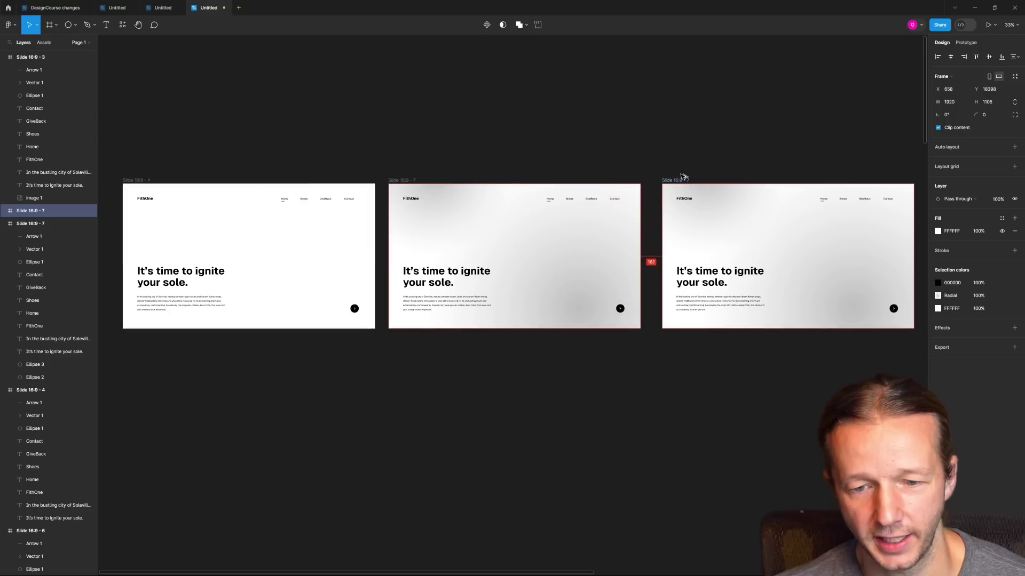
- Duplicate the slide and squash its upper glow into a narrow oval tilted about 47 degrees
click(727, 121)
drag(728, 121, 607, 124)
scroll(560, 176, right, 3)
click(521, 238)
ctrl+scroll(660, 271, up, 5)
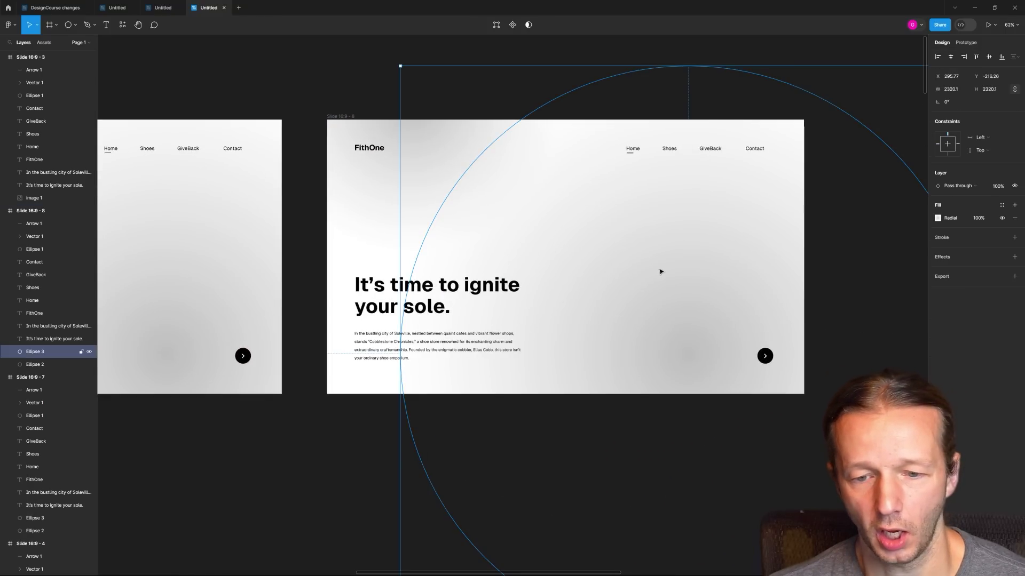
click(528, 160)
mouse_move(537, 96)
mouse_down()
mouse_move(562, 91)
mouse_move(475, 95)
mouse_up()
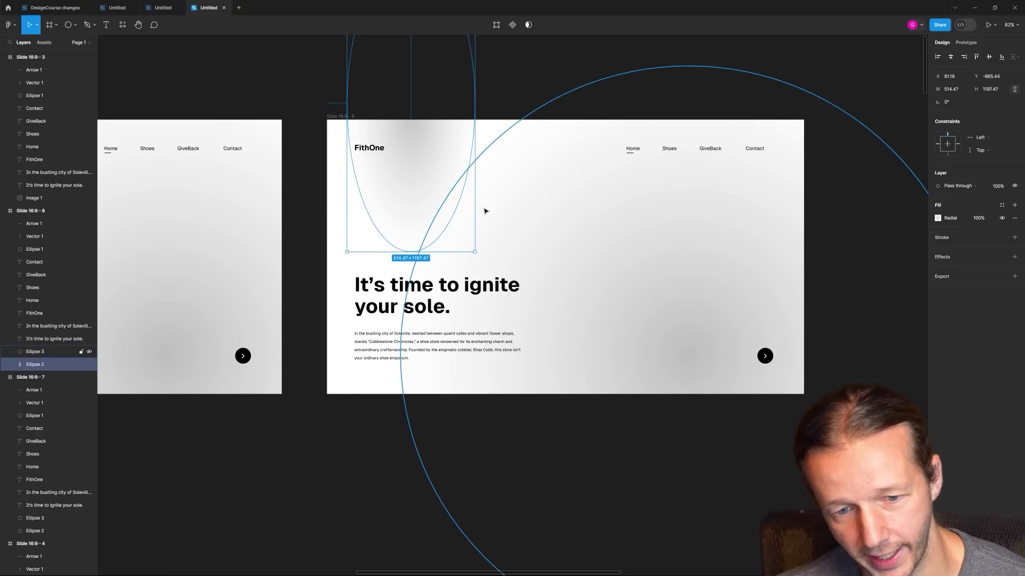
mouse_move(474, 254)
mouse_down()
mouse_move(562, 157)
mouse_move(681, 211)
mouse_up()
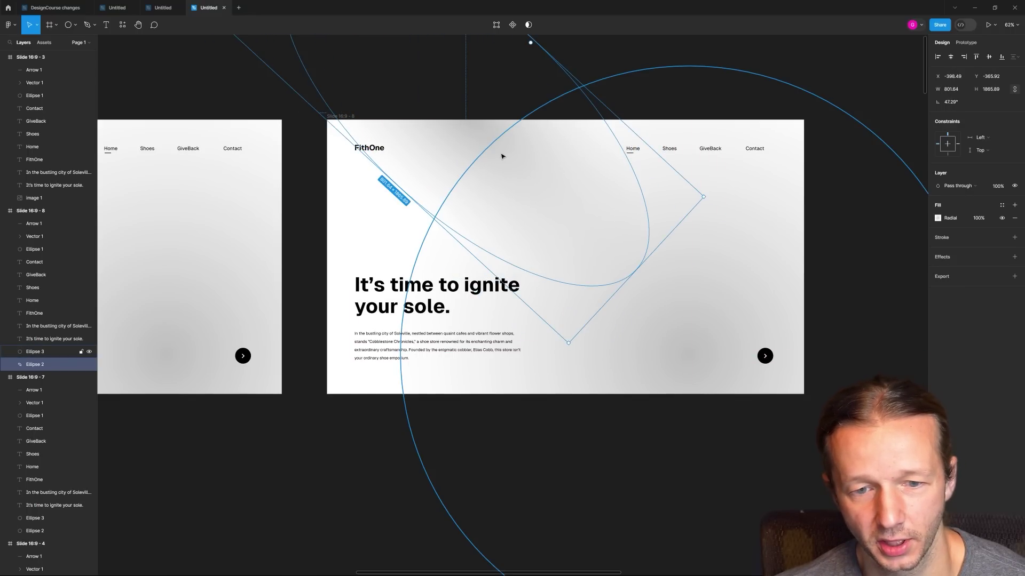
- Add a steeper, longer copy of the streak at lower left, then duplicate the streaked slide
drag(476, 130, 340, 255)
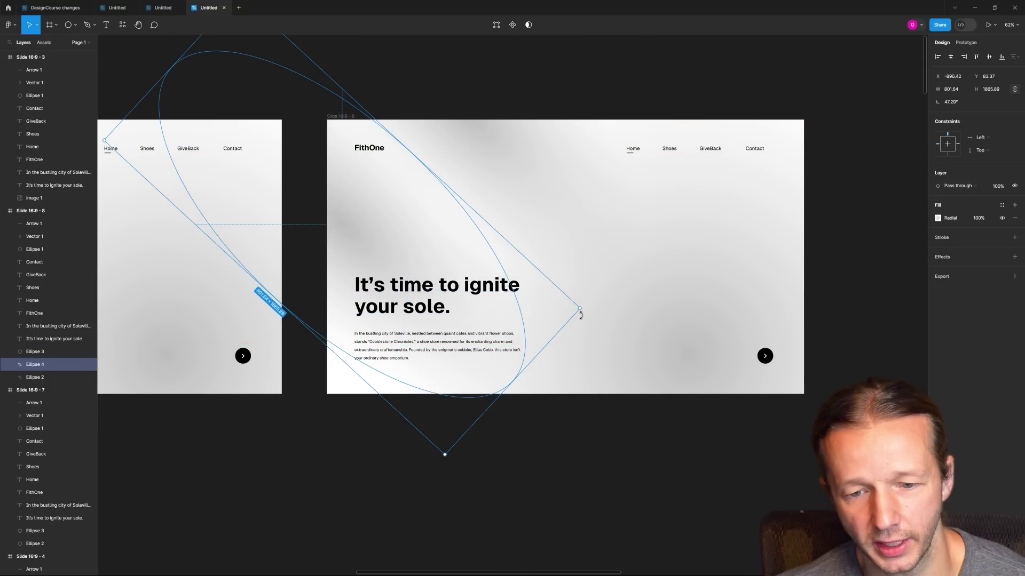
drag(580, 313, 662, 347)
drag(487, 254, 426, 234)
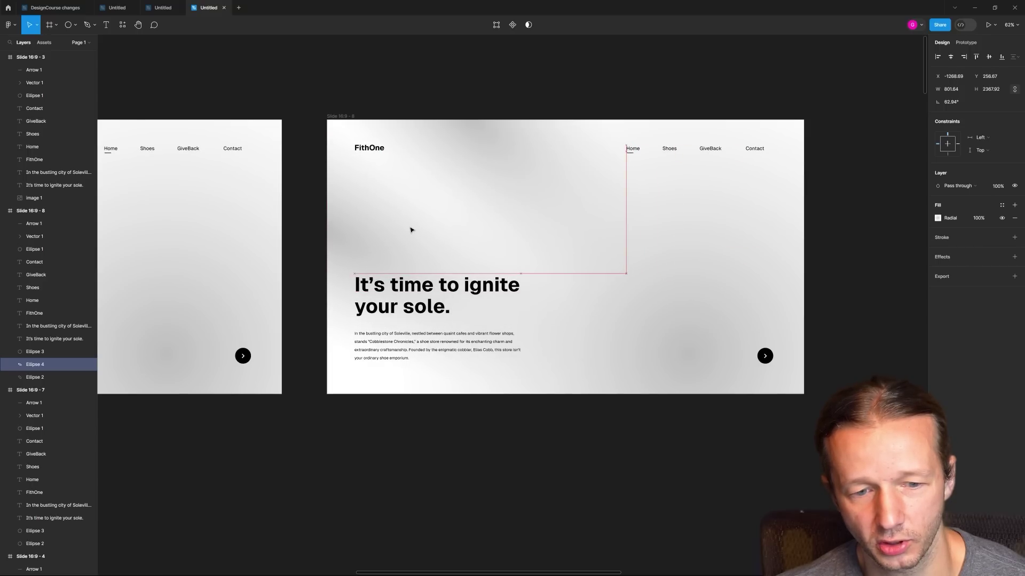
click(399, 87)
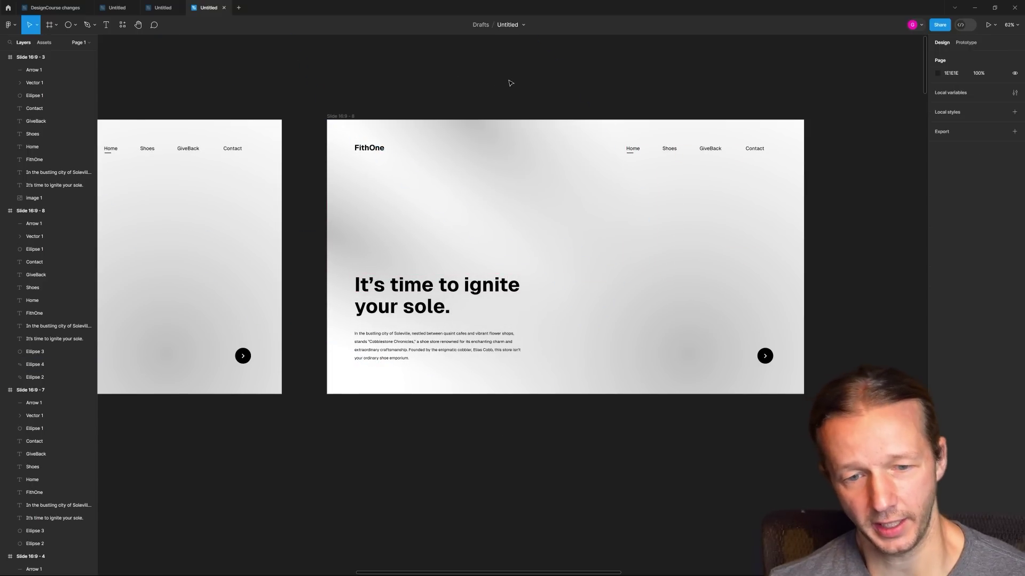
scroll(509, 83, up, 3)
scroll(521, 95, down, 2)
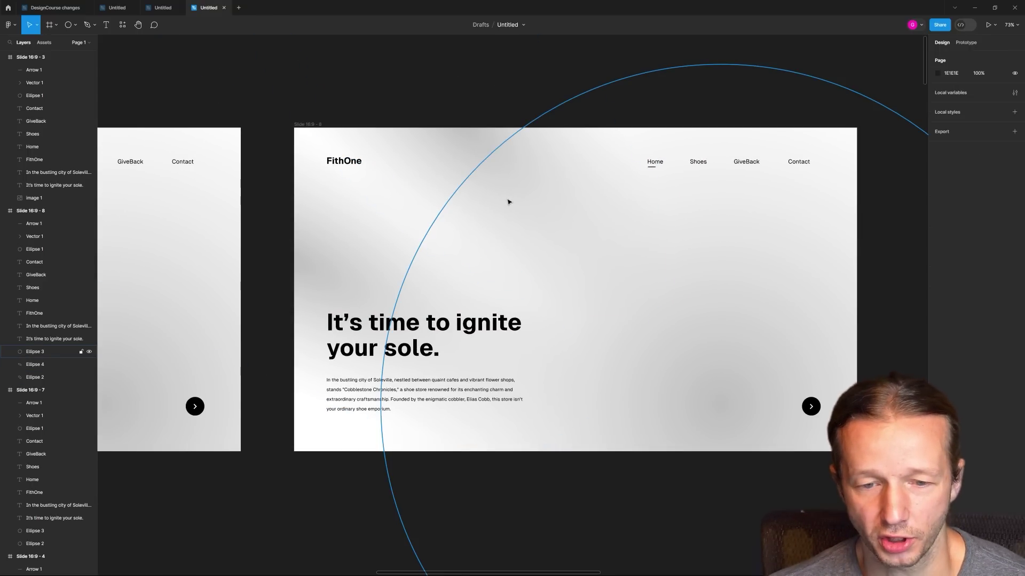
scroll(508, 202, down, 5)
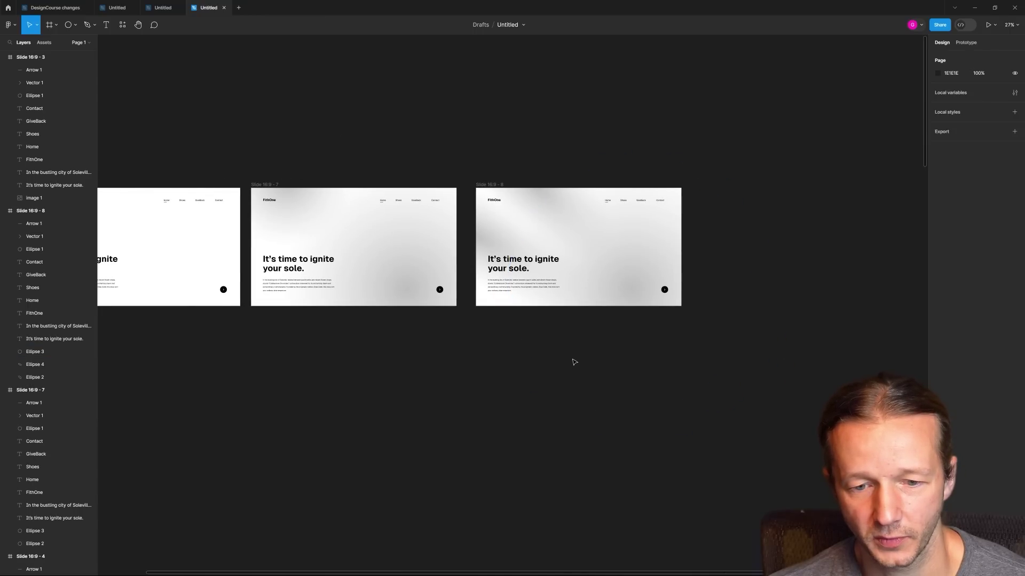
scroll(573, 362, down, 3)
scroll(569, 357, up, 1)
scroll(547, 357, up, 2)
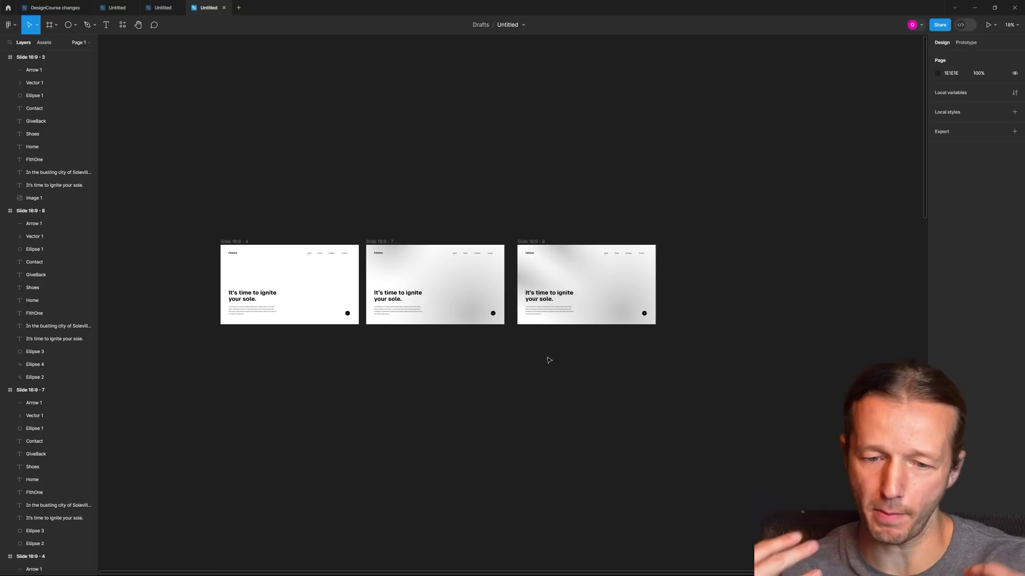
scroll(547, 361, up, 1)
scroll(468, 328, up, 4)
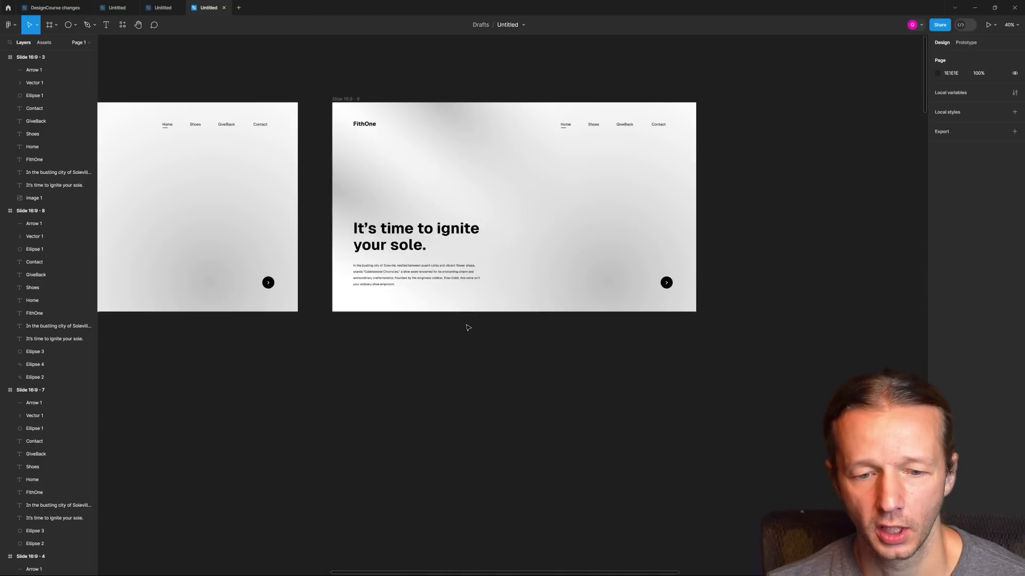
scroll(467, 327, down, 2)
scroll(435, 355, right, 2)
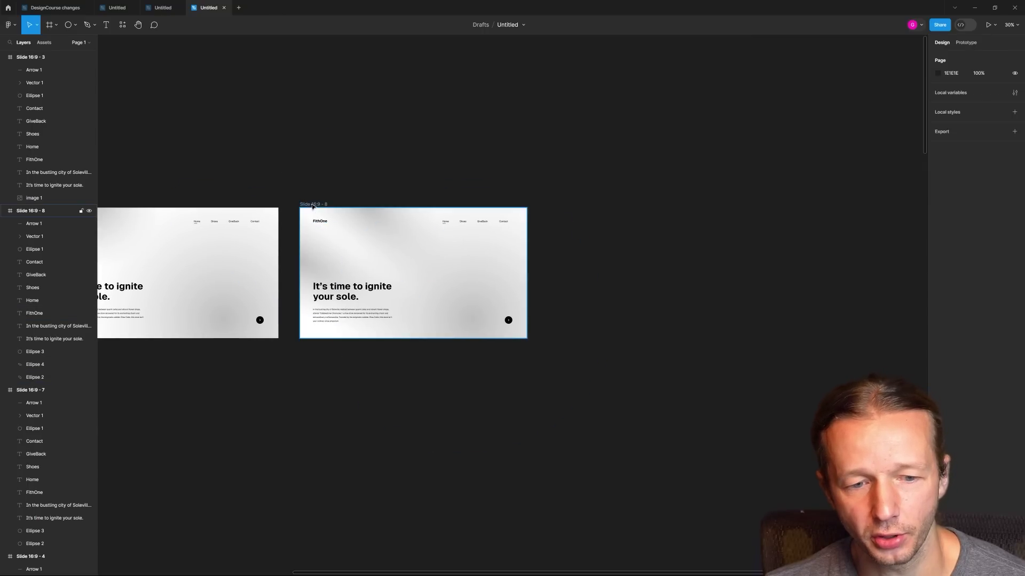
alt+drag(312, 207, 553, 207)
- Tint all glow shapes on the new slide a pale light blue
click(562, 162)
scroll(561, 163, right, 2)
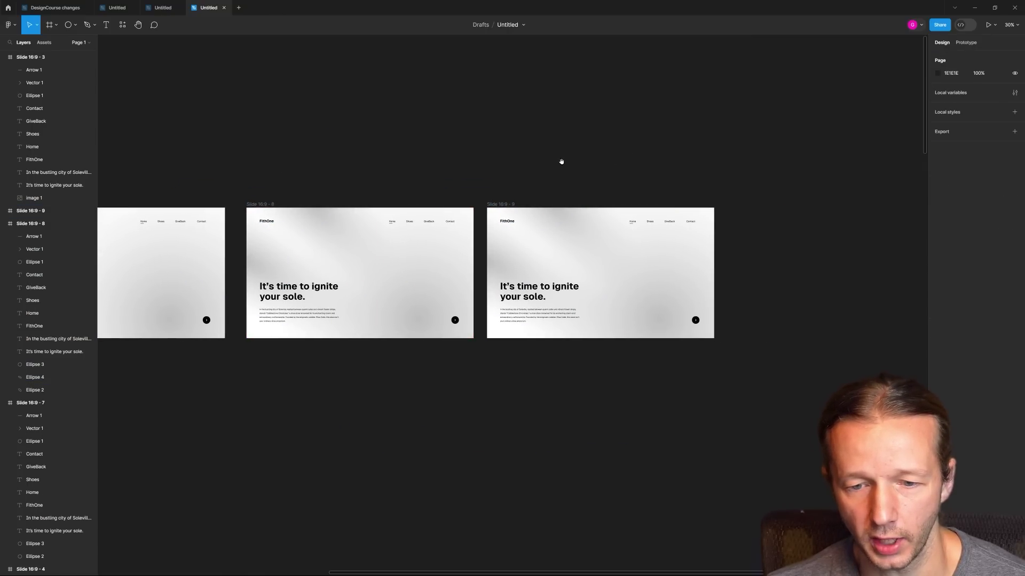
scroll(636, 252, up, 3)
scroll(542, 211, up, 2)
click(375, 255)
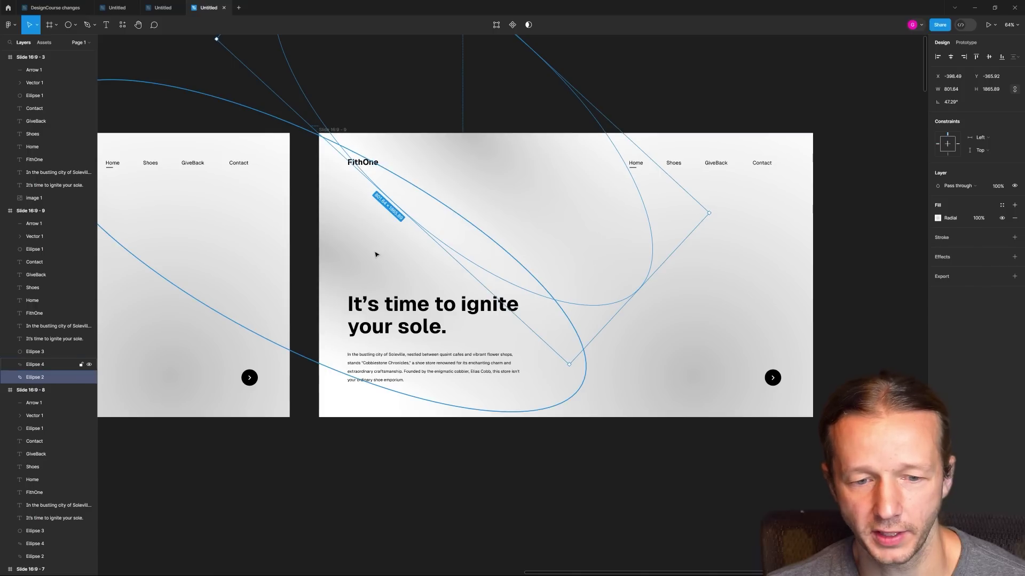
key(ctrl+alt+a)
click(938, 238)
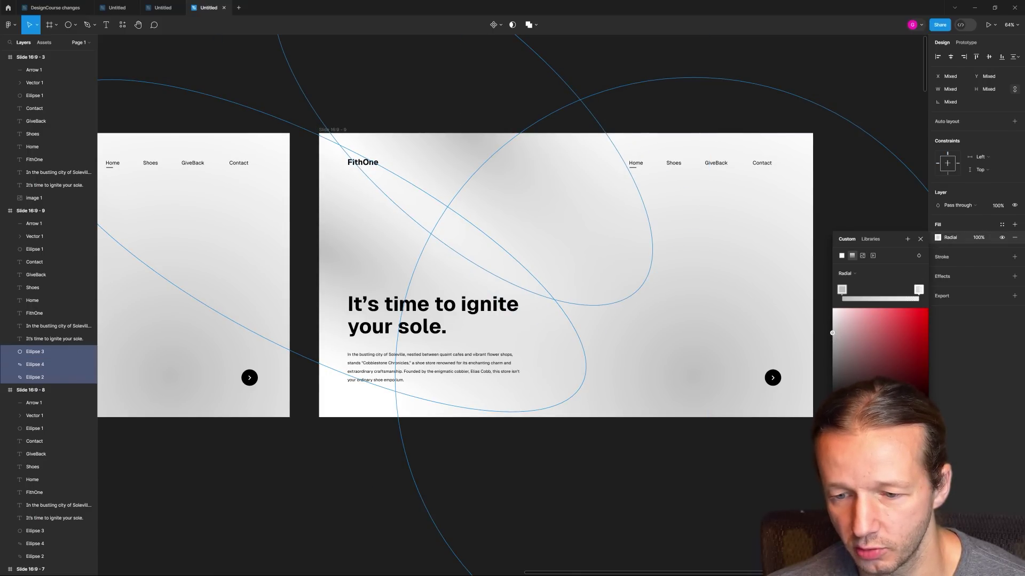
drag(837, 400, 891, 400)
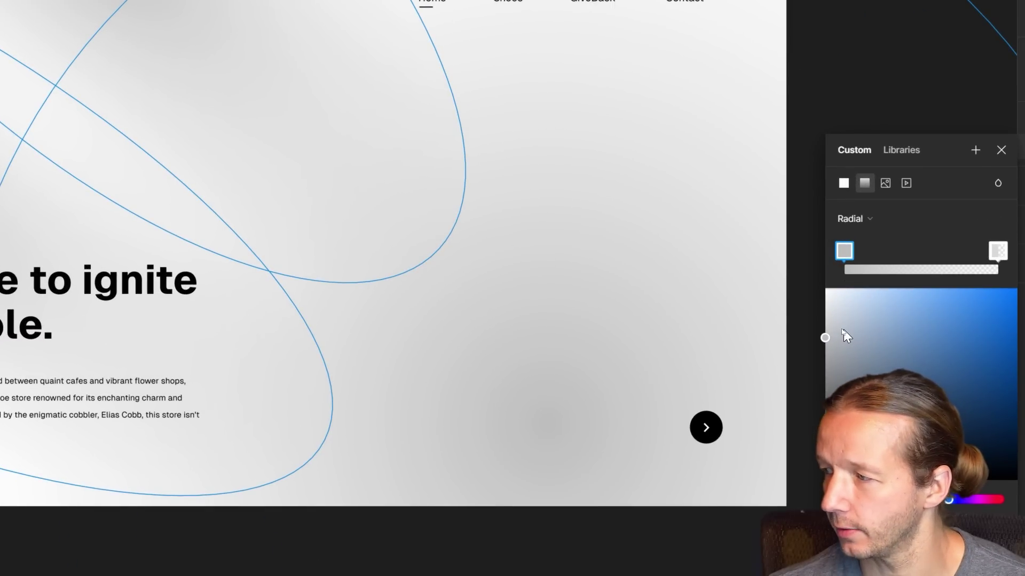
drag(843, 330, 898, 288)
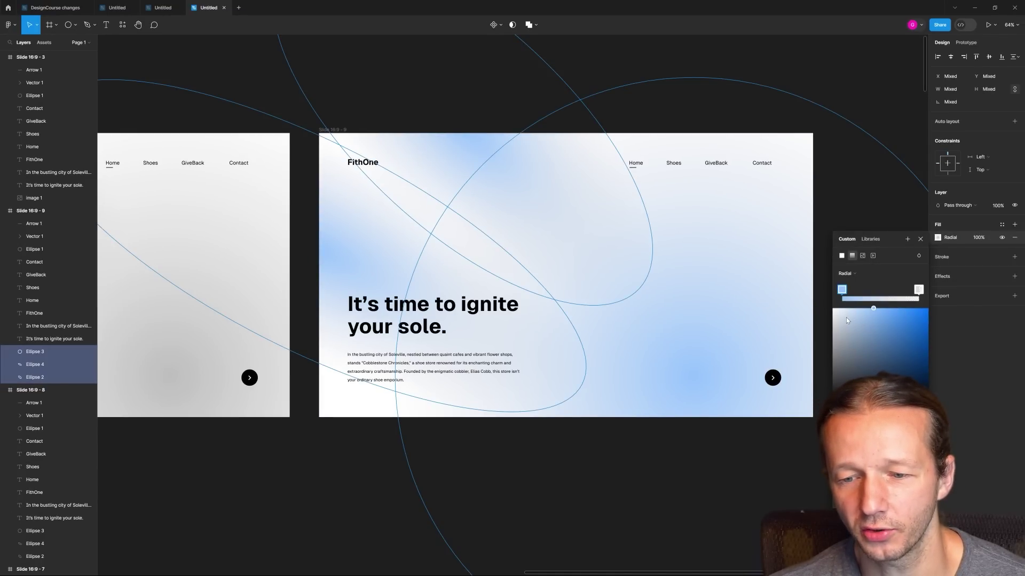
drag(846, 317, 854, 318)
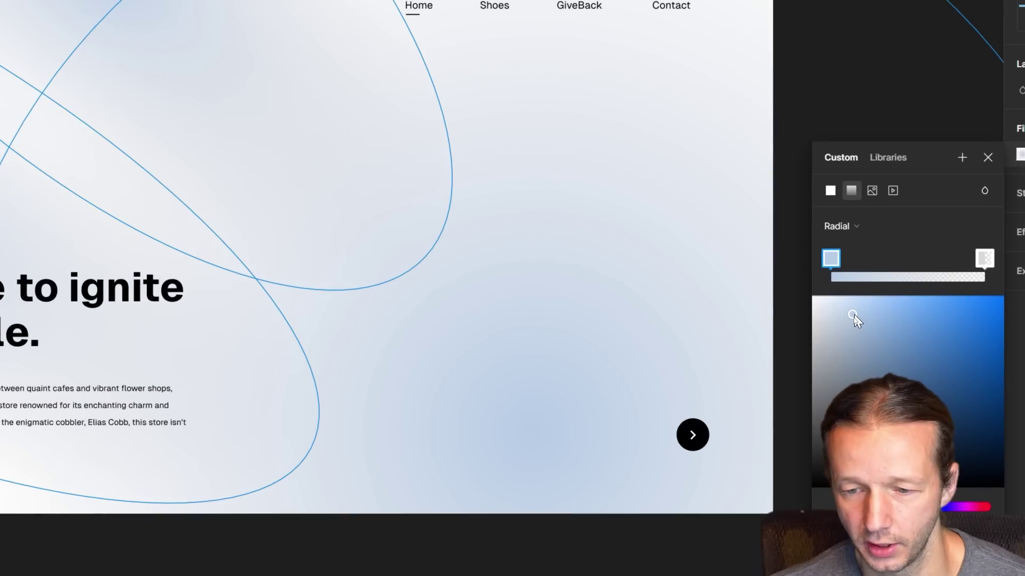
- Close the picker and duplicate the blue-tinted slide to the right
click(669, 469)
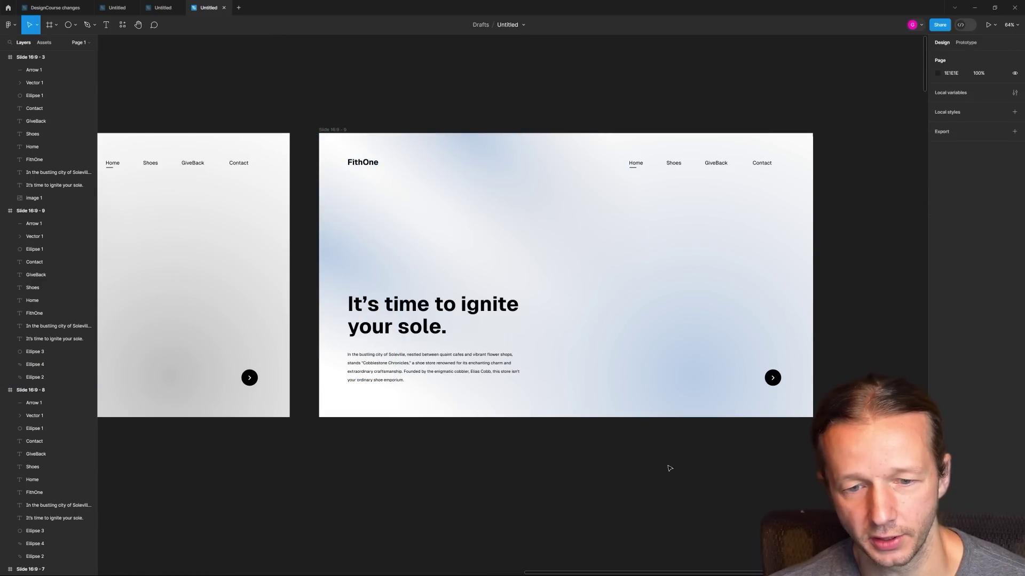
ctrl+scroll(536, 457, down, 3)
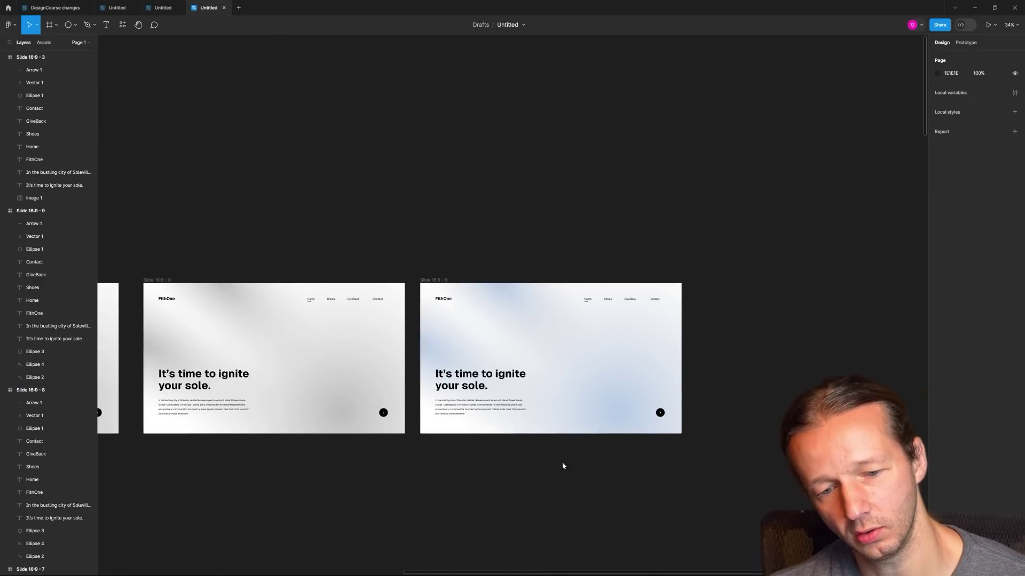
scroll(563, 466, right, 5)
mouse_move(248, 261)
alt+mouse_down()
mouse_move(591, 261)
mouse_move(522, 258)
alt+mouse_up()
- Recolour the tilted upper oval on the newest slide to mint green
click(547, 220)
scroll(553, 347, right, 3)
ctrl+scroll(552, 348, up, 3)
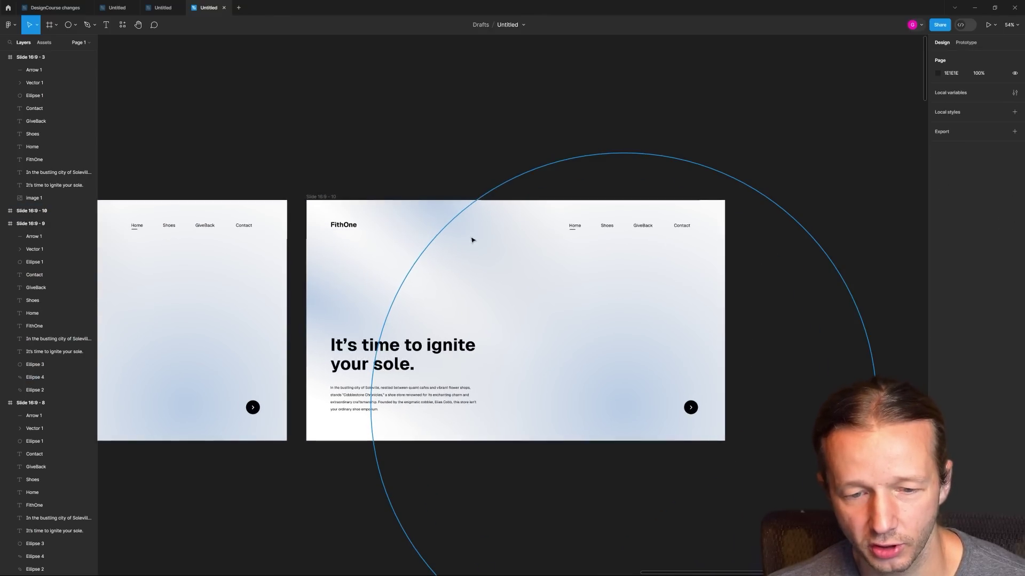
click(444, 208)
click(938, 217)
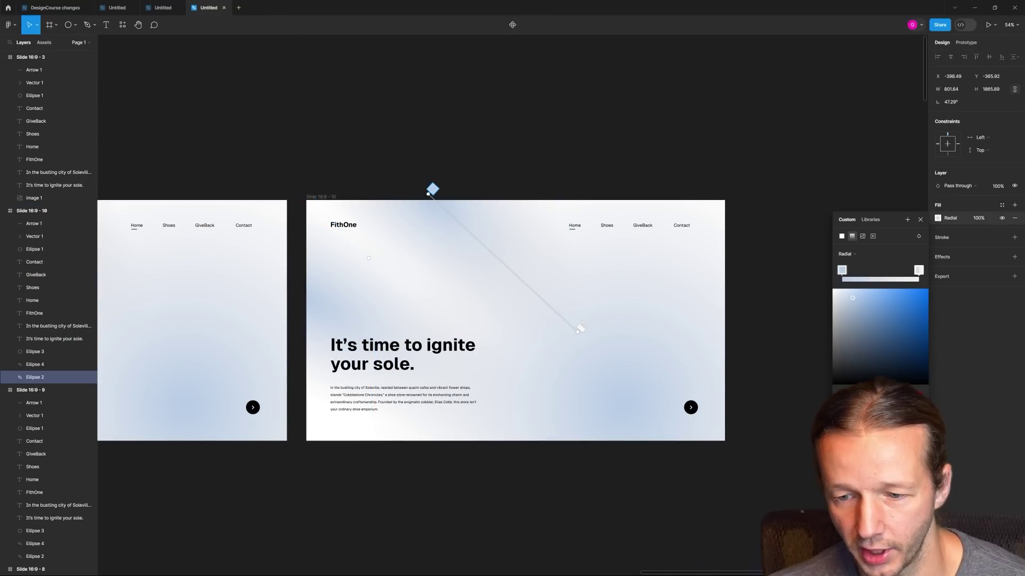
mouse_move(889, 392)
mouse_down()
mouse_move(867, 393)
mouse_move(889, 393)
mouse_move(876, 392)
mouse_up()
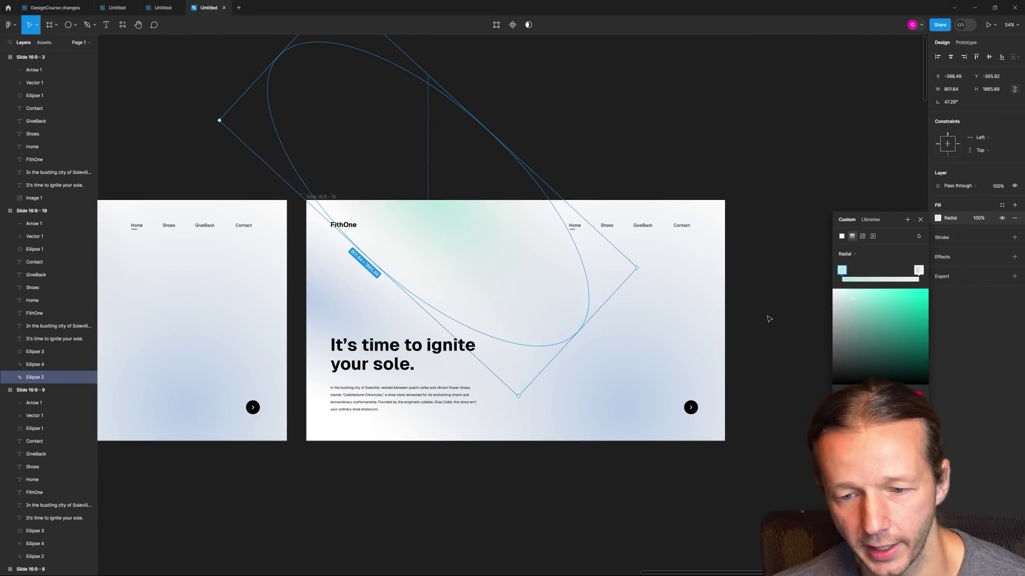
- Recolour the large lower-right glow to pink
click(664, 355)
click(937, 217)
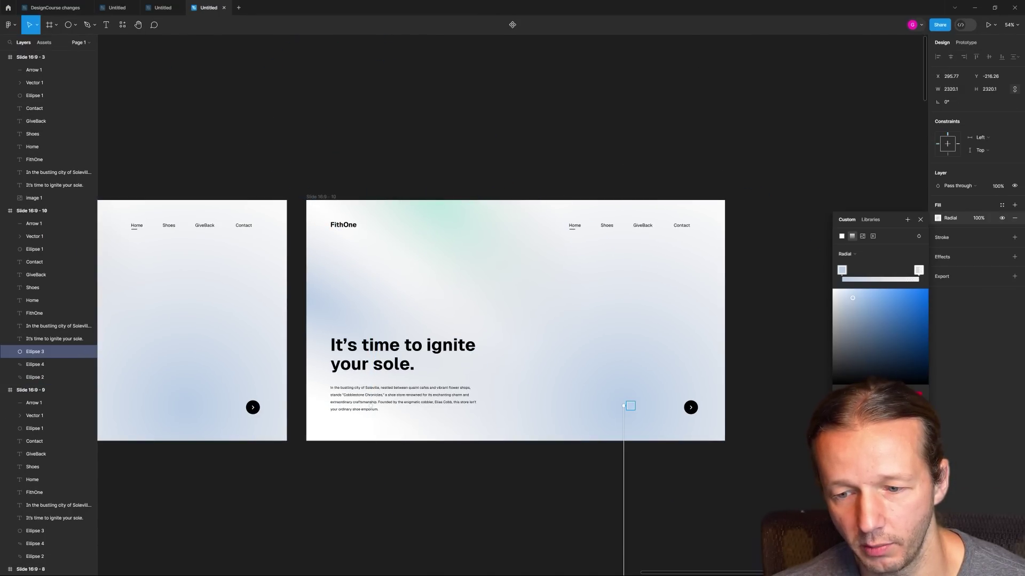
drag(896, 392, 834, 392)
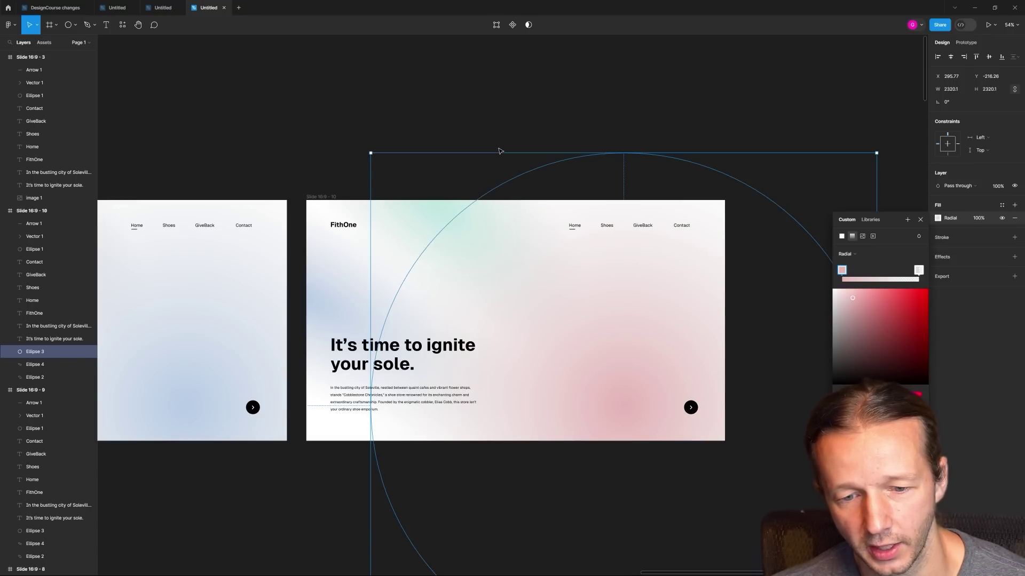
click(501, 151)
scroll(512, 192, left, 2)
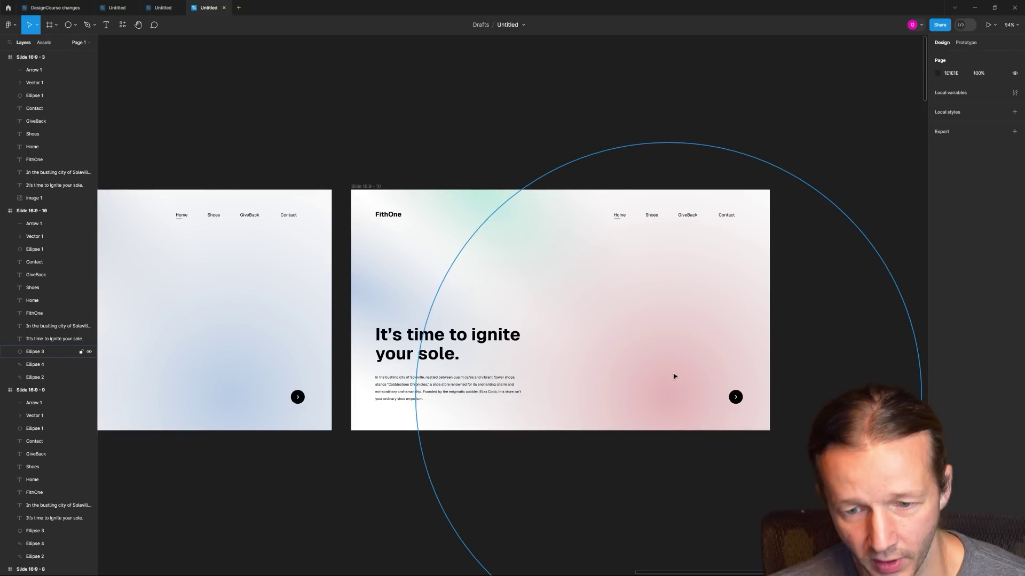
click(680, 392)
click(505, 103)
scroll(498, 123, left, 2)
scroll(632, 229, up, 3)
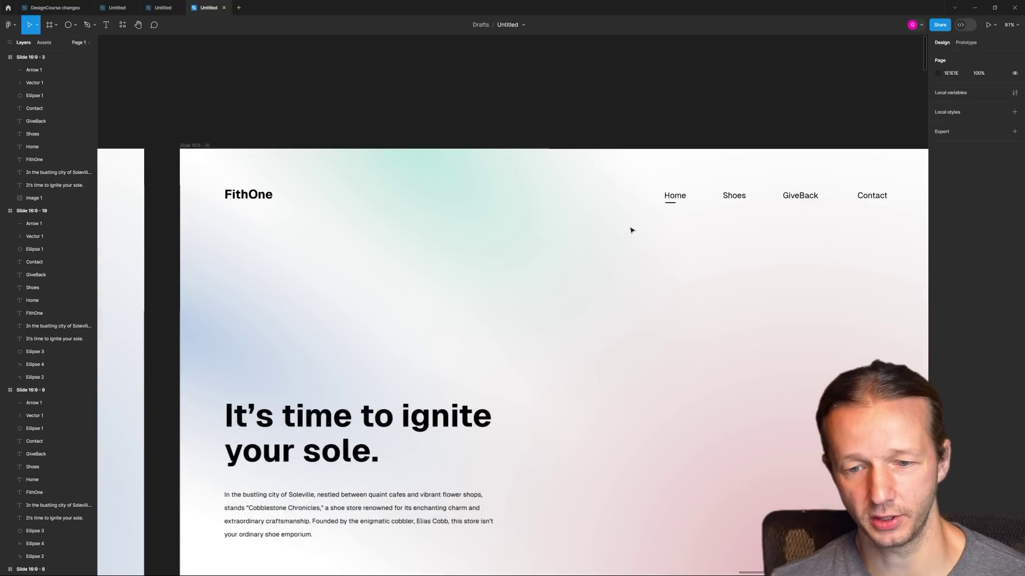
scroll(641, 264, down, 3)
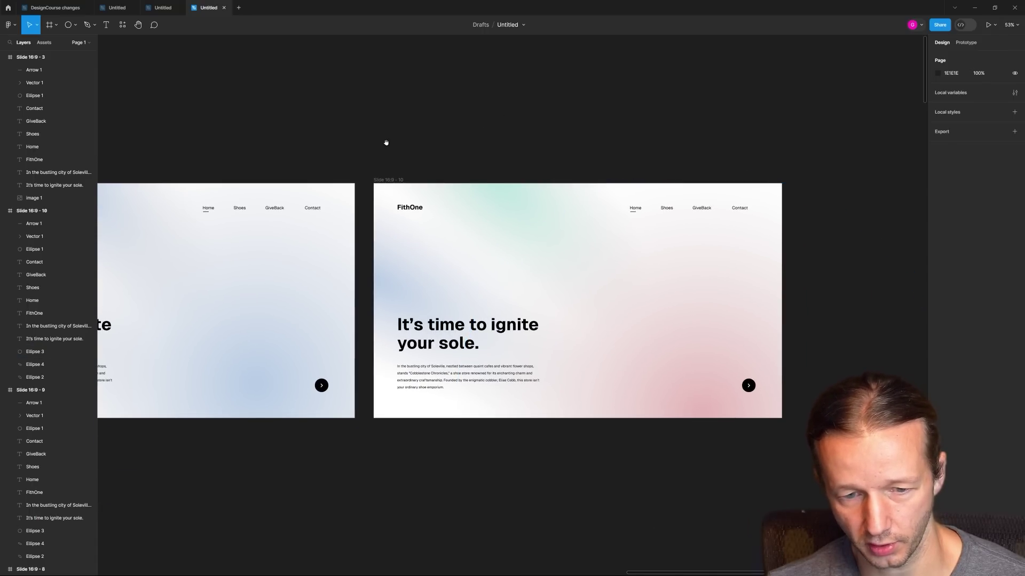
scroll(549, 131, left, 3)
scroll(560, 127, down, 5)
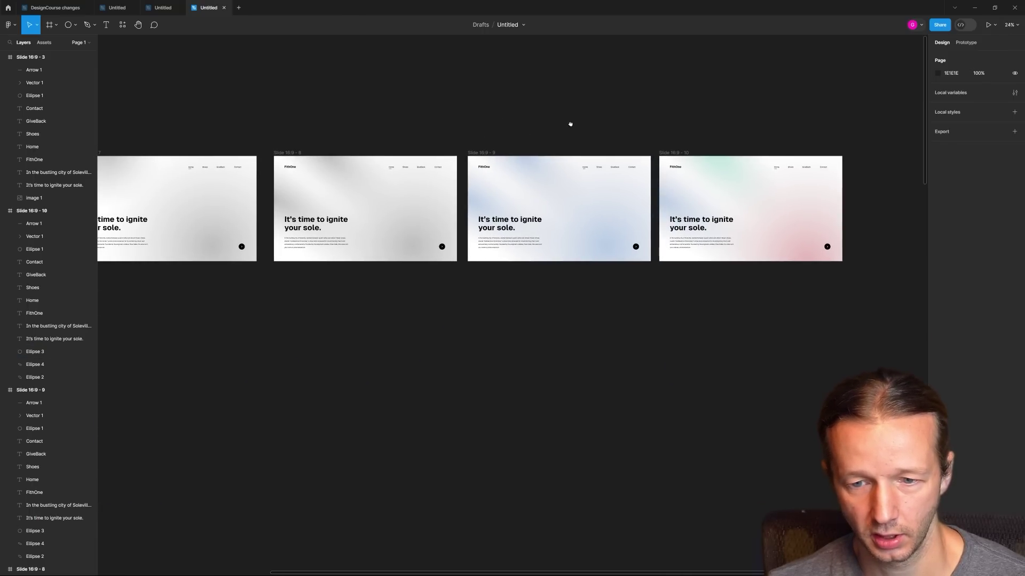
scroll(481, 168, left, 3)
scroll(536, 161, left, 3)
scroll(702, 155, left, 3)
scroll(318, 213, up, 2)
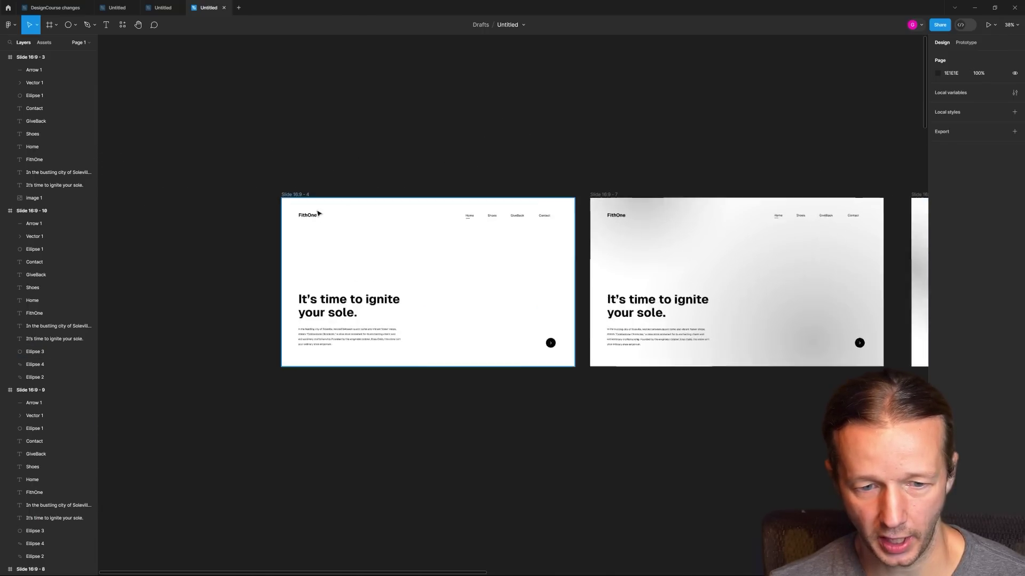
scroll(455, 187, up, 2)
scroll(491, 178, up, 2)
scroll(467, 101, down, 1)
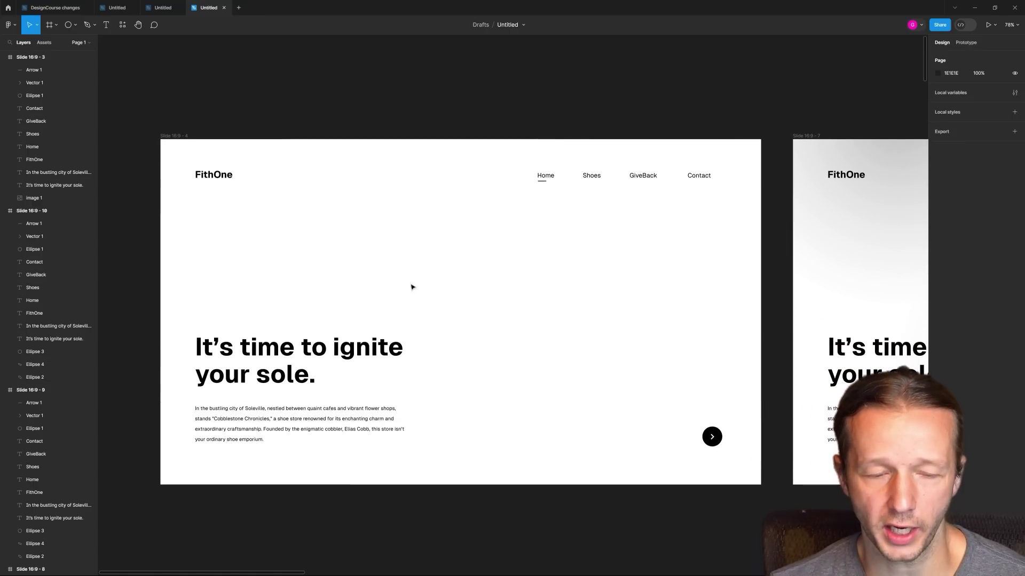
scroll(504, 255, right, 7)
scroll(418, 289, right, 4)
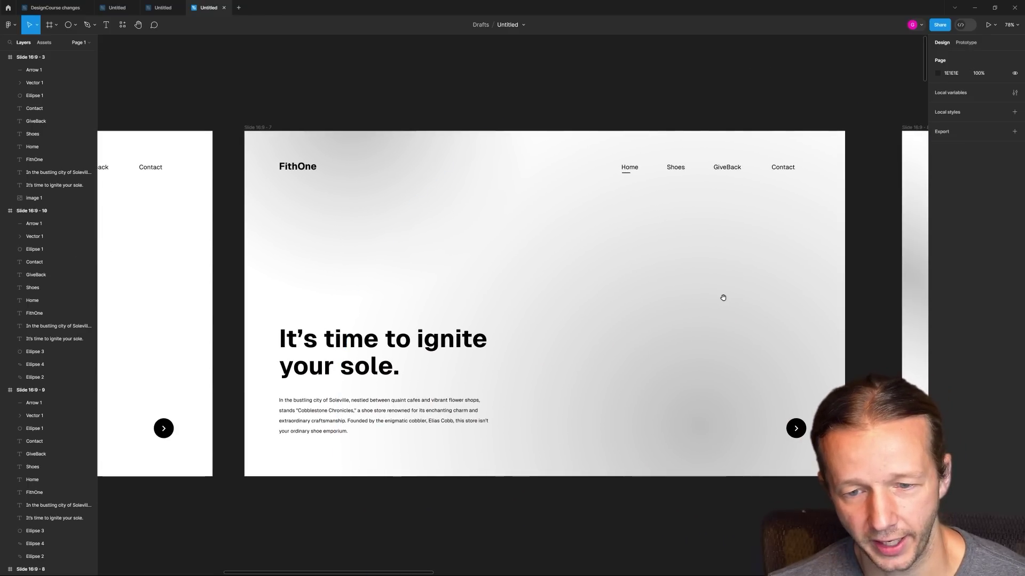
mouse_move(723, 297)
mouse_down()
mouse_move(588, 312)
mouse_move(259, 283)
mouse_up()
drag(757, 289, 481, 284)
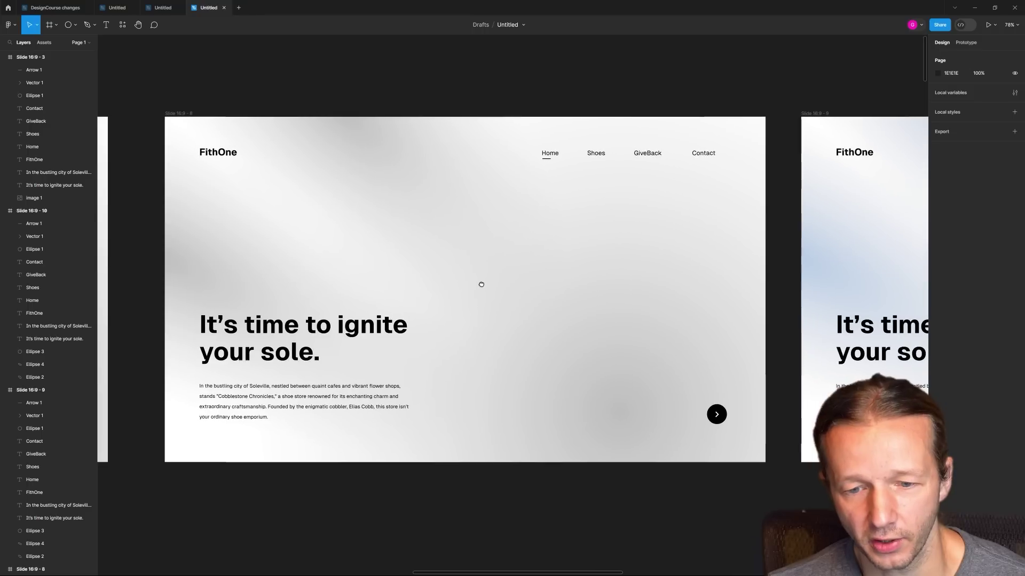
drag(699, 291, 407, 290)
drag(765, 304, 520, 299)
scroll(732, 302, right, 5)
scroll(700, 304, right, 2)
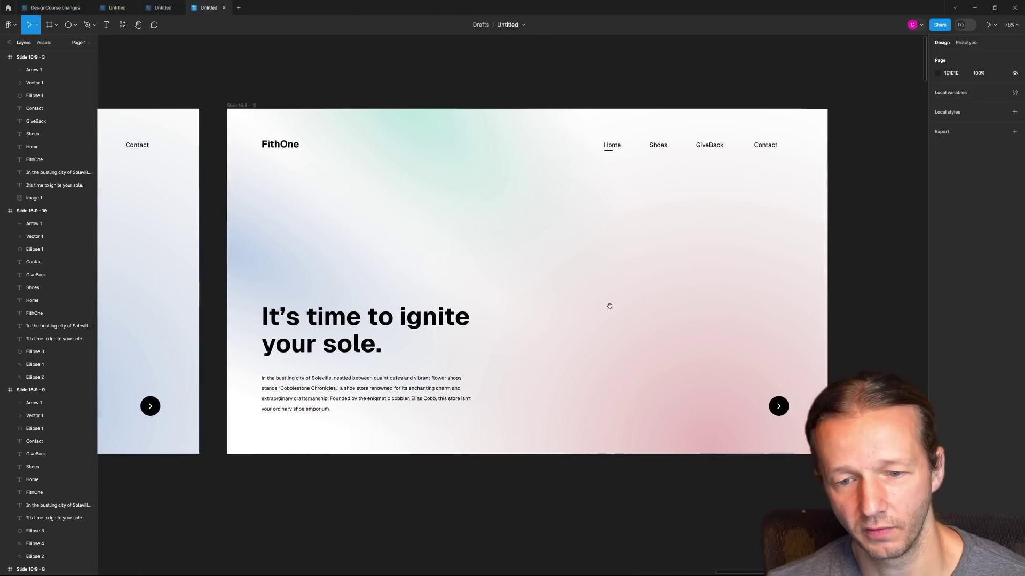
scroll(575, 269, down, 5)
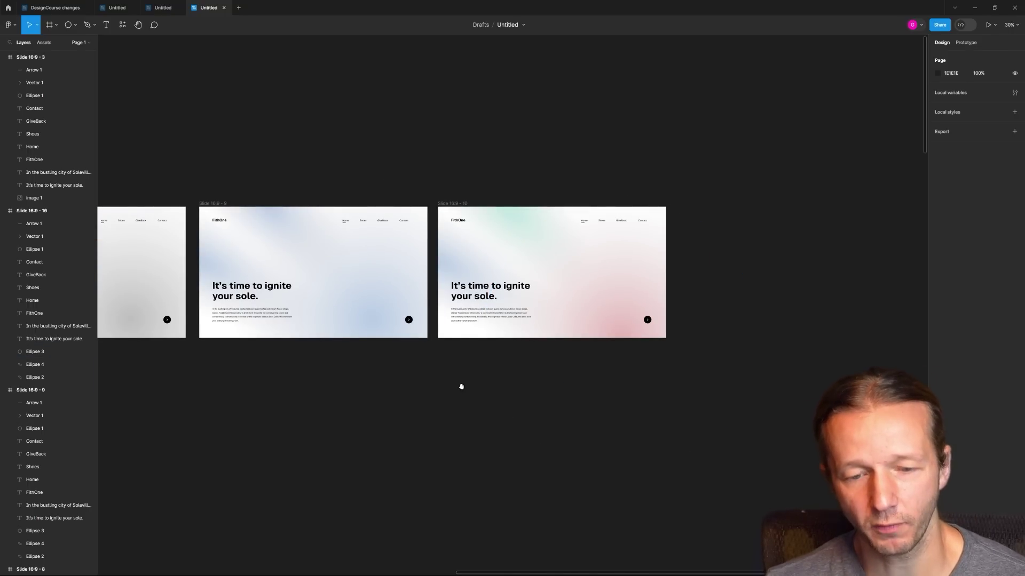
drag(461, 387, 495, 381)
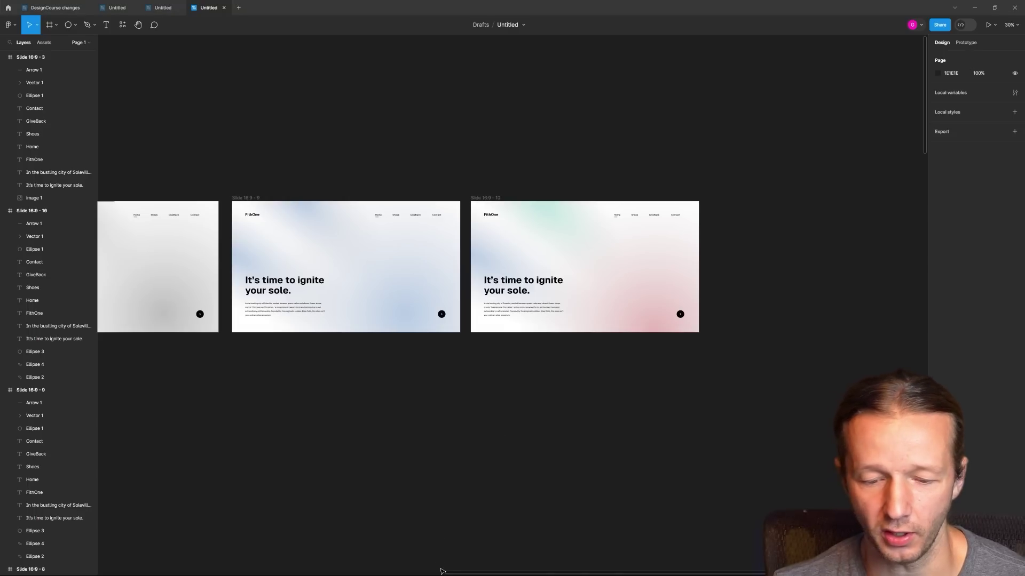
scroll(465, 398, left, 2)
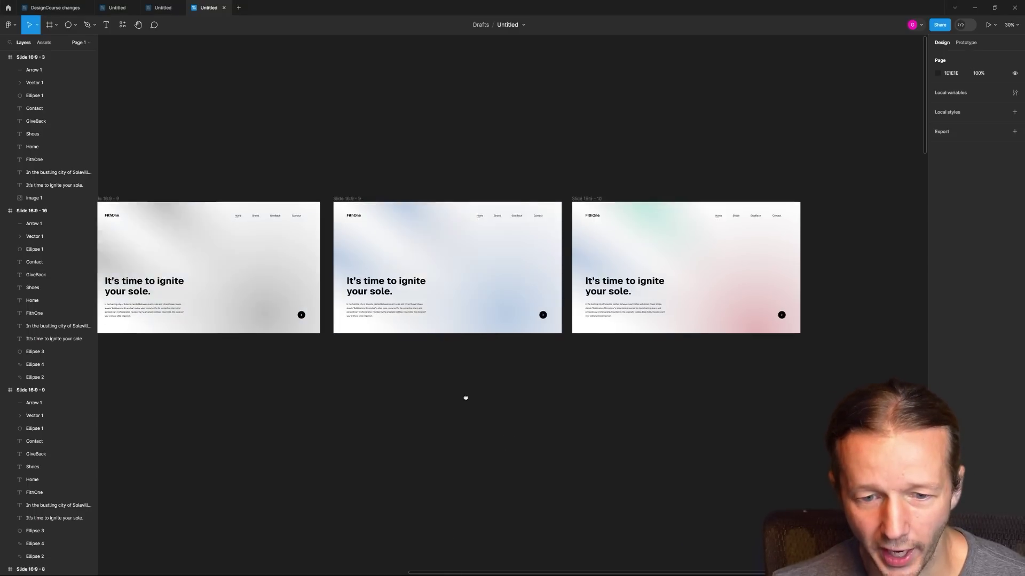
scroll(693, 405, left, 3)
scroll(540, 403, left, 3)
ctrl+scroll(534, 345, up, 4)
ctrl+scroll(524, 395, up, 1)
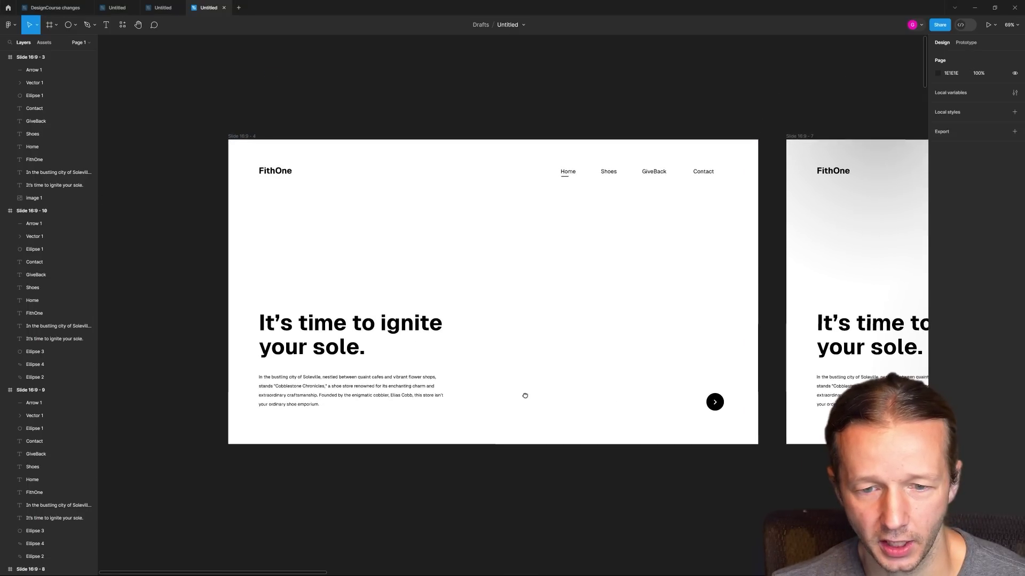
scroll(524, 396, right, 1)
- Screenshot the plain white slide region and switch to the blank Photoshop document
key(super+shift+s)
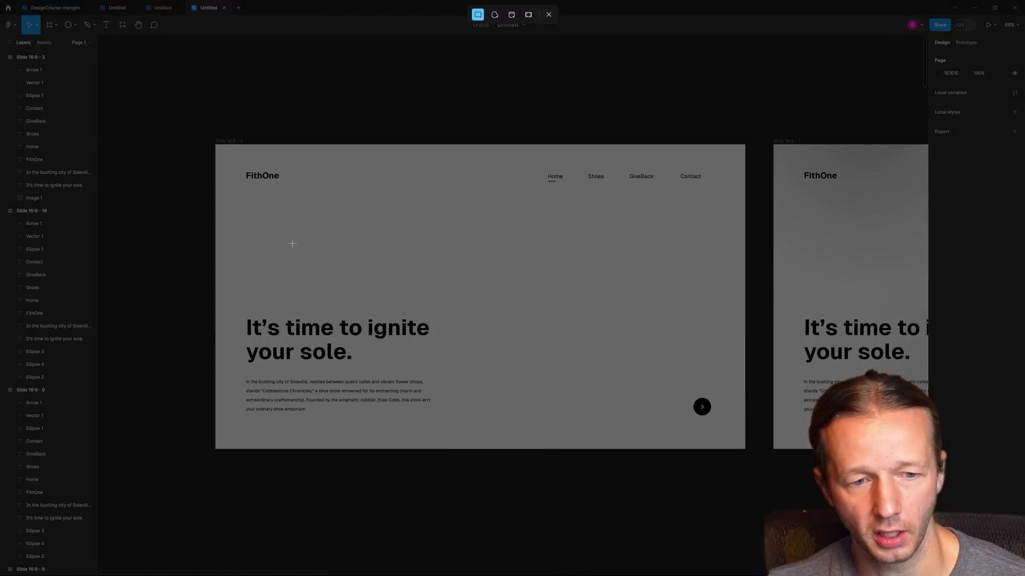
drag(215, 145, 744, 449)
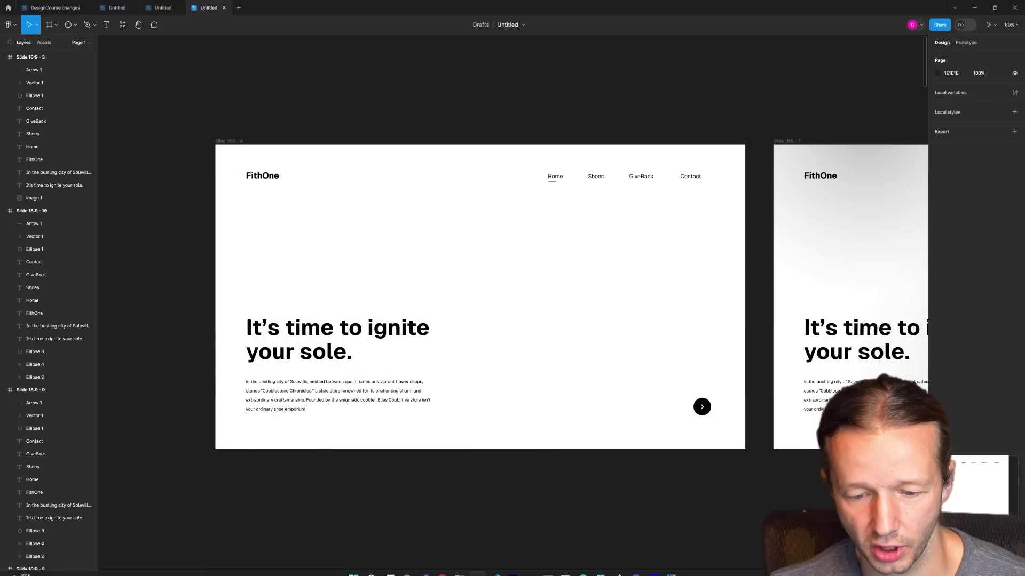
click(529, 568)
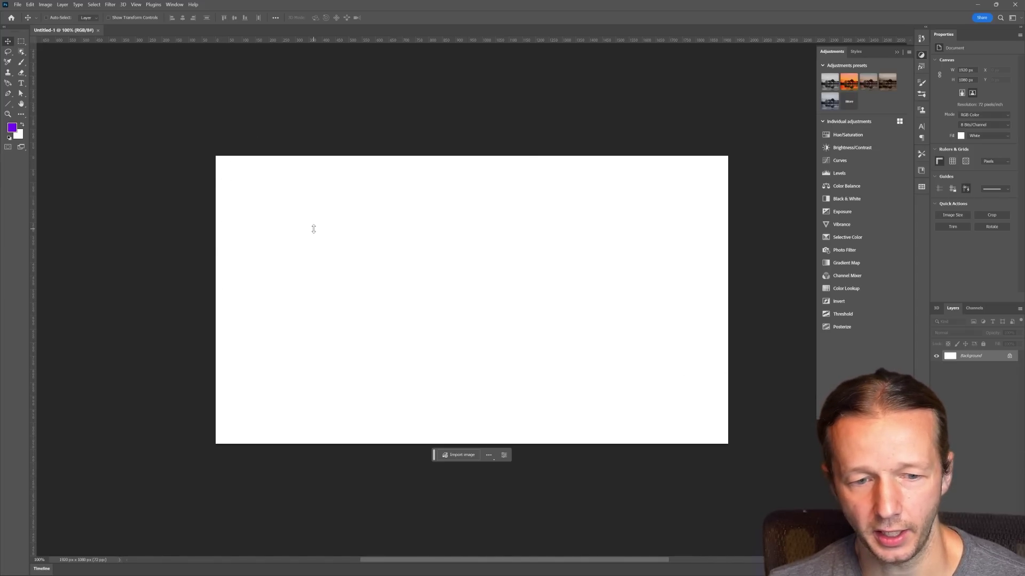
- Paste the white slide screenshot as a new layer and shrink it to fit the canvas
key(ctrl+v)
key(ctrl+t)
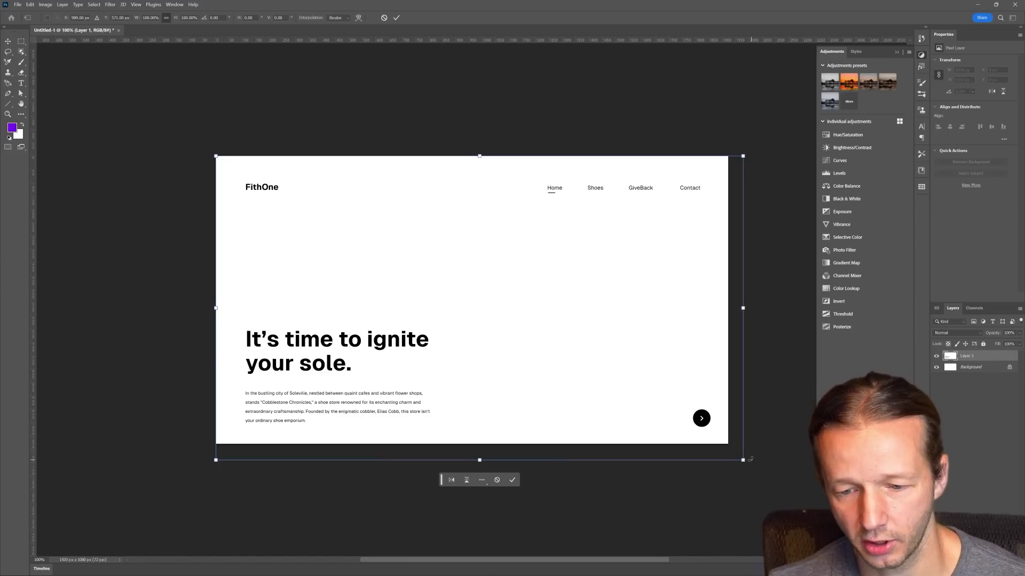
mouse_move(742, 460)
mouse_down()
mouse_move(691, 434)
mouse_move(700, 434)
mouse_up()
key(Return)
key(m)
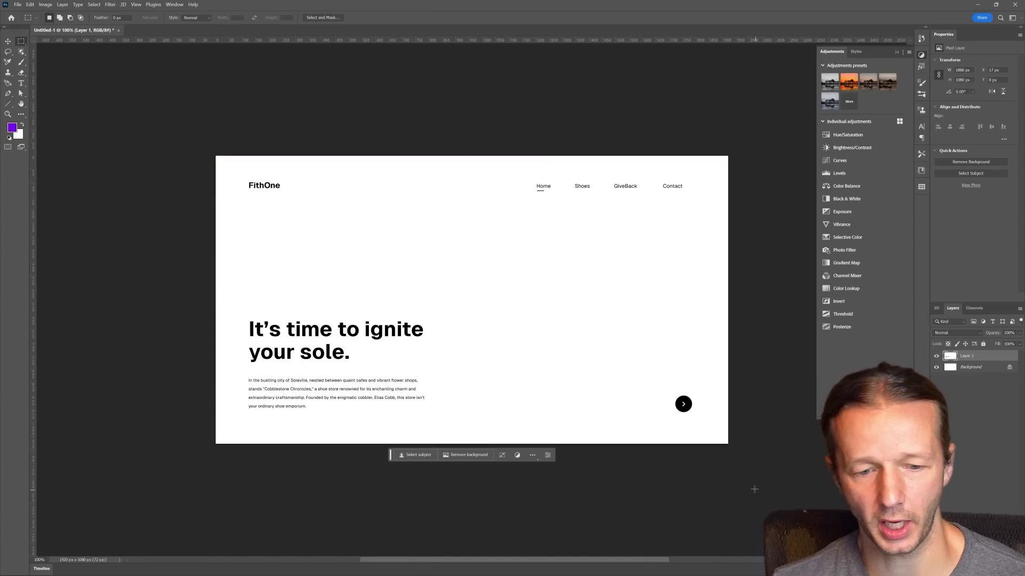
- Set the screenshot layer's blend mode to Multiply in the Layers panel
click(961, 332)
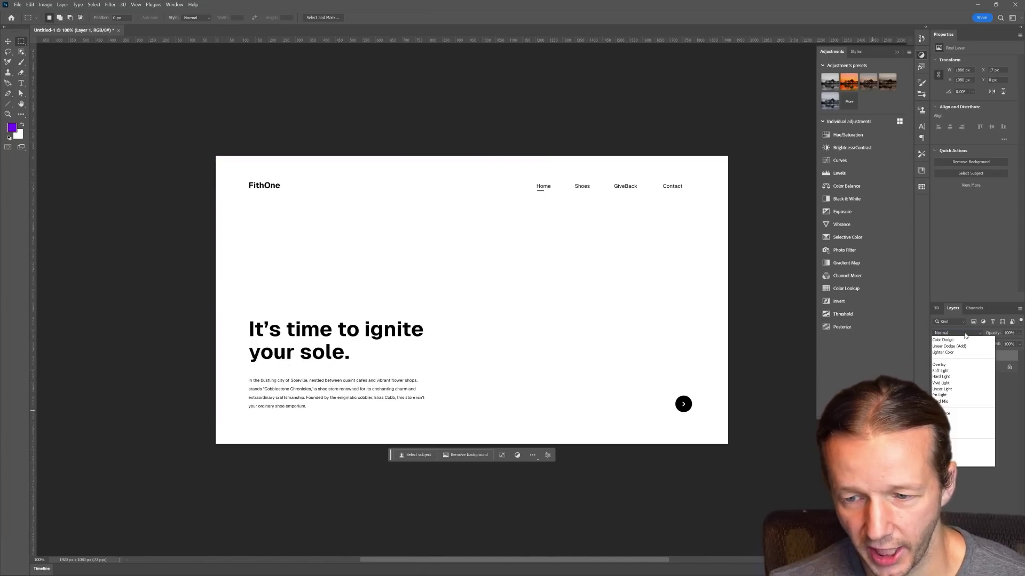
click(964, 335)
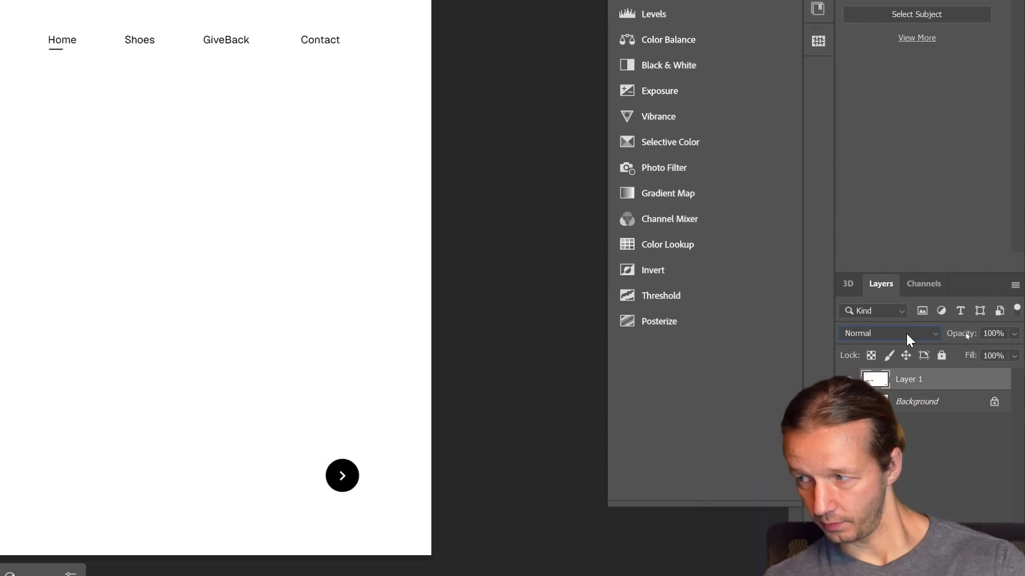
click(907, 334)
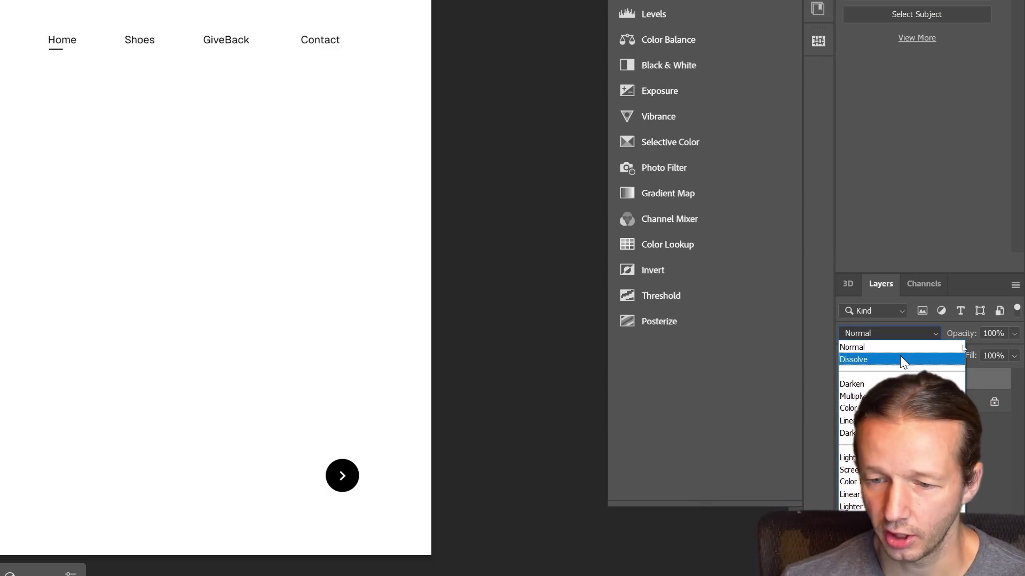
click(898, 398)
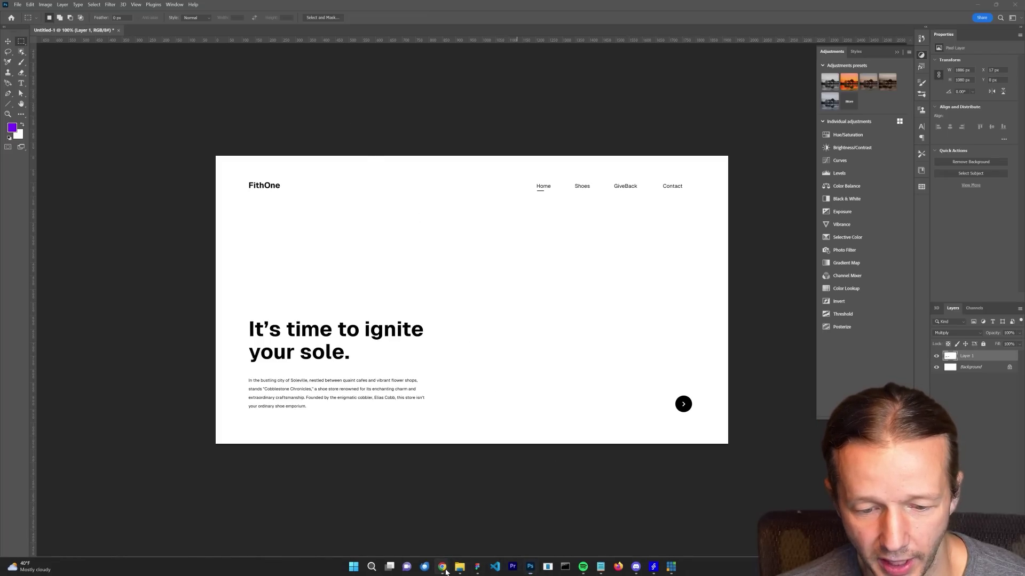
right_click(443, 567)
click(455, 498)
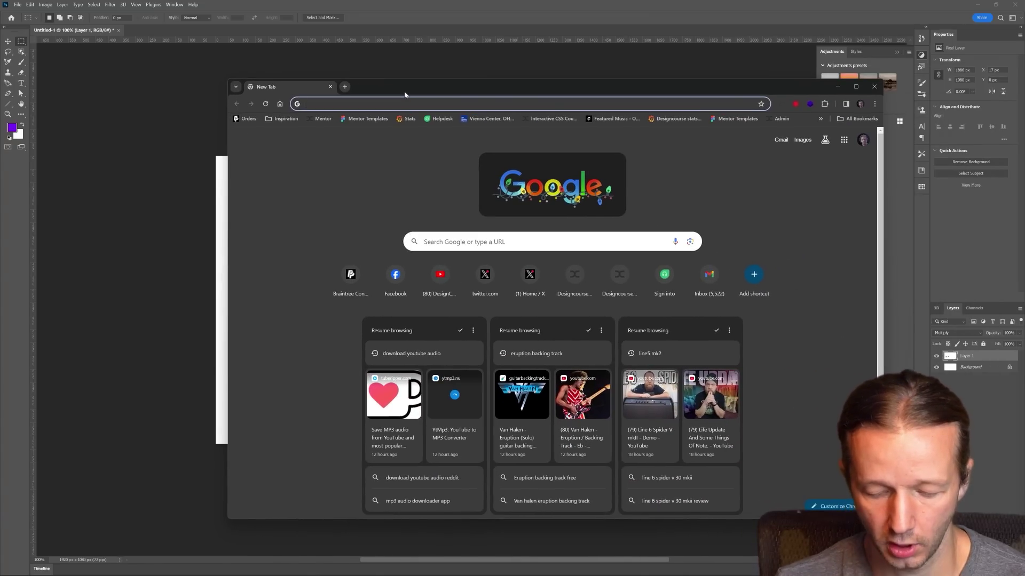
text(unsplash)
key(Return)
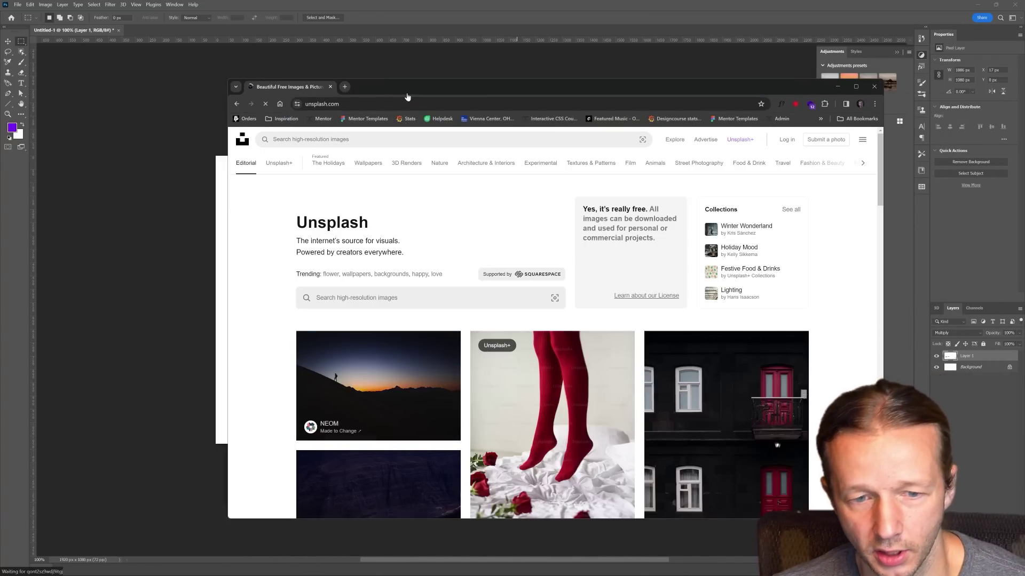
double_click(406, 91)
scroll(774, 323, down, 3)
scroll(773, 324, down, 2)
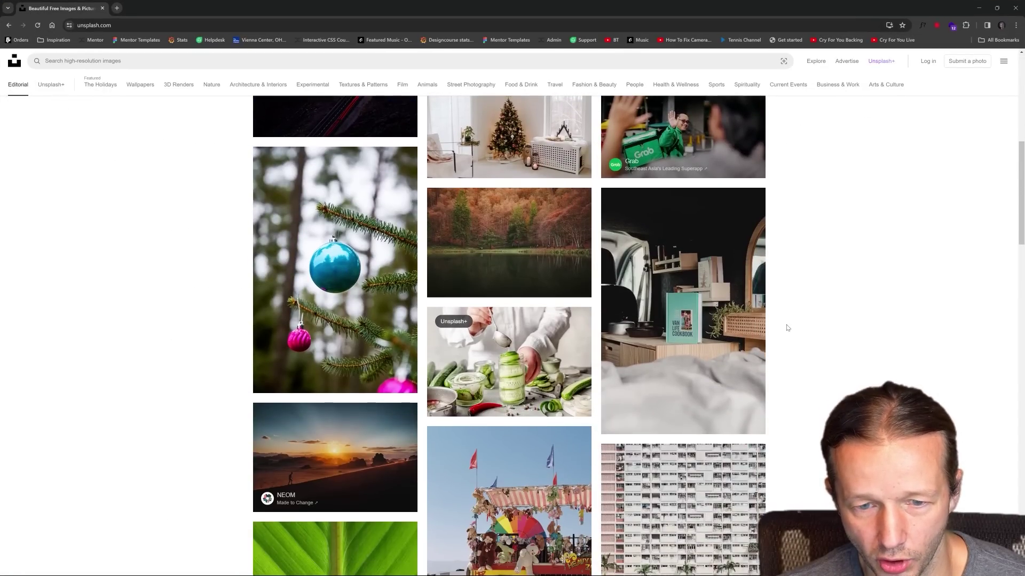
scroll(787, 328, up, 1)
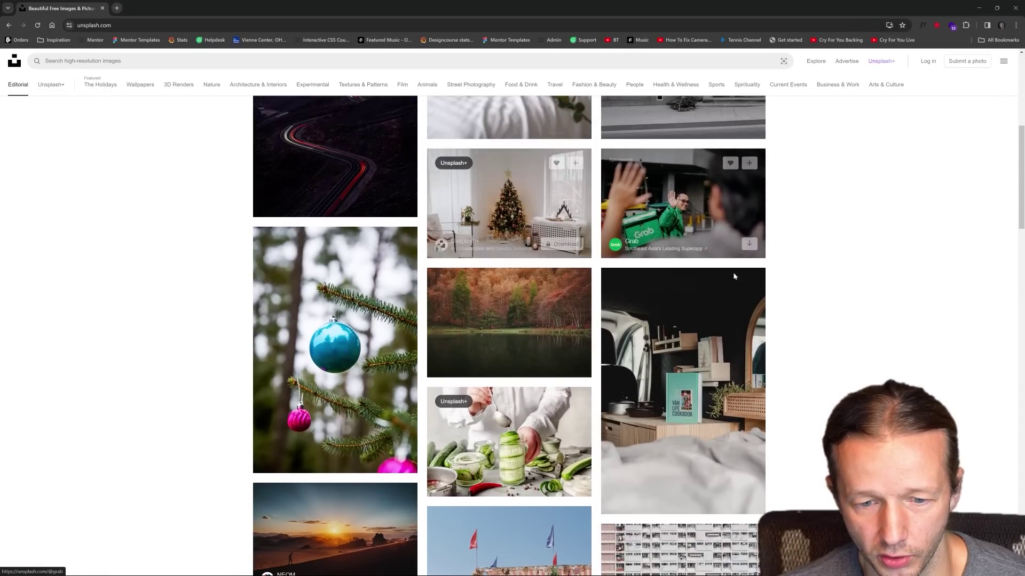
scroll(732, 273, down, 3)
scroll(782, 313, down, 2)
scroll(785, 316, down, 2)
scroll(795, 315, down, 1)
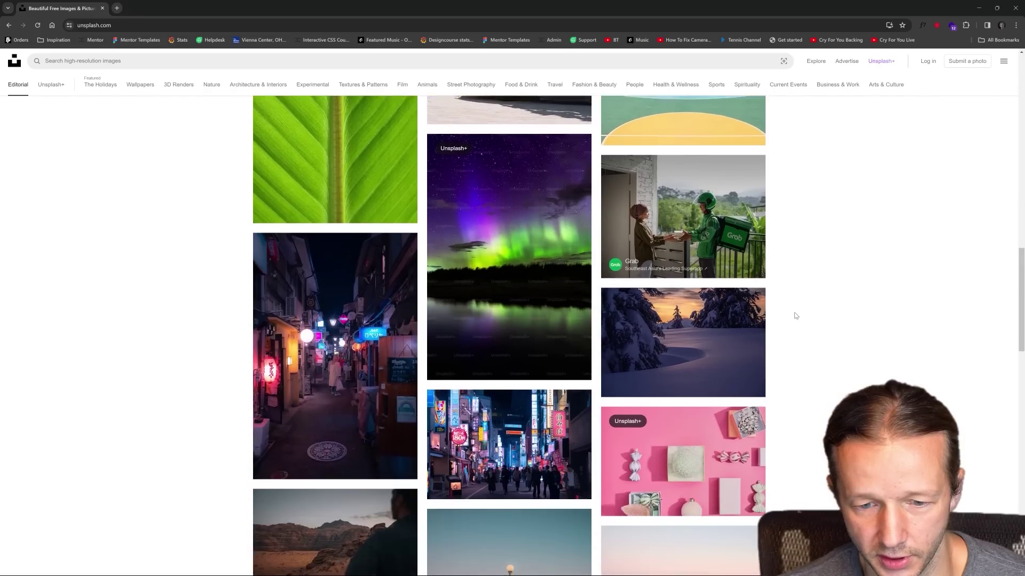
scroll(796, 315, down, 1)
scroll(800, 314, down, 1)
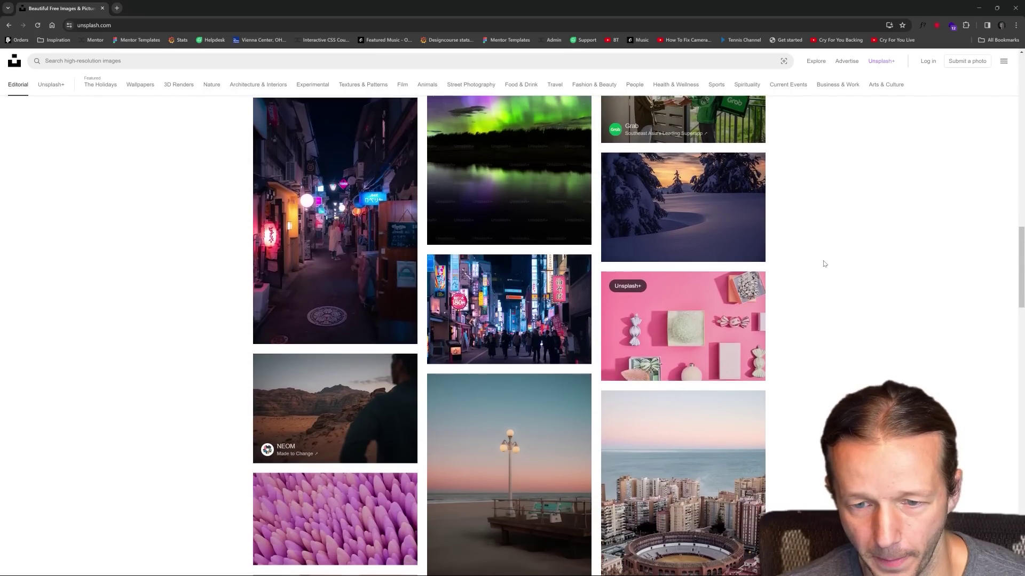
click(747, 231)
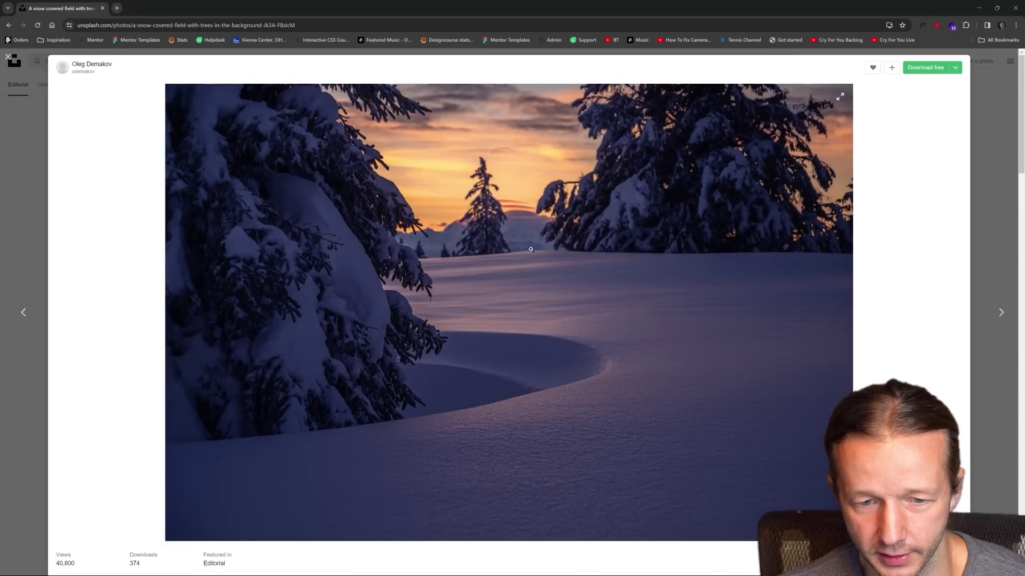
key(Escape)
scroll(768, 337, down, 2)
scroll(804, 336, up, 1)
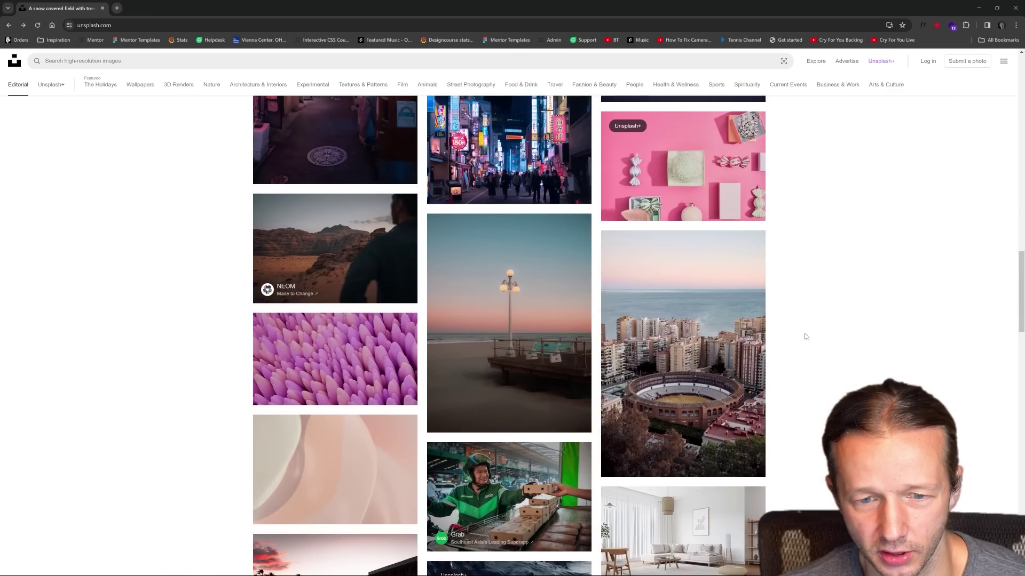
scroll(817, 320, up, 1)
click(565, 261)
right_click(576, 259)
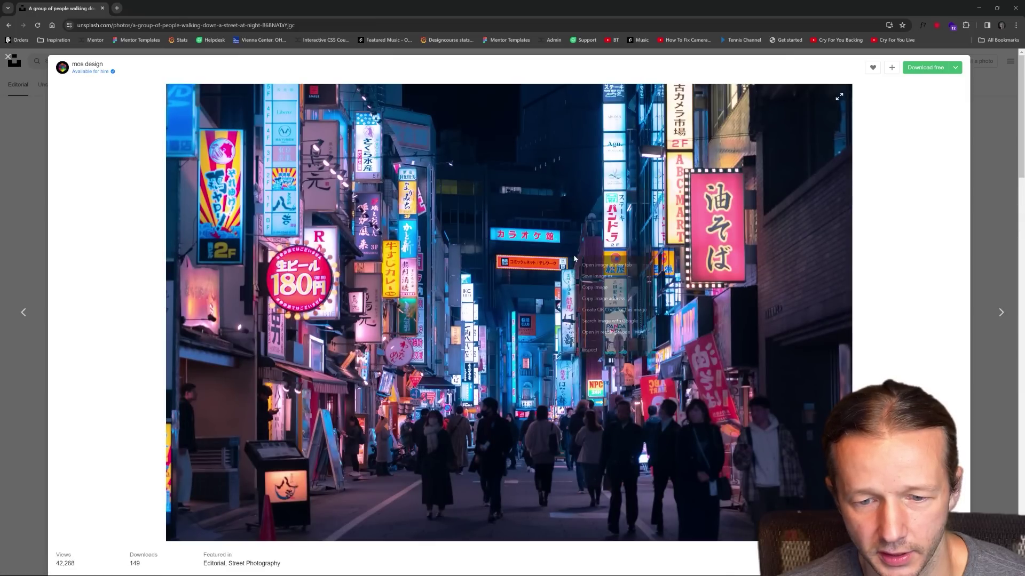
click(608, 288)
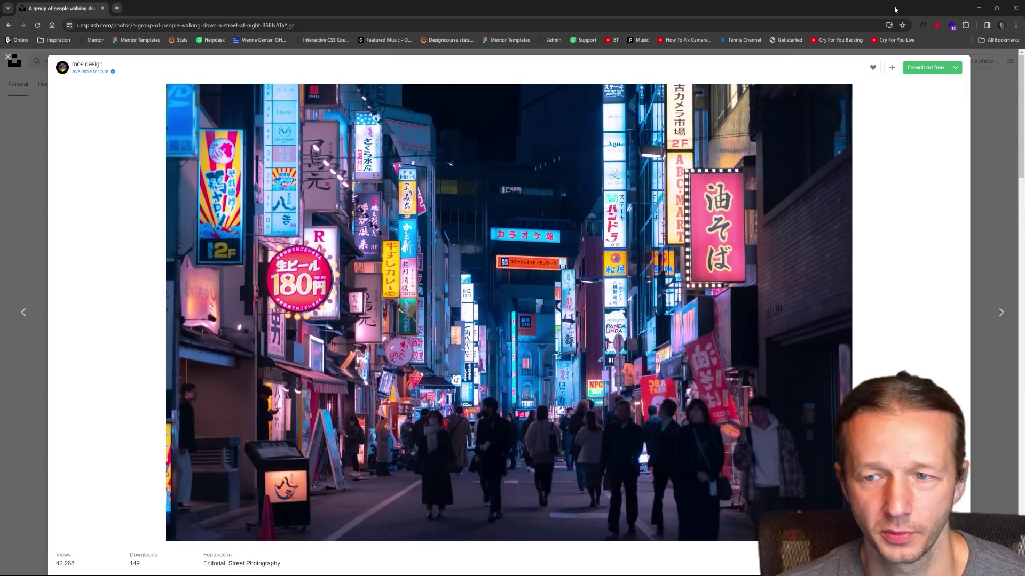
click(977, 7)
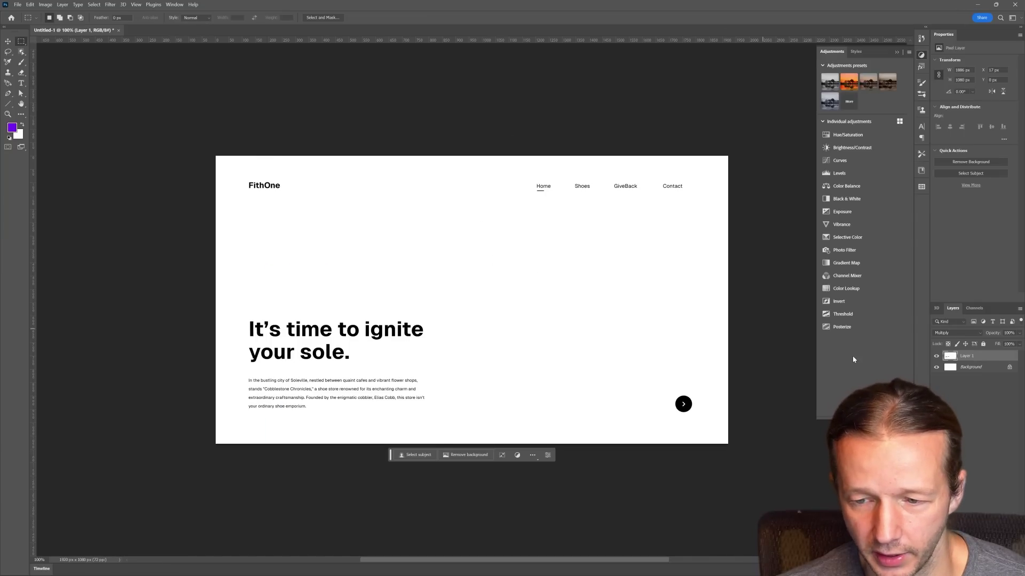
- Paste the neon street photo beneath the mockup layer and multiply the mockup over it
key(ctrl+v)
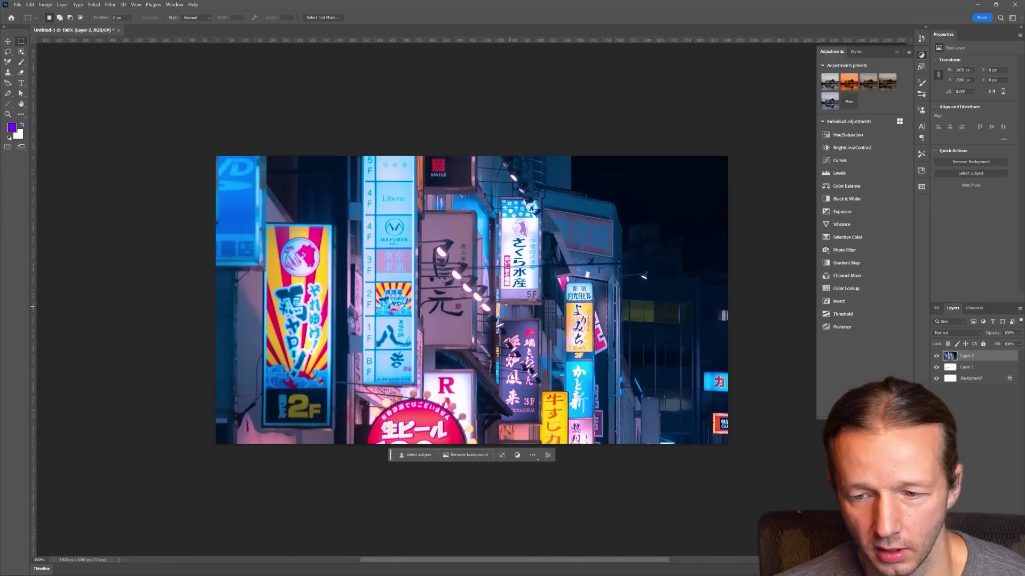
drag(974, 372, 975, 375)
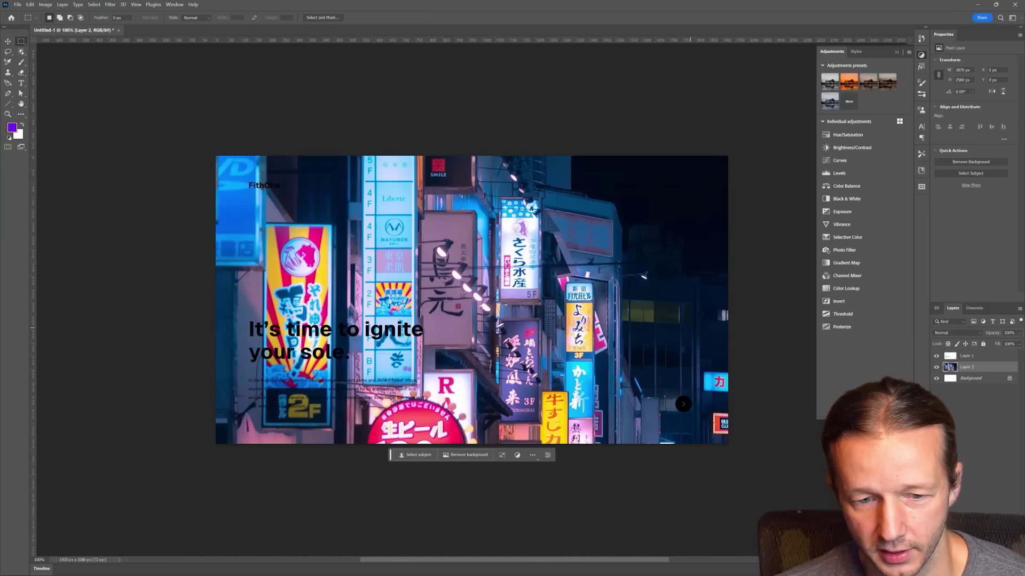
click(965, 354)
click(948, 333)
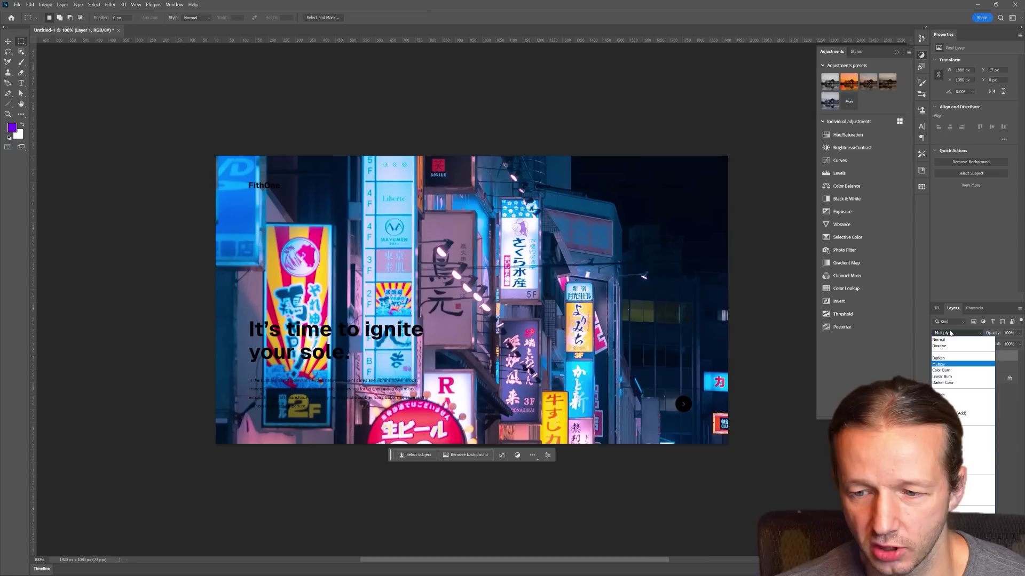
click(947, 338)
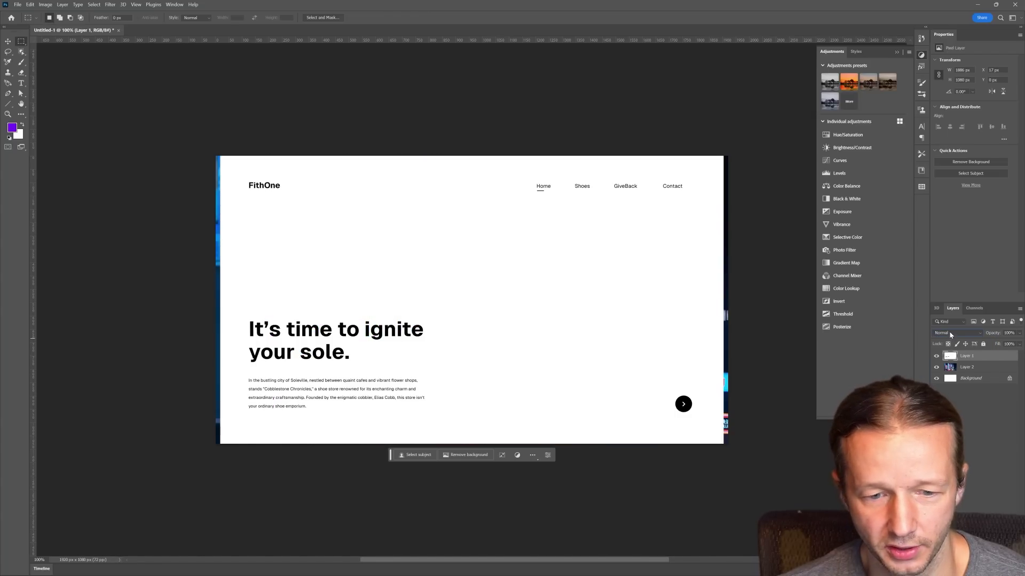
click(949, 333)
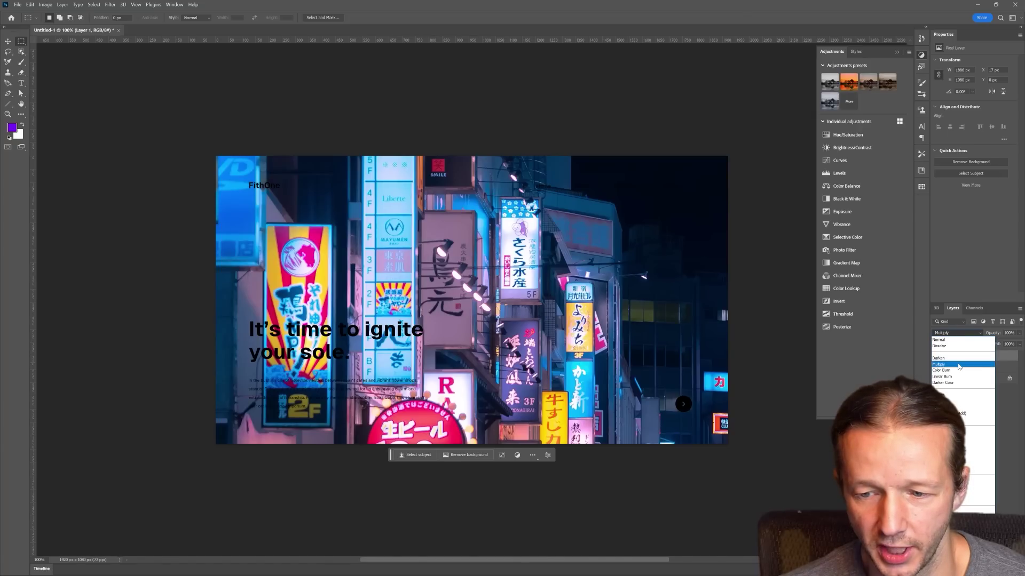
click(960, 366)
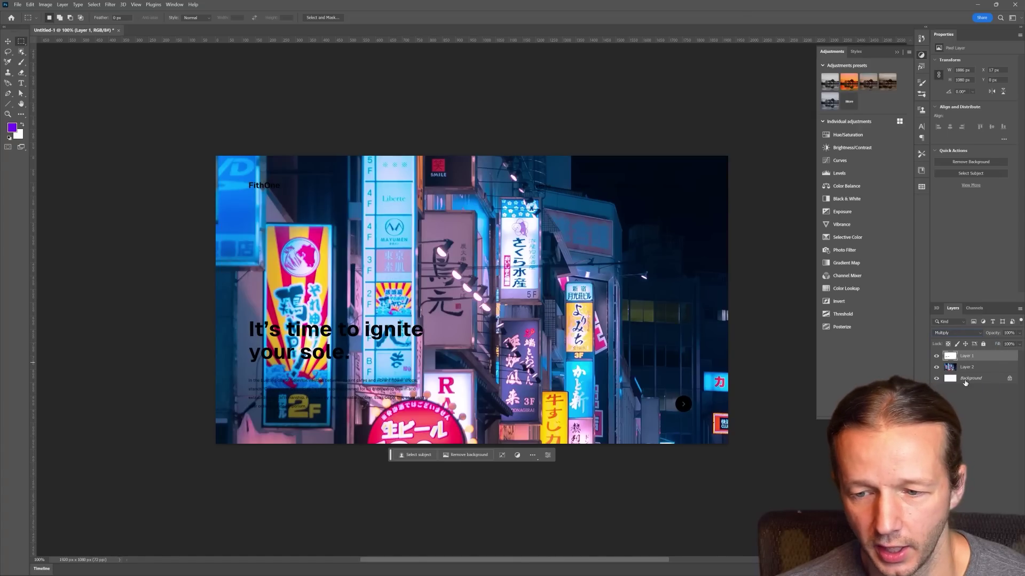
- Shift the street photo layer upward in the canvas with the Move tool
click(974, 367)
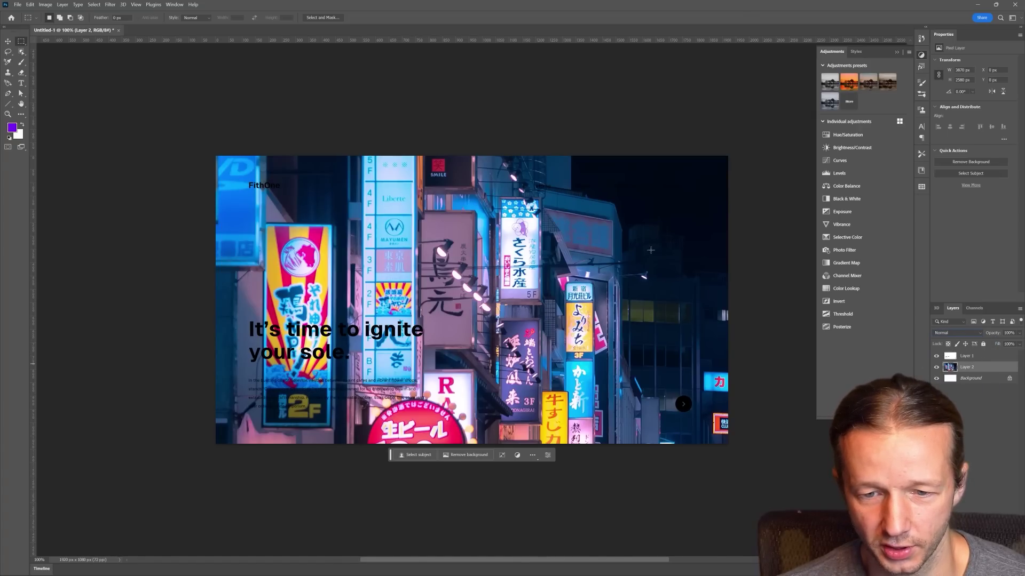
click(10, 43)
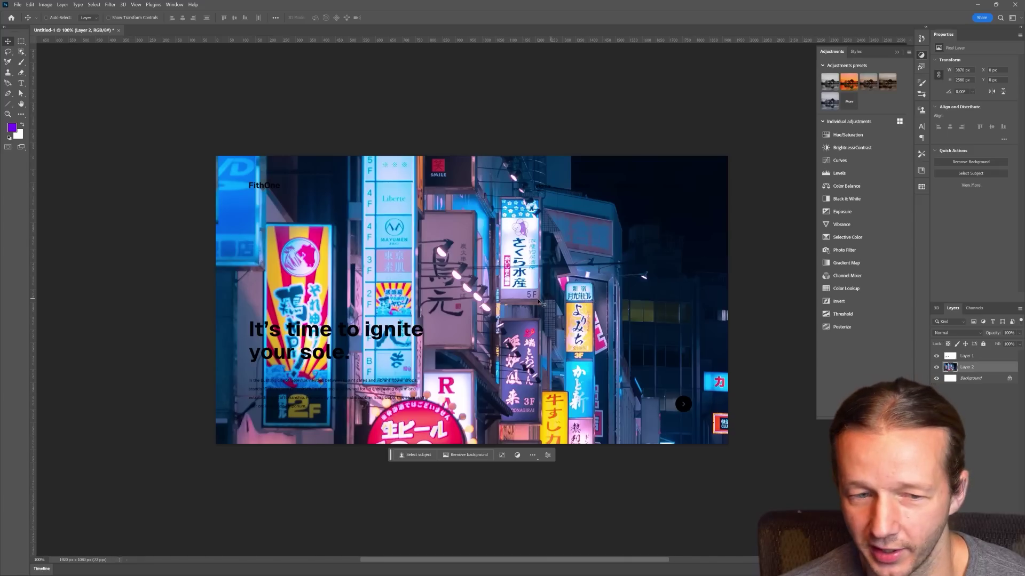
mouse_move(452, 288)
mouse_down()
mouse_move(459, 256)
mouse_move(443, 264)
mouse_up()
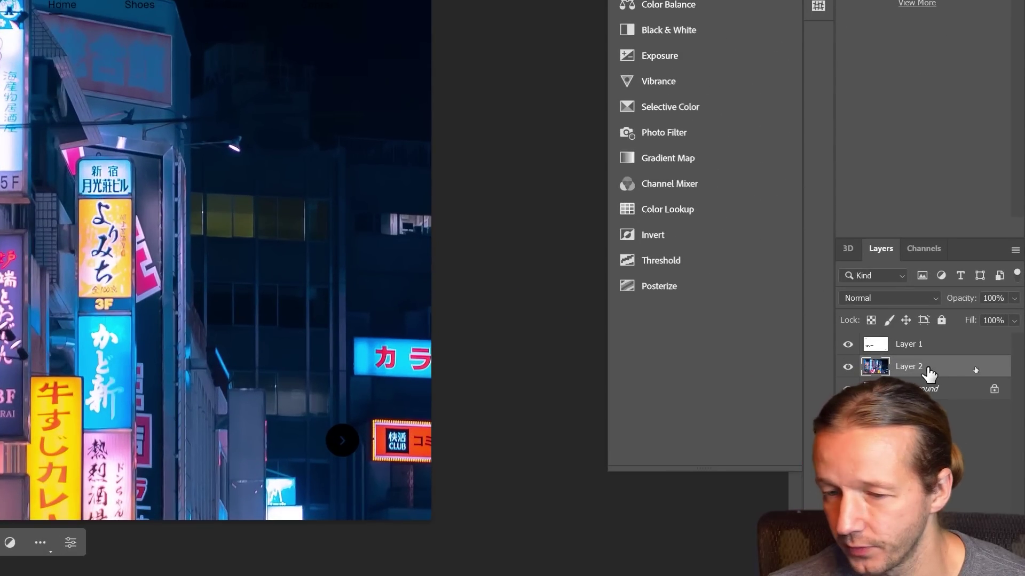
- Convert the street photo layer (Layer 2) to a smart object from its context menu
right_click(929, 374)
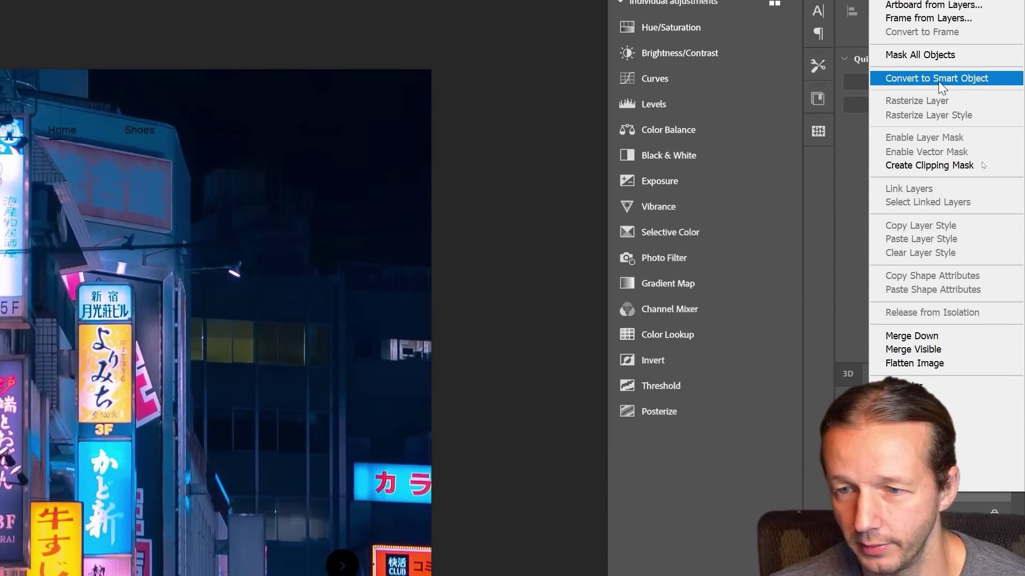
click(938, 81)
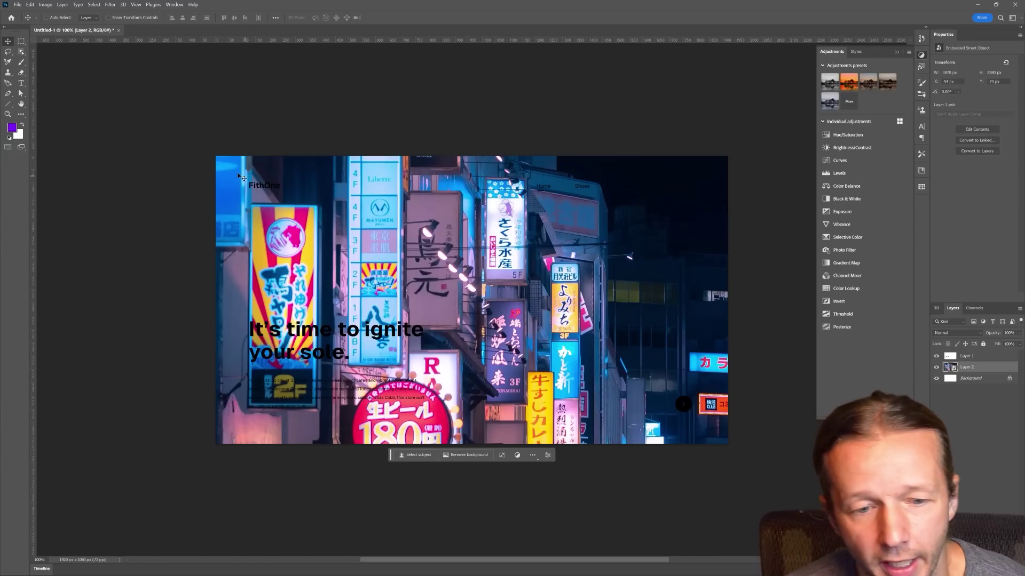
- Apply a very large Gaussian Blur to the photo and hide the mockup layer's visibility
click(113, 8)
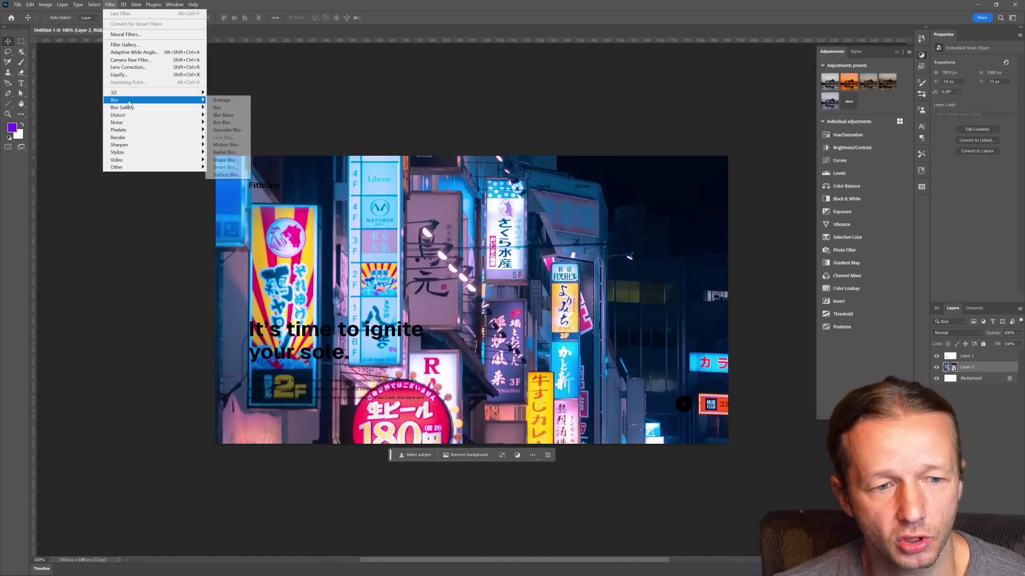
mouse_move(144, 104)
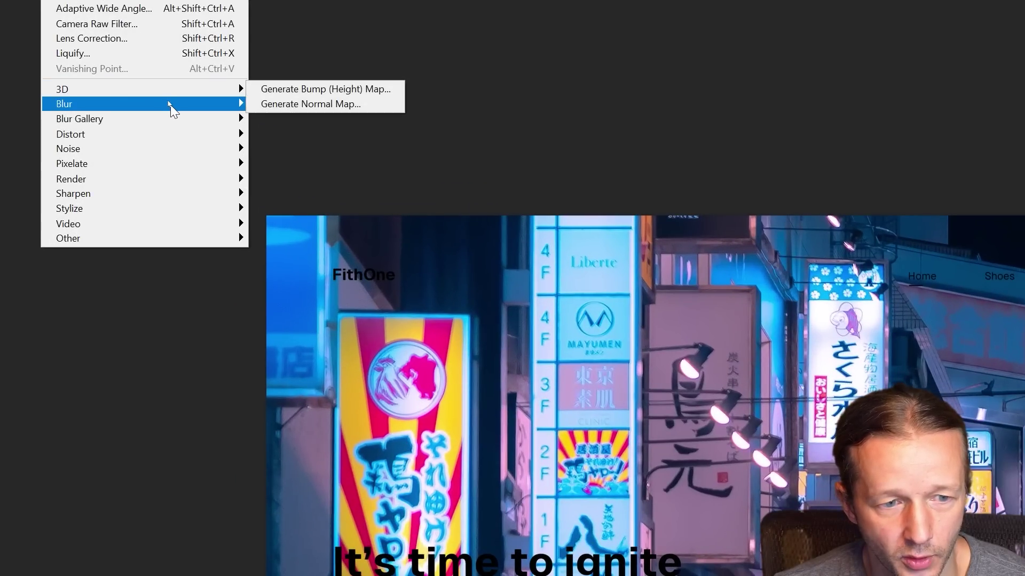
click(294, 160)
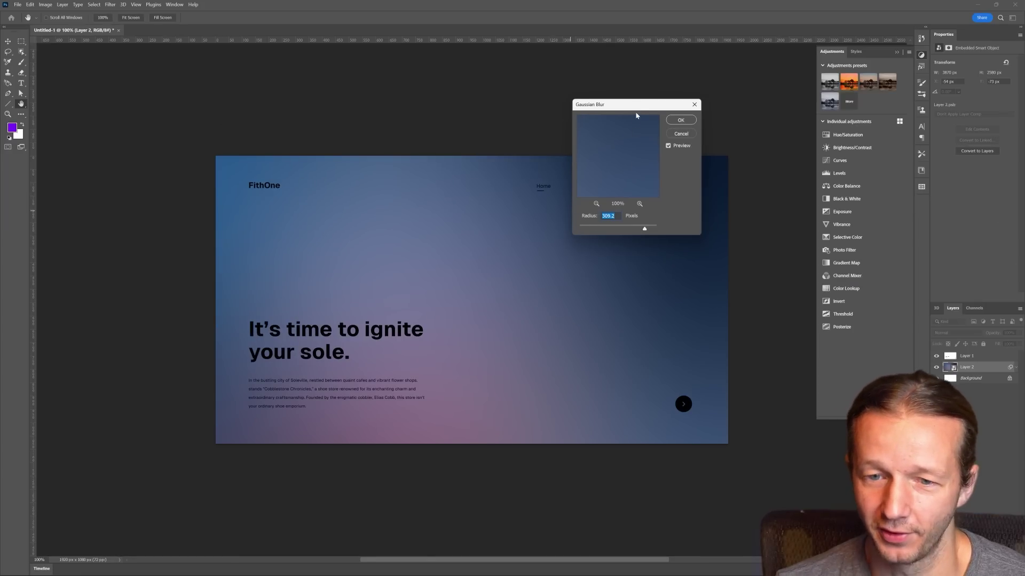
drag(637, 107, 698, 88)
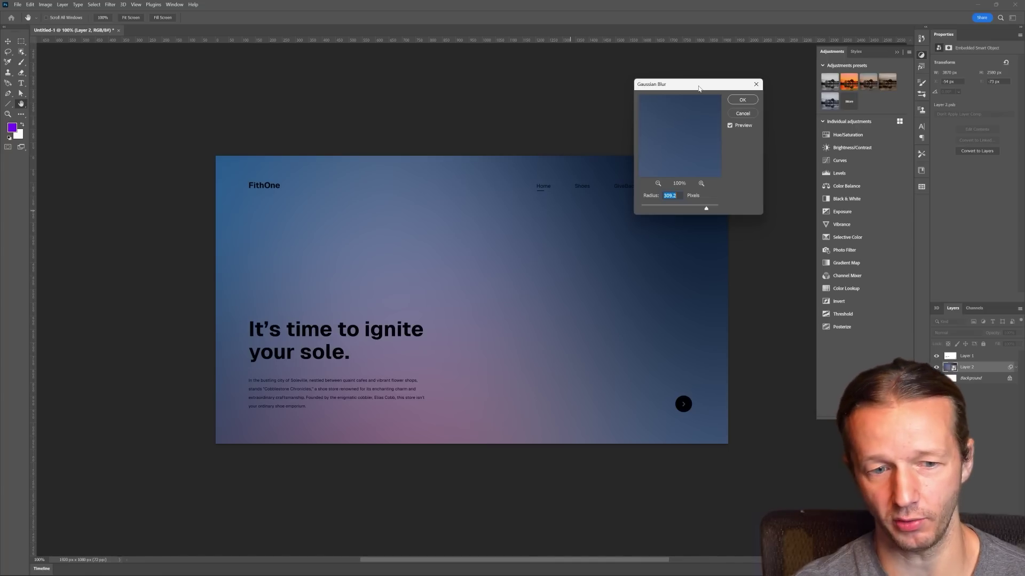
click(734, 100)
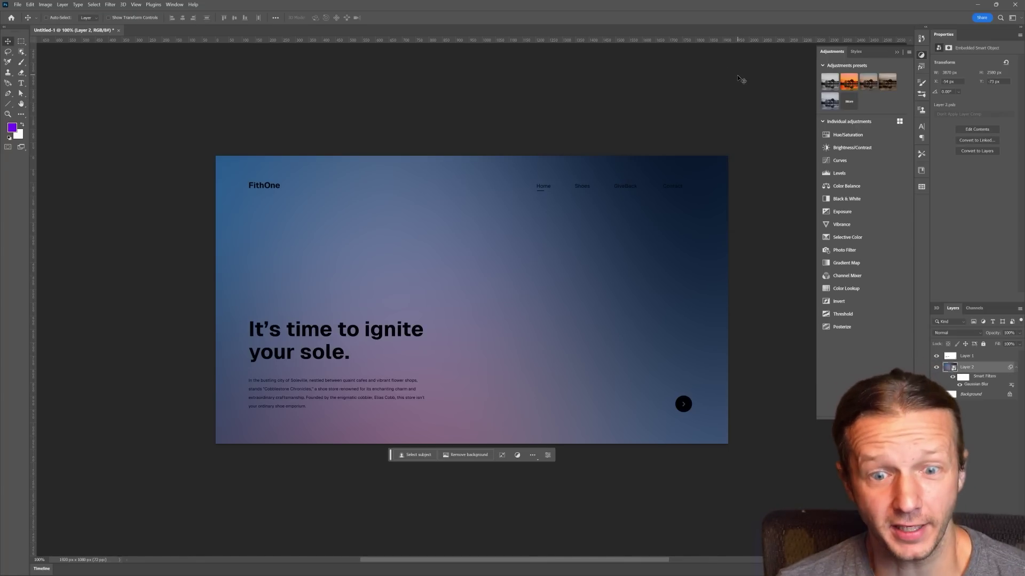
click(937, 355)
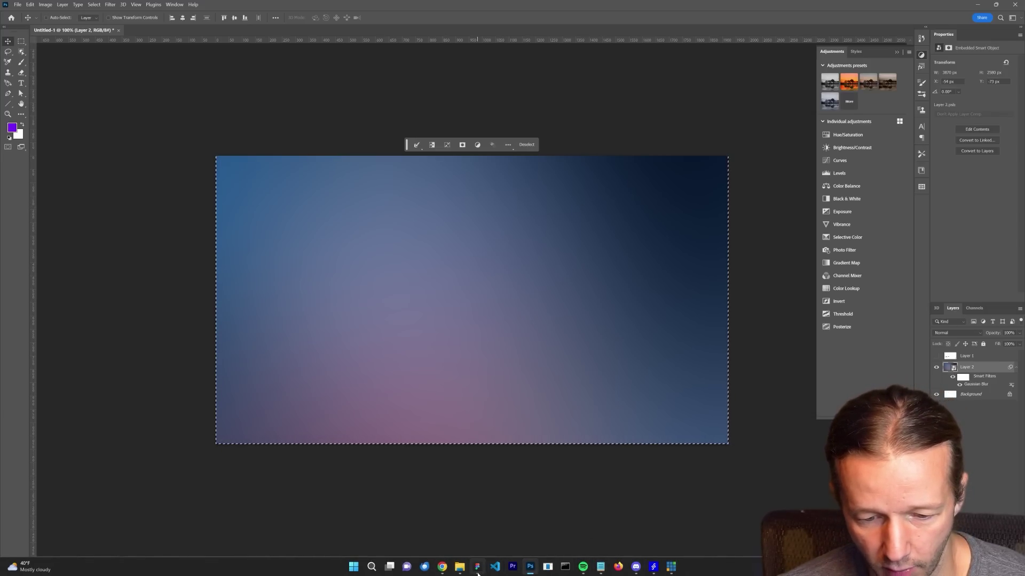
- Duplicate Slide 16:9 - 10 into a new slide and delete its gradient ellipse
click(478, 570)
scroll(526, 480, down, 5)
scroll(619, 492, down, 3)
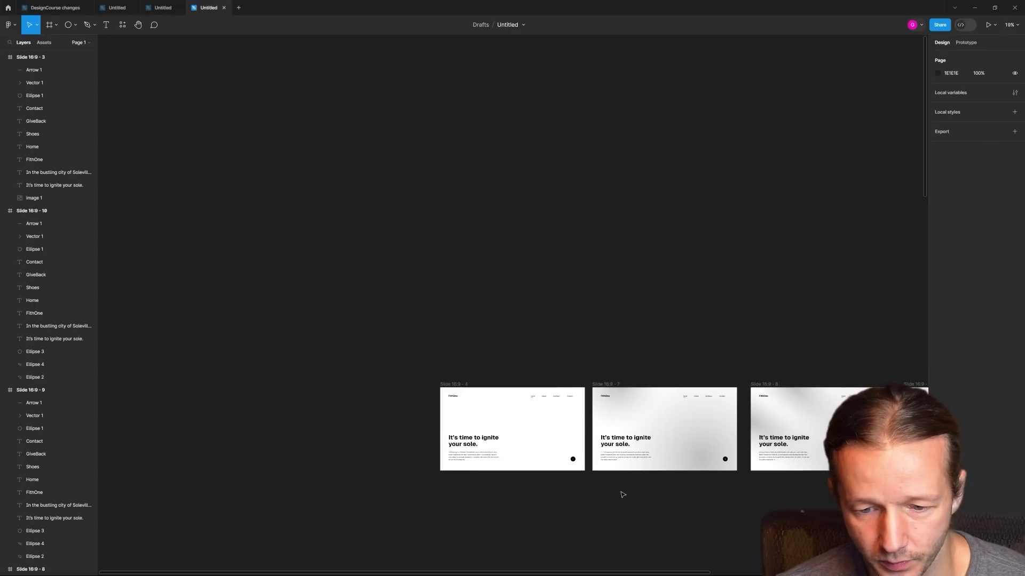
scroll(245, 476, right, 5)
drag(441, 489, 188, 455)
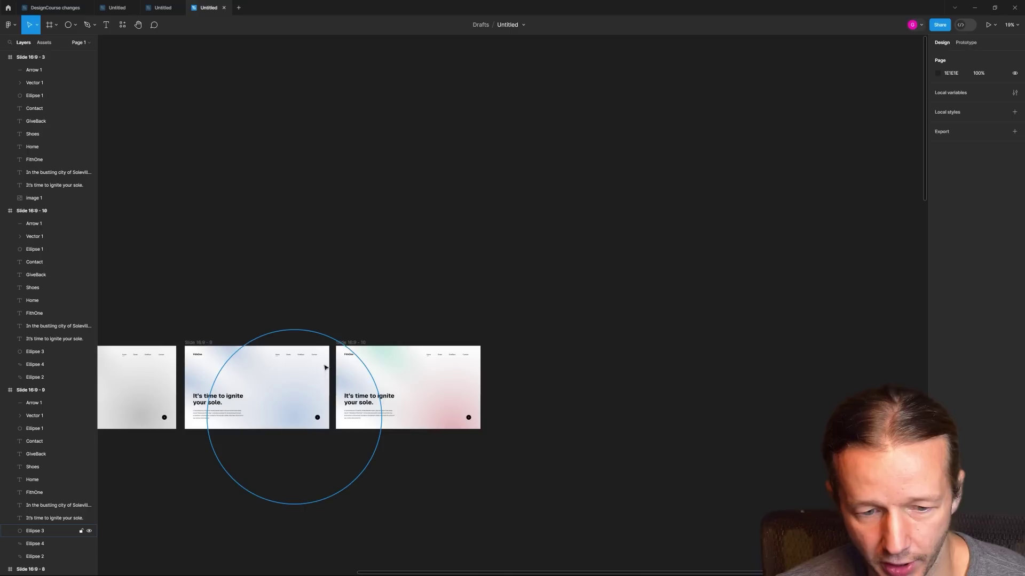
click(346, 347)
key(ctrl+d)
click(529, 321)
ctrl+scroll(529, 321, up, 5)
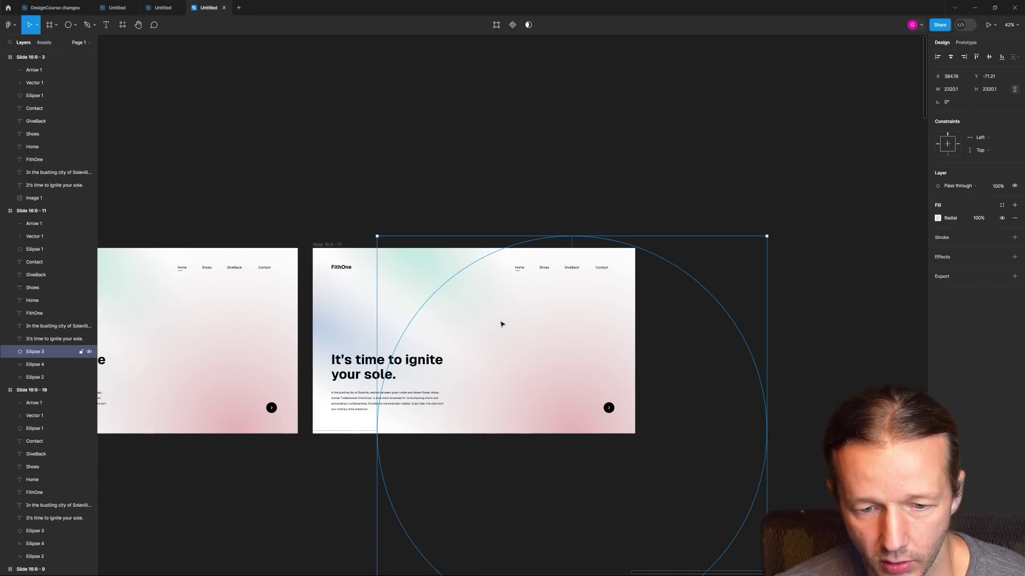
click(446, 287)
drag(435, 286, 363, 325)
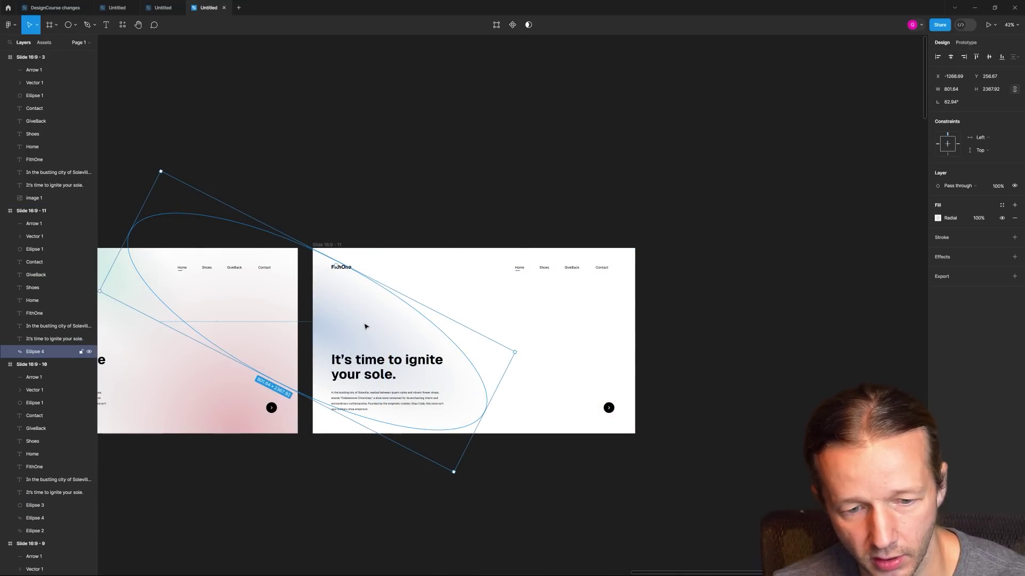
key(Delete)
ctrl+scroll(453, 357, up, 1)
- Paste the blurred image over Slide 16:9 - 11, enlarge it, and nest it behind the slide's text
key(ctrl+v)
ctrl+scroll(454, 357, up, 2)
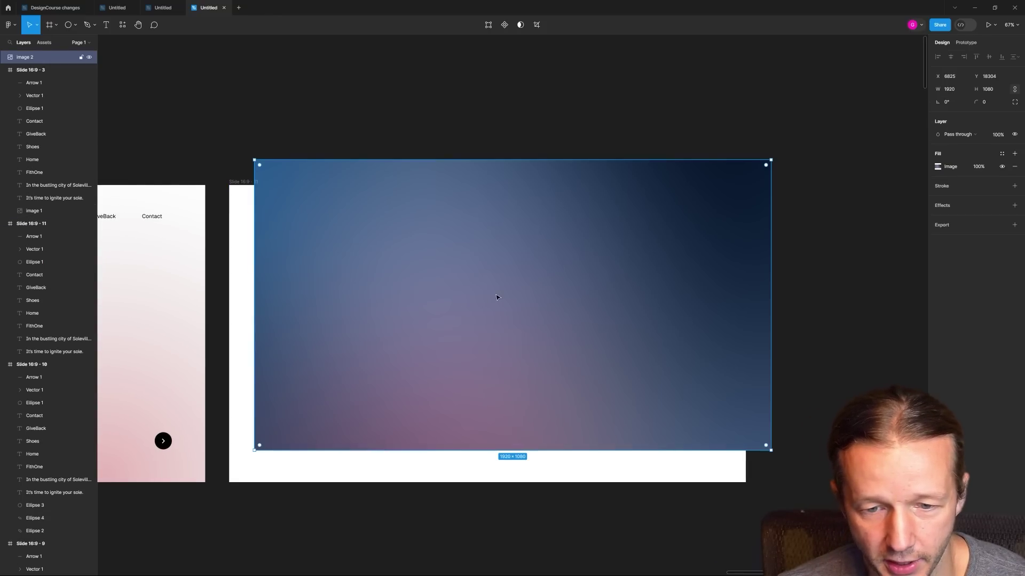
drag(499, 293, 472, 323)
drag(744, 476, 748, 482)
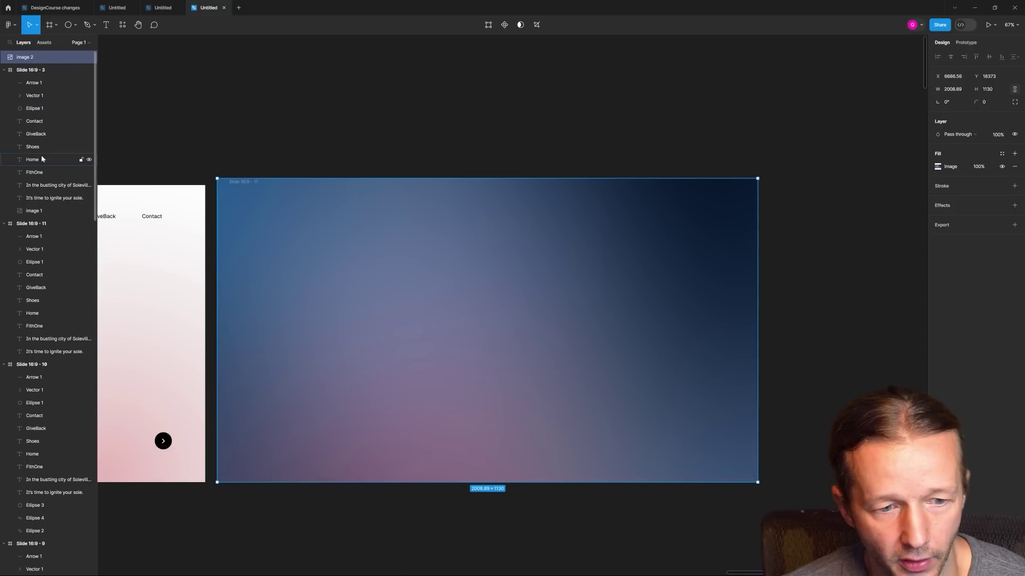
mouse_move(48, 57)
drag(31, 214, 36, 321)
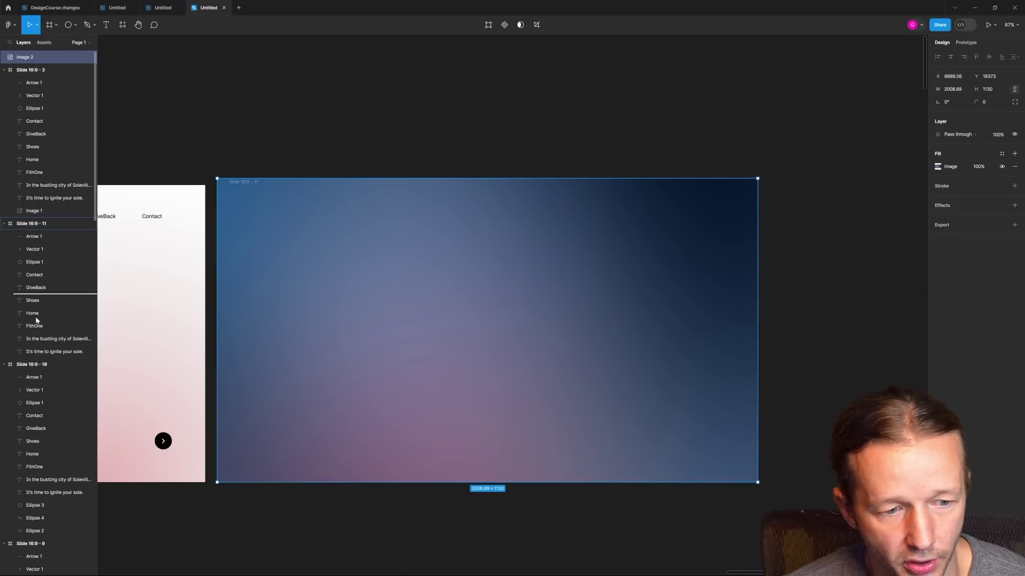
drag(43, 362, 44, 362)
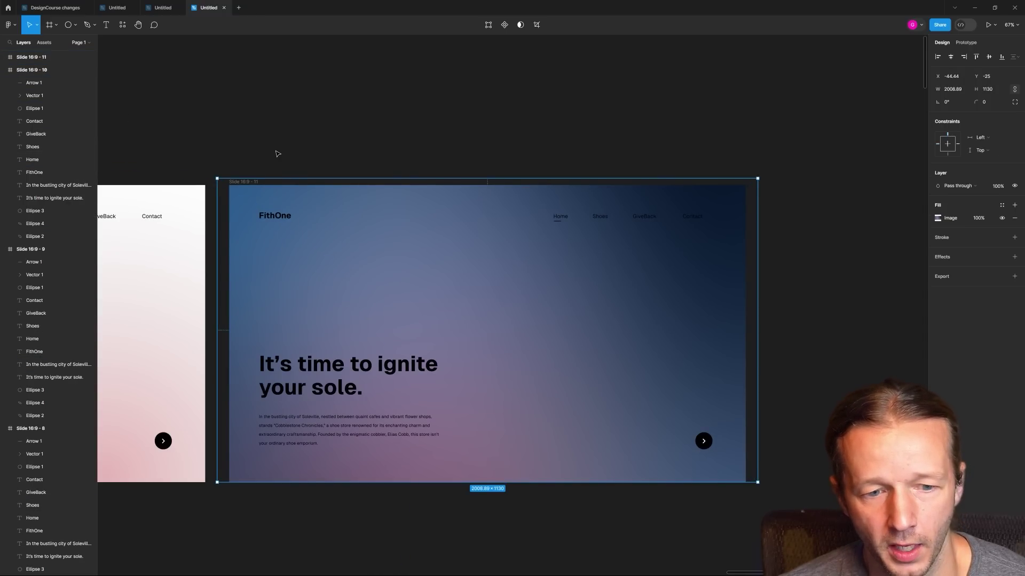
- Change the selected slide elements' 000000 selection colour to FFFFFF white
drag(240, 146, 726, 467)
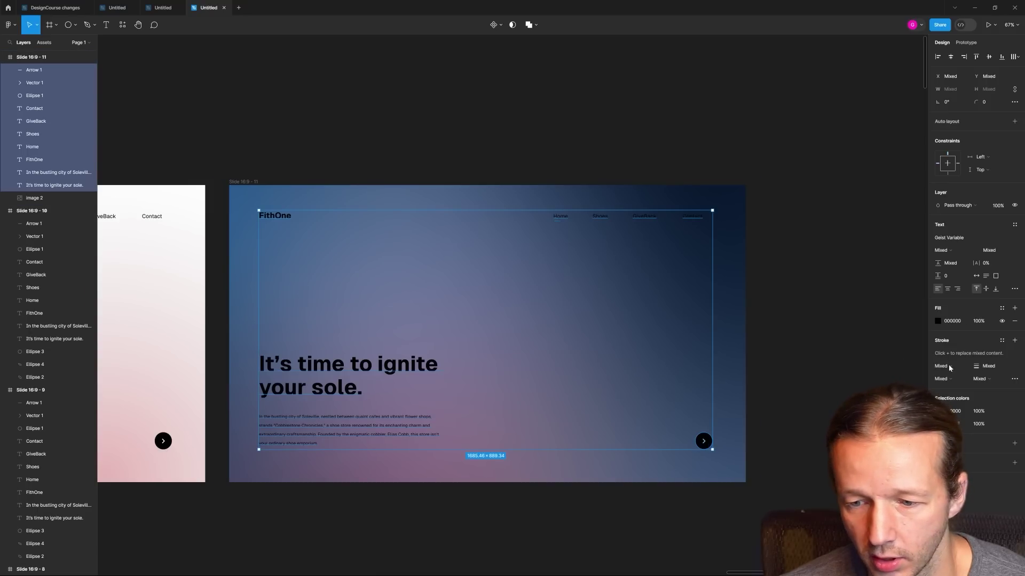
click(938, 411)
drag(837, 473, 833, 370)
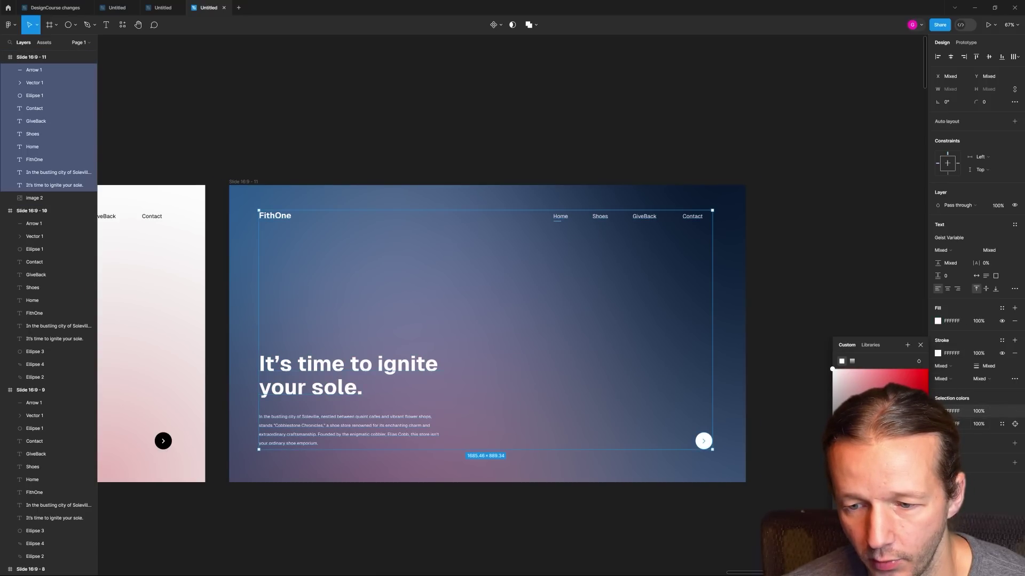
click(776, 272)
drag(788, 296, 805, 270)
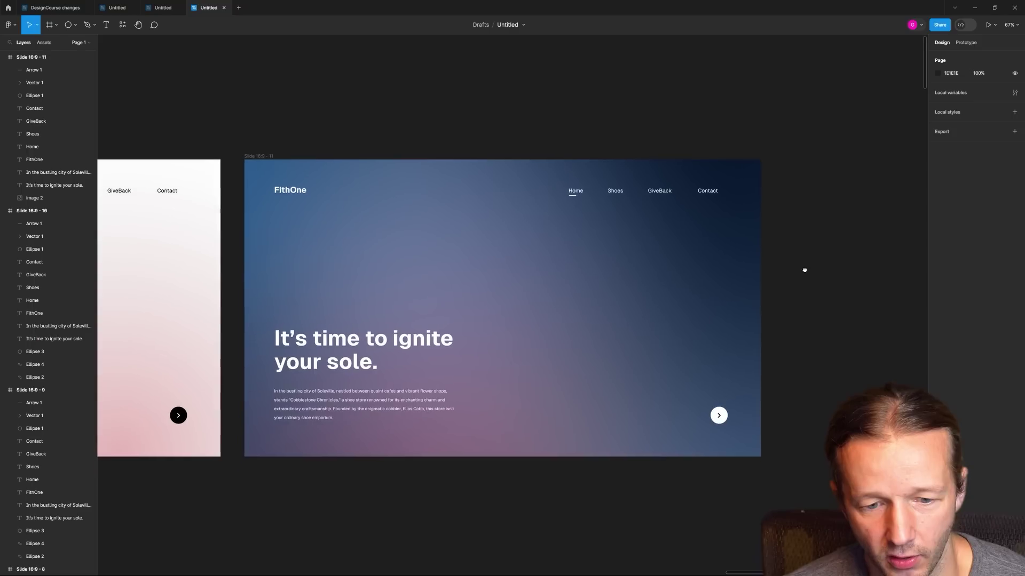
scroll(804, 271, down, 1)
- Add a second black fill to Slide 16:9 - 11 and adjust its opacity as a dark overlay
click(498, 240)
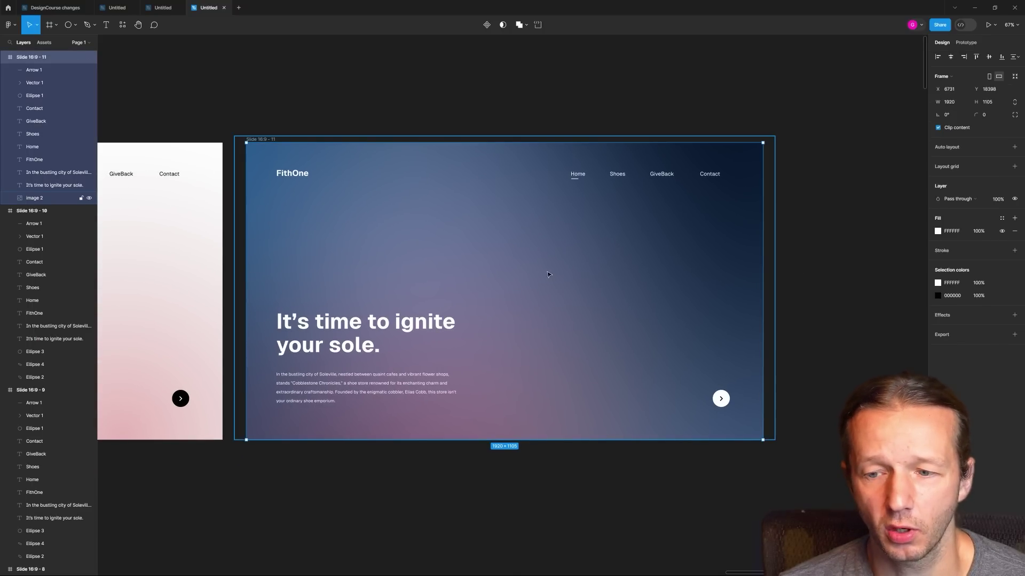
click(812, 333)
scroll(524, 336, up, 3)
scroll(552, 265, down, 3)
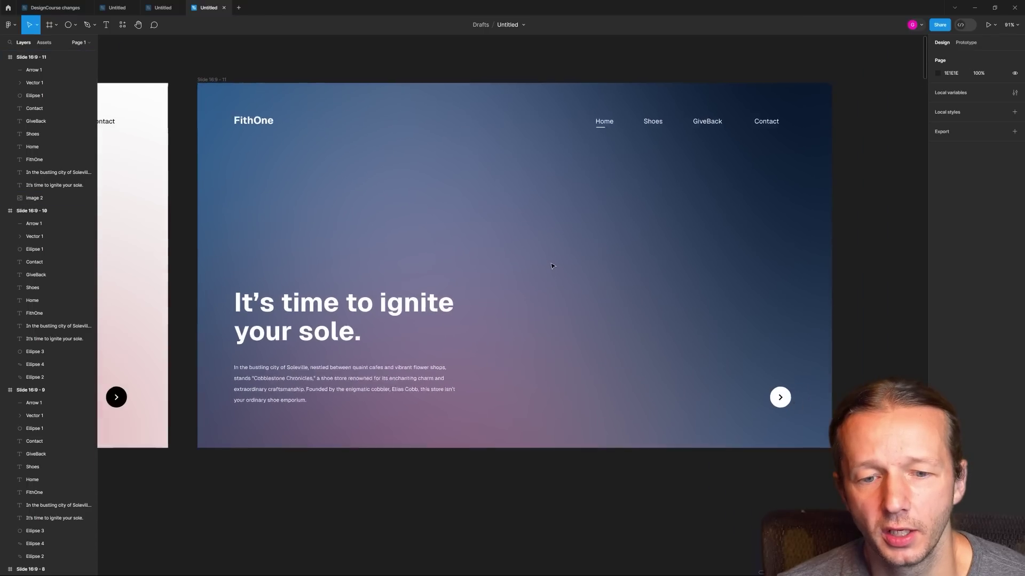
click(588, 263)
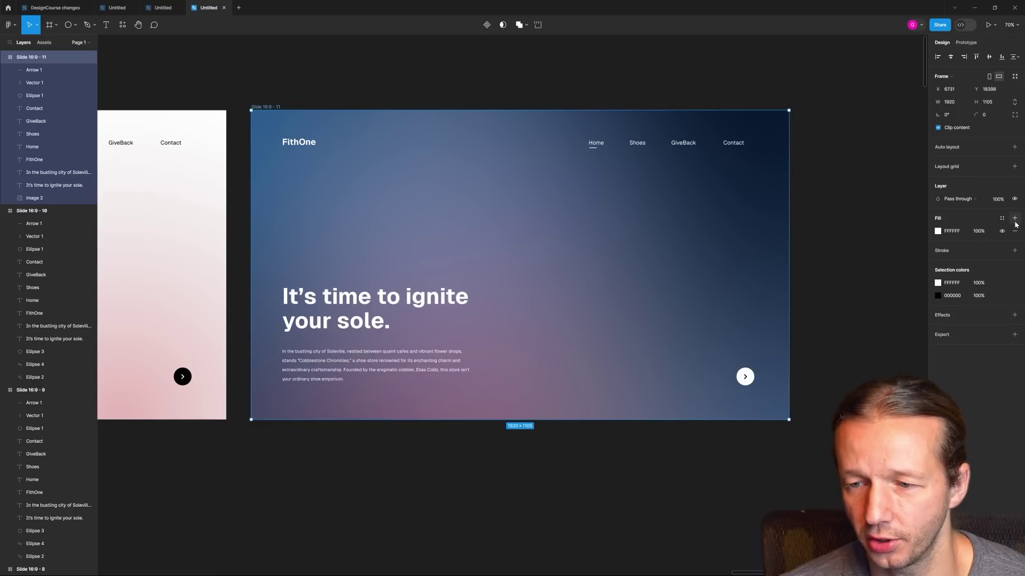
click(1014, 219)
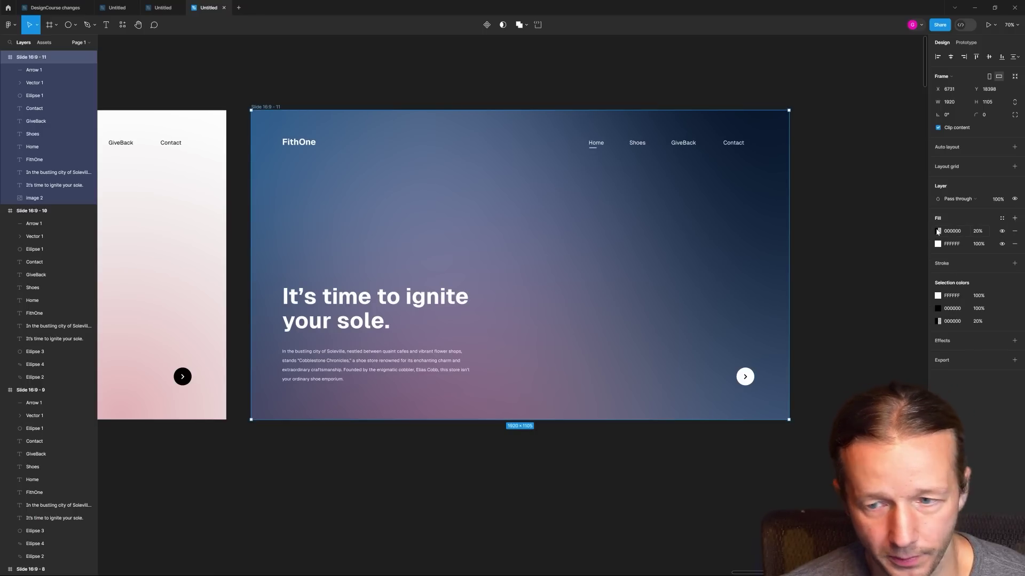
click(939, 231)
mouse_move(877, 376)
mouse_down()
mouse_move(898, 375)
mouse_move(868, 374)
mouse_up()
key(Escape)
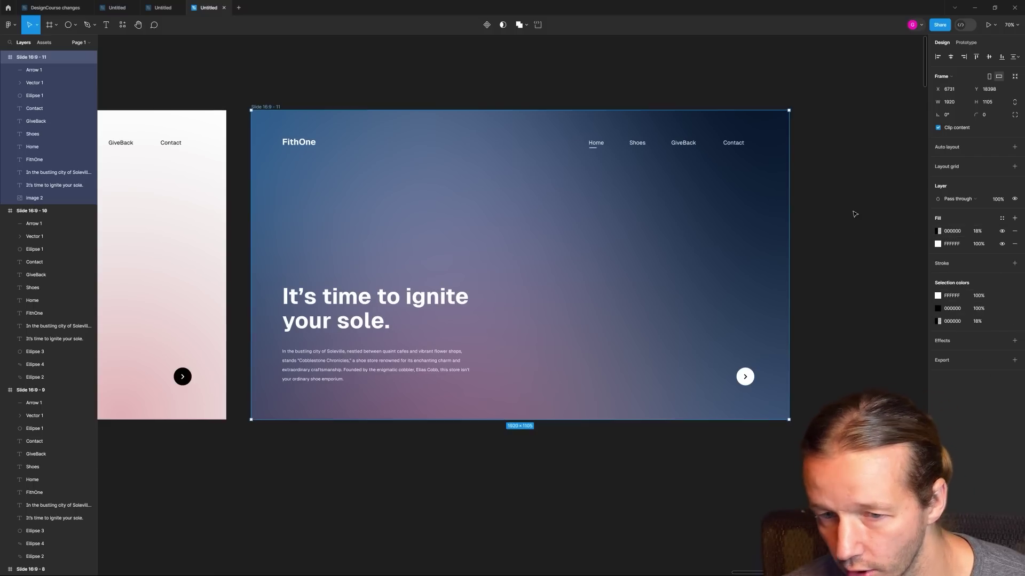
- Raise the black overlay fill's opacity on the background image to about 35%
click(623, 217)
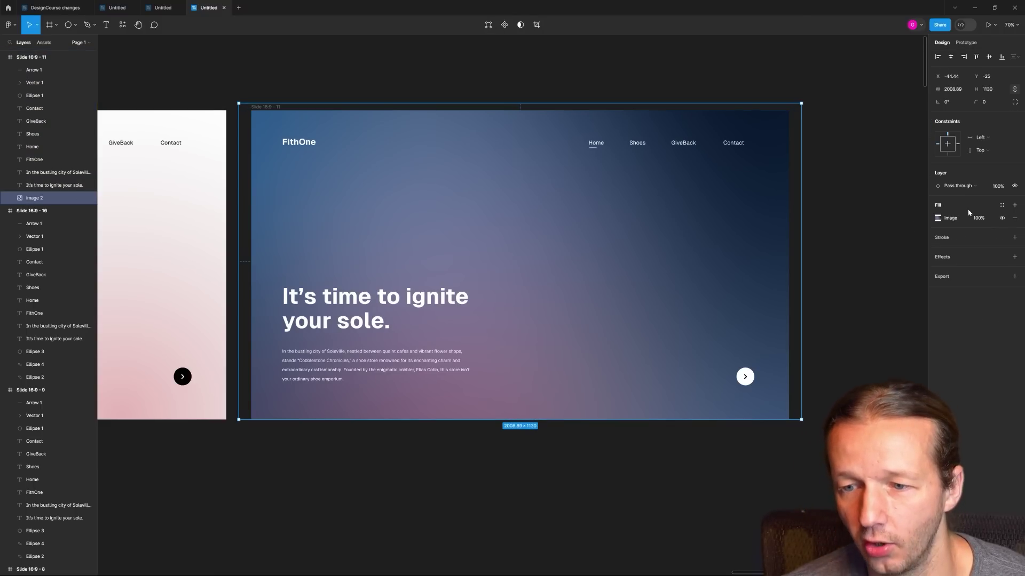
click(938, 218)
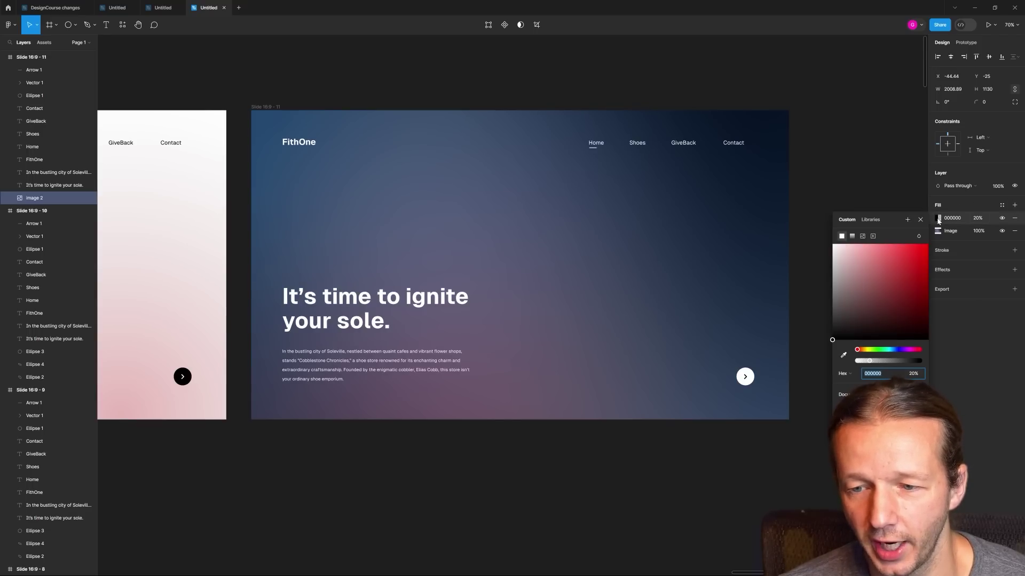
drag(871, 363, 872, 363)
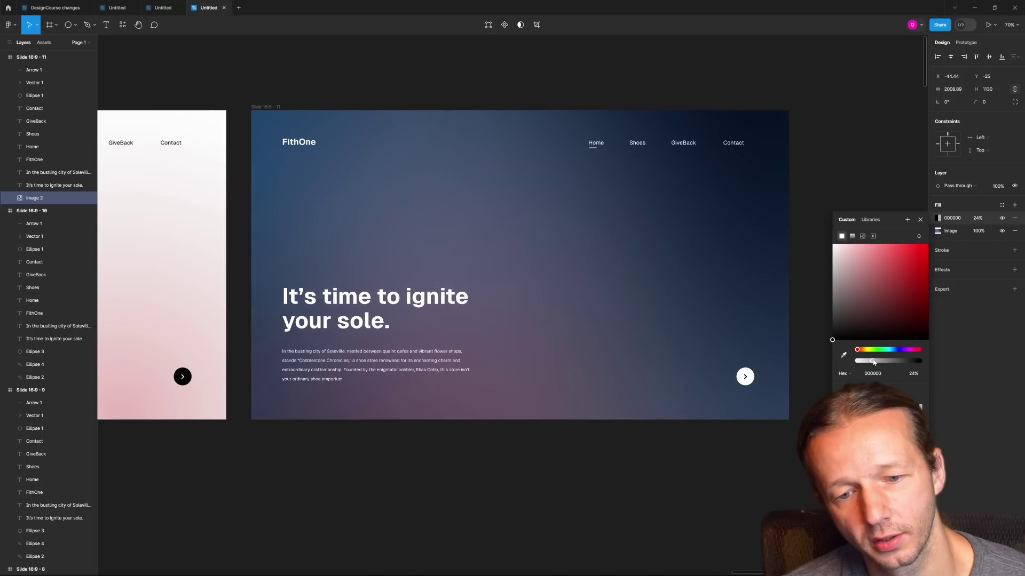
click(702, 480)
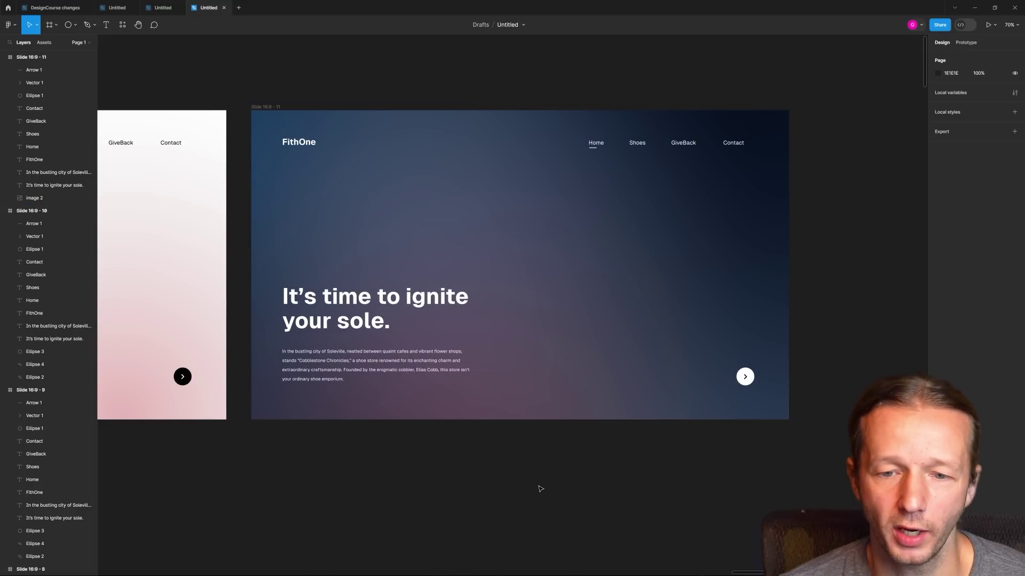
scroll(539, 485, down, 5)
scroll(494, 463, down, 1)
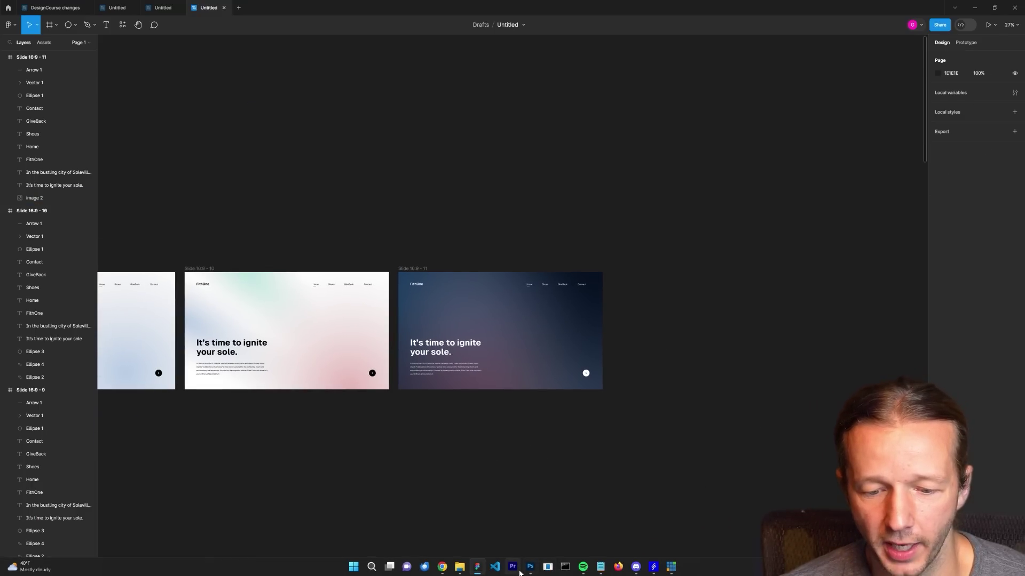
- Return to Photoshop, deselect, and toggle the Smart Filters blur off and on to compare
click(528, 567)
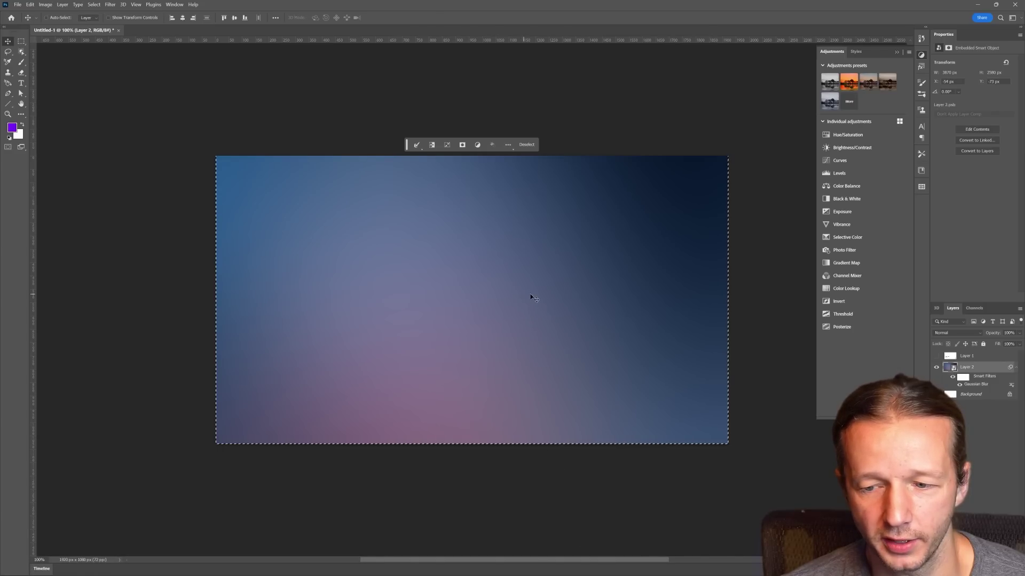
key(ctrl+d)
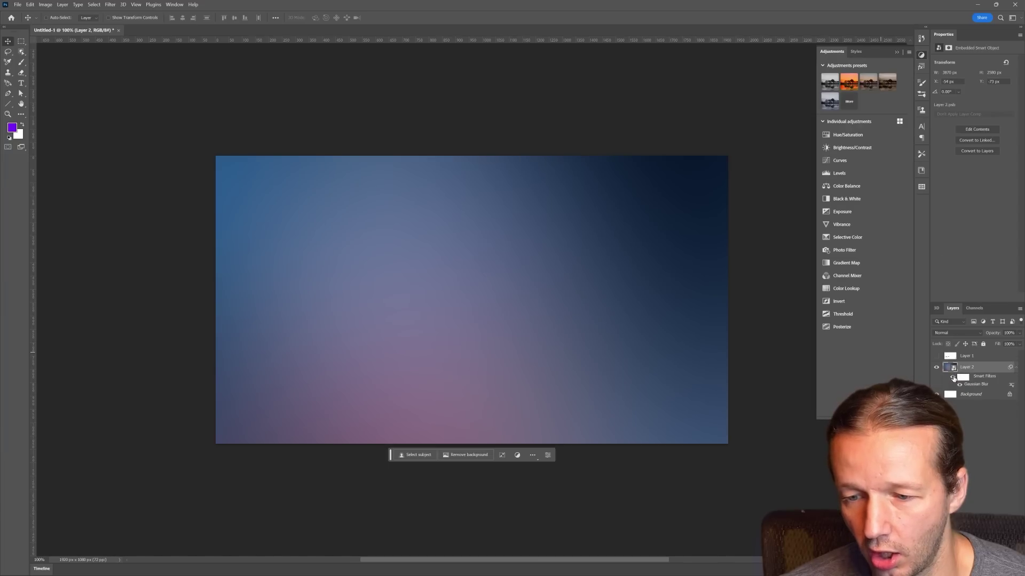
click(952, 376)
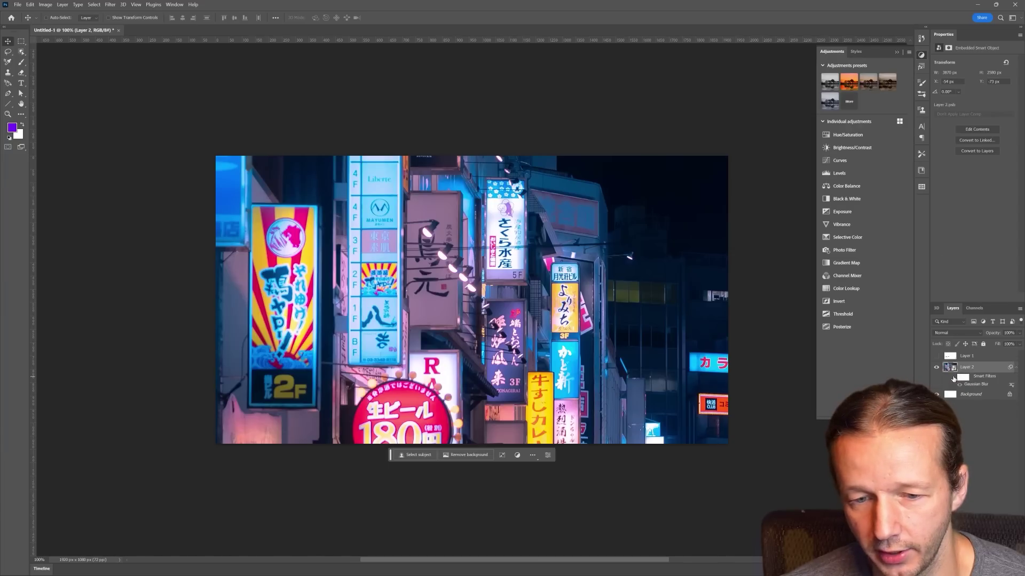
click(952, 377)
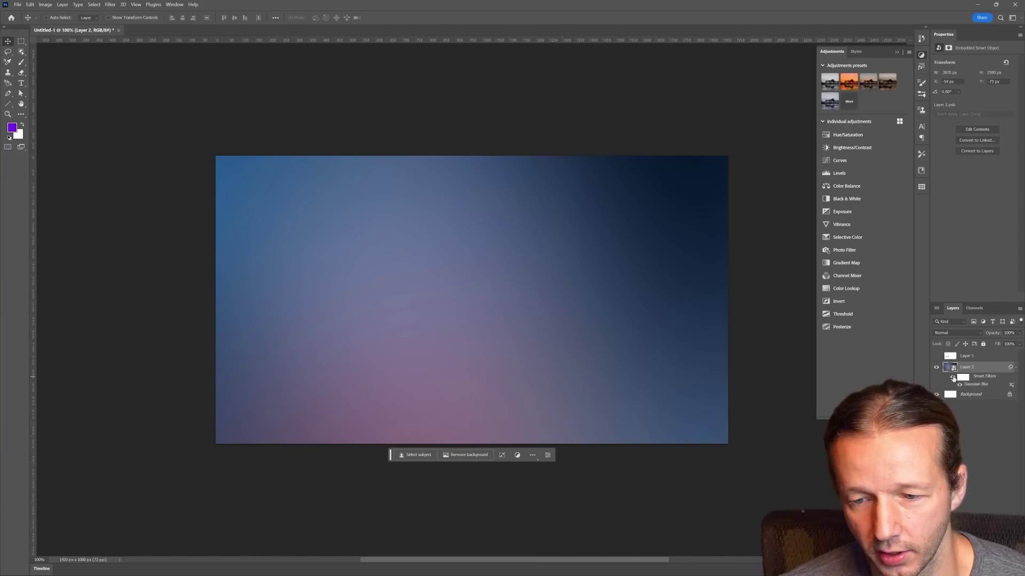
- Reopen Gaussian Blur and drag the Radius slider to a moderate, lower value
double_click(979, 385)
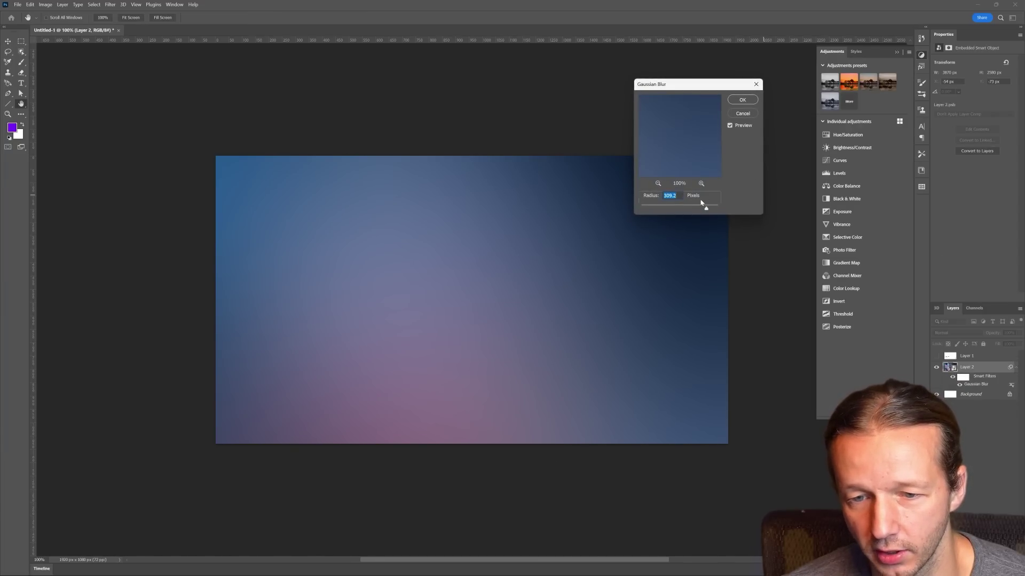
mouse_move(705, 210)
mouse_down()
mouse_move(687, 211)
mouse_move(698, 211)
mouse_up()
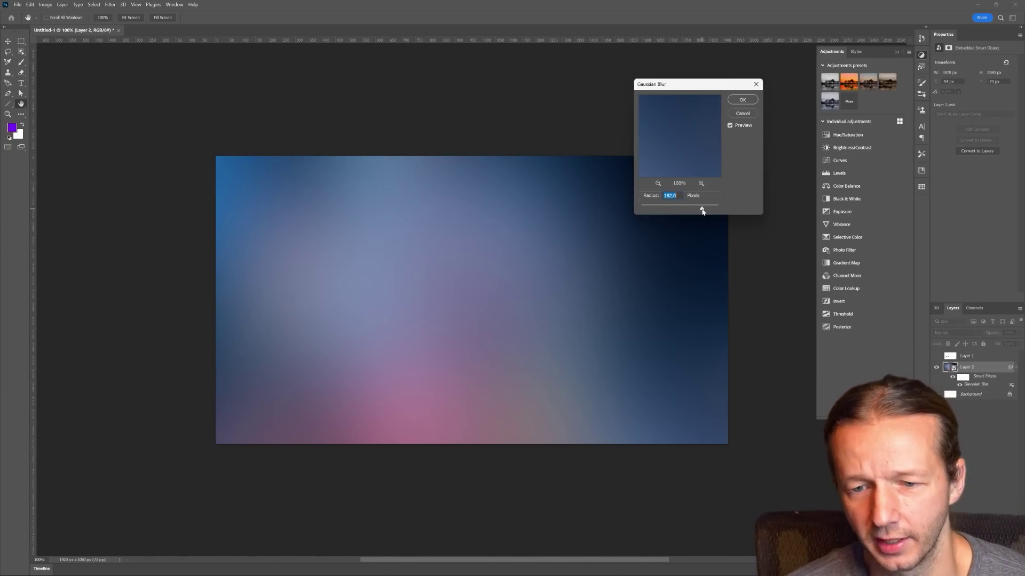
drag(696, 209, 689, 208)
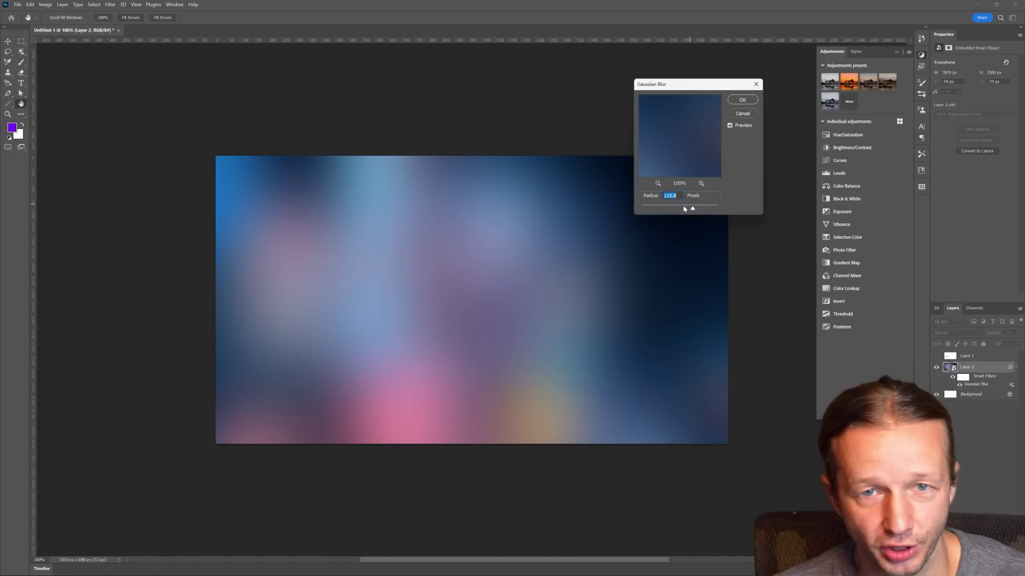
mouse_move(679, 210)
mouse_down()
mouse_move(665, 210)
mouse_move(697, 209)
mouse_up()
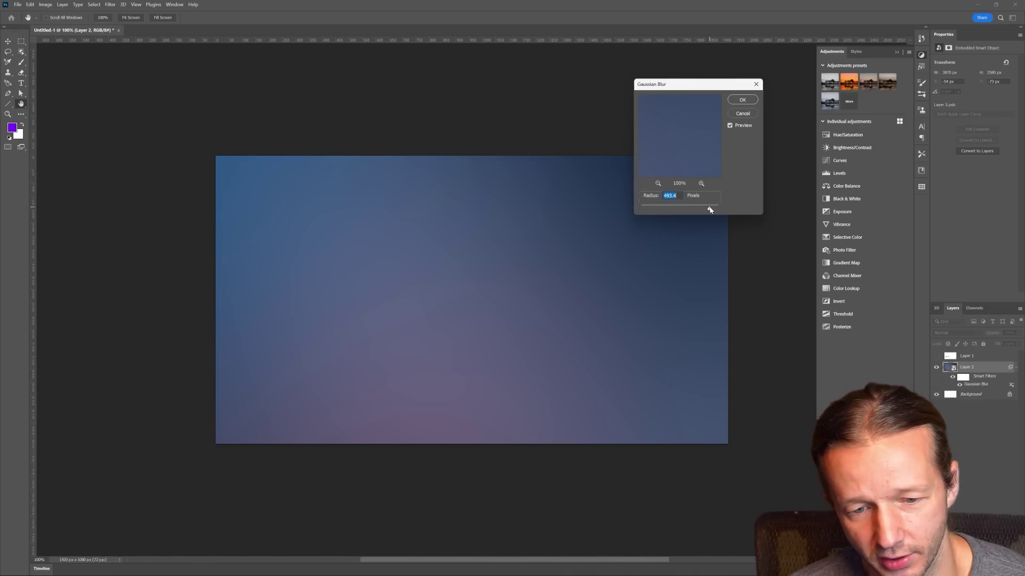
drag(710, 210, 703, 210)
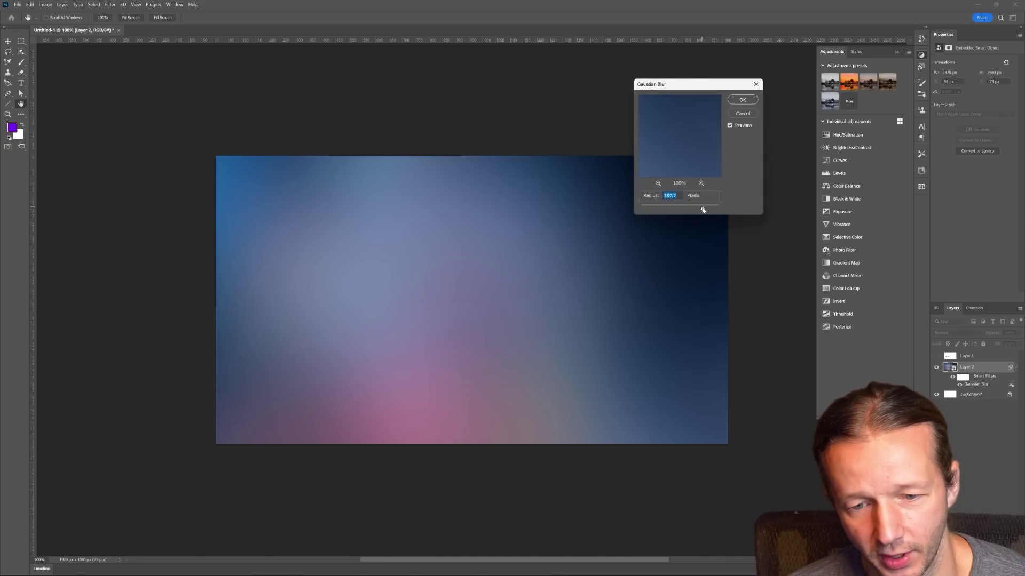
- Apply the new blur, show Layer 1's mockup again, and browse the Window panel list
click(735, 100)
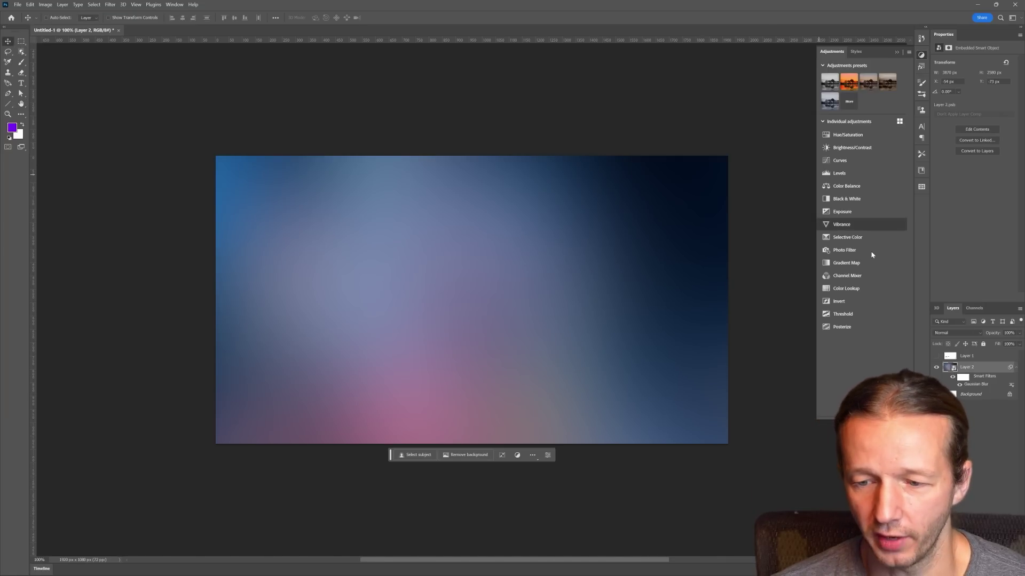
click(936, 356)
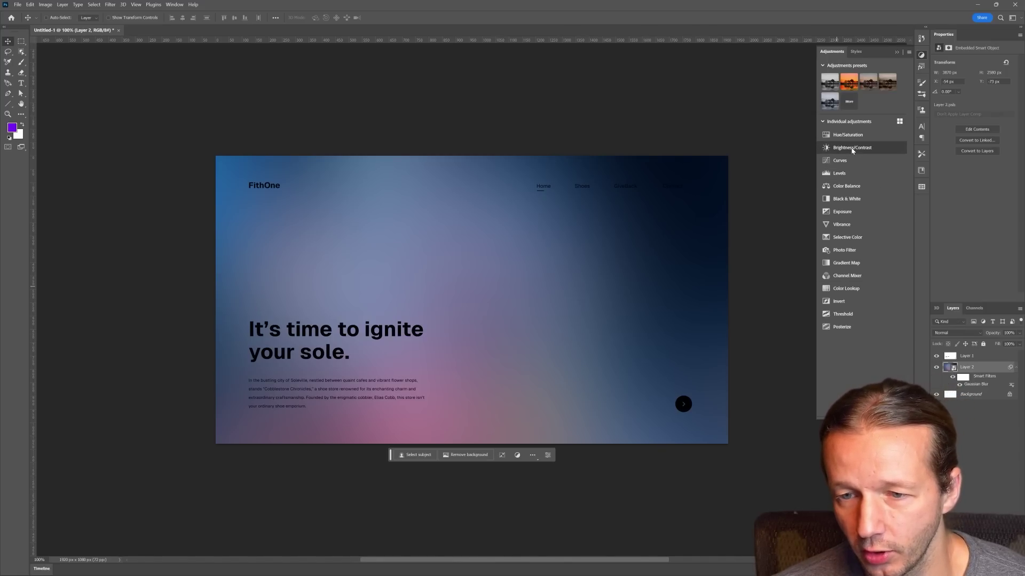
click(176, 5)
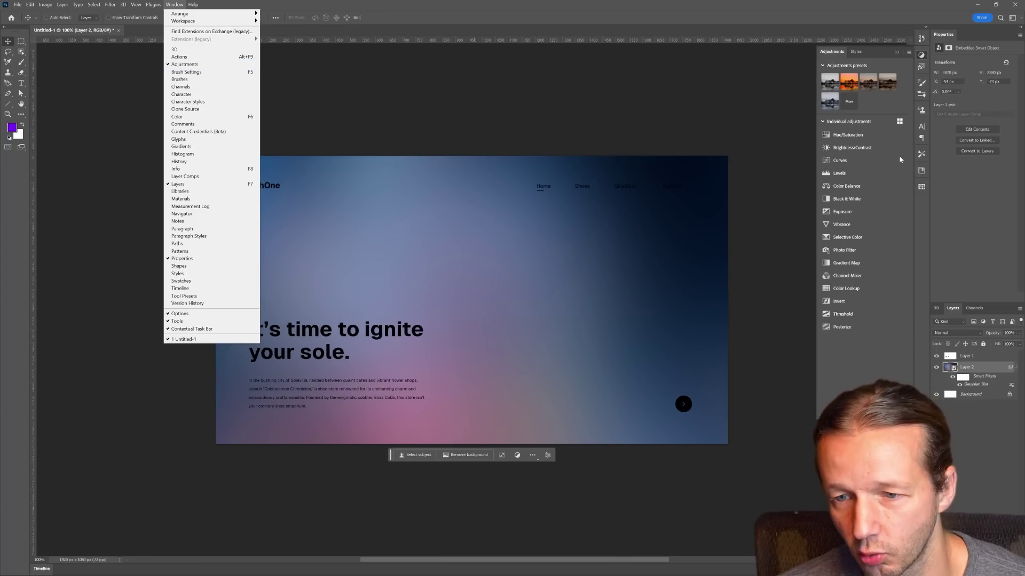
click(899, 159)
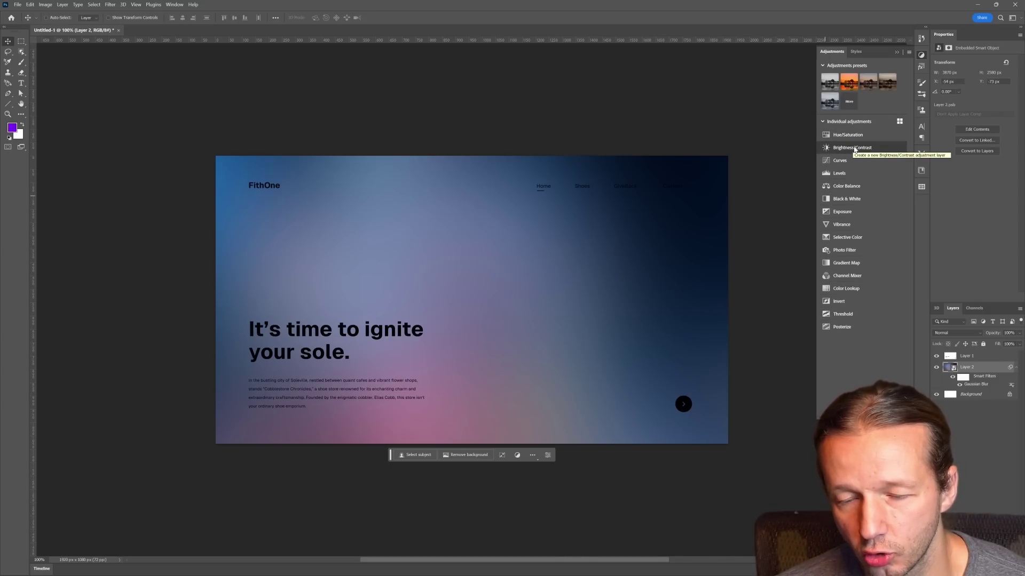
- Add a Brightness/Contrast adjustment and raise Brightness considerably for a pastel gradient
click(855, 148)
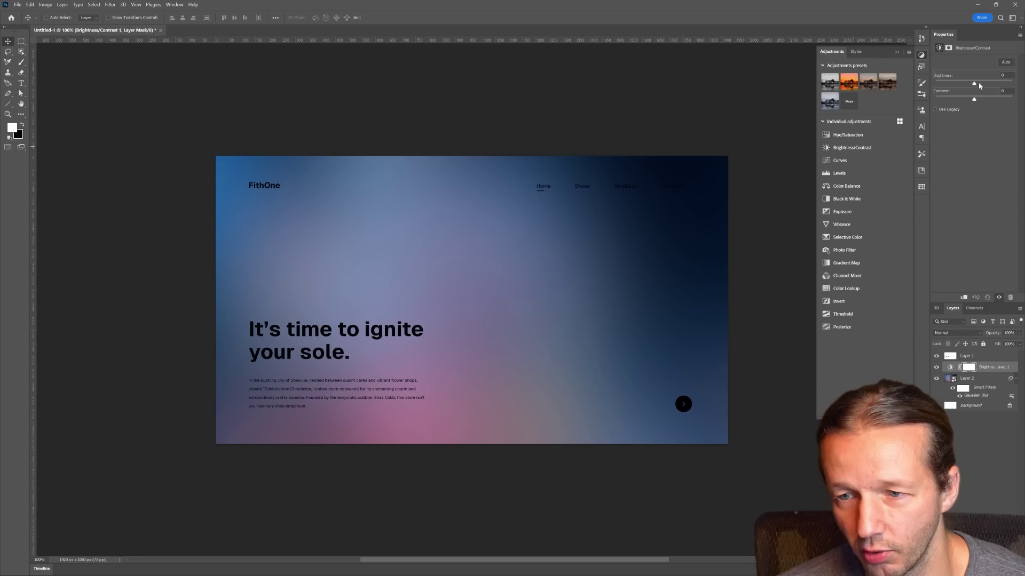
mouse_move(975, 85)
mouse_down()
mouse_move(1013, 82)
mouse_move(969, 97)
mouse_move(1013, 95)
mouse_move(950, 108)
mouse_up()
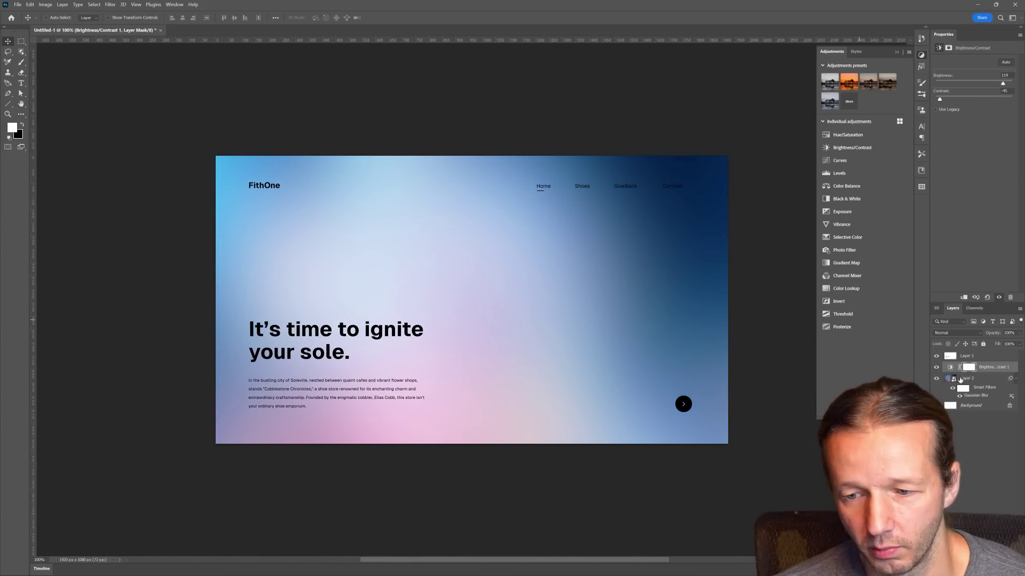
- Select the blurred gradient layer and reposition it across the canvas
click(504, 309)
drag(504, 308, 511, 130)
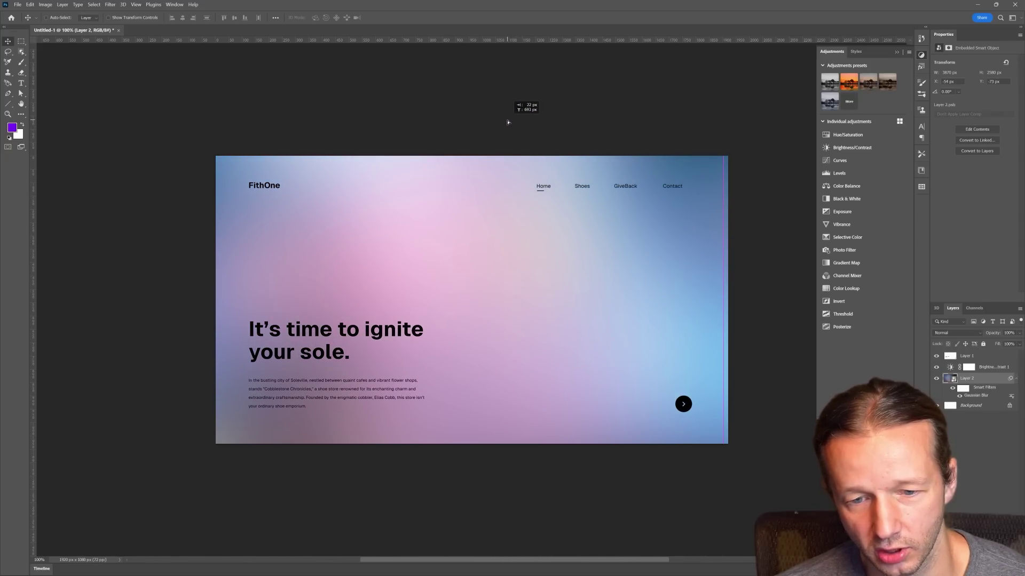
drag(511, 130, 513, 131)
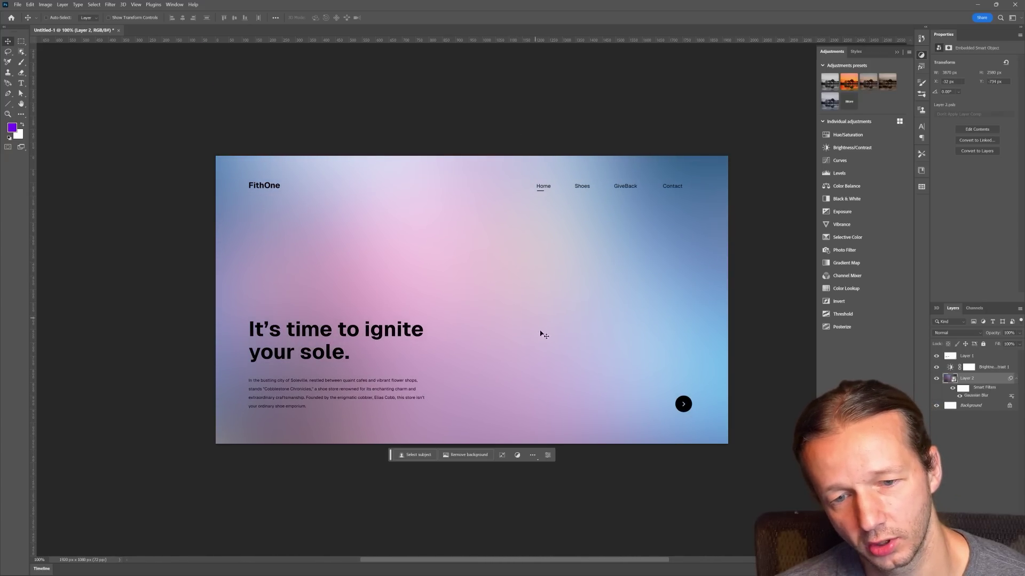
mouse_move(540, 334)
mouse_down()
mouse_move(514, 273)
mouse_move(677, 283)
mouse_up()
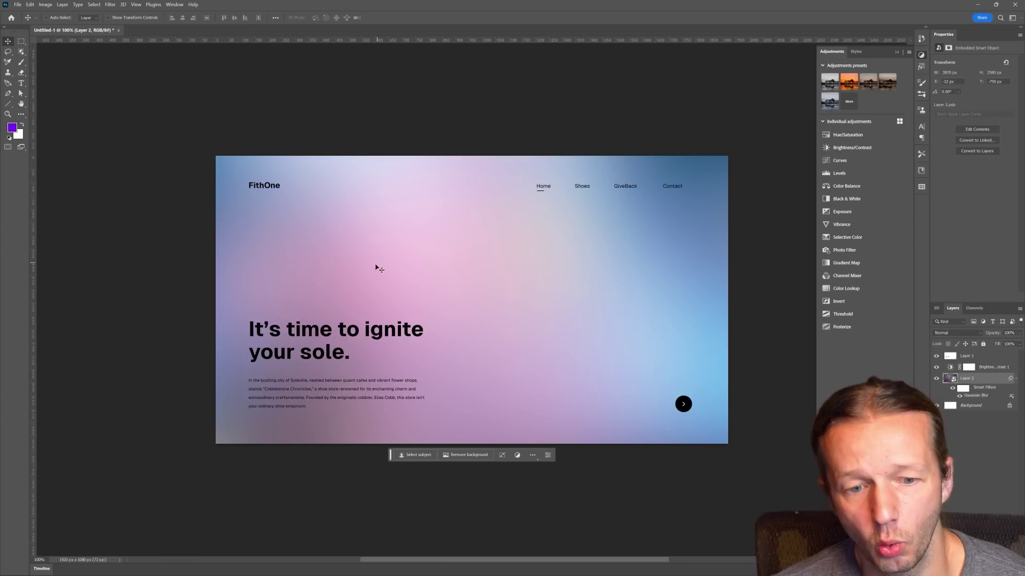
- Copy the pastel gradient from Photoshop and duplicate Slide 16:9 - 11 into Slide 16:9 - 12
click(936, 355)
key(ctrl+a)
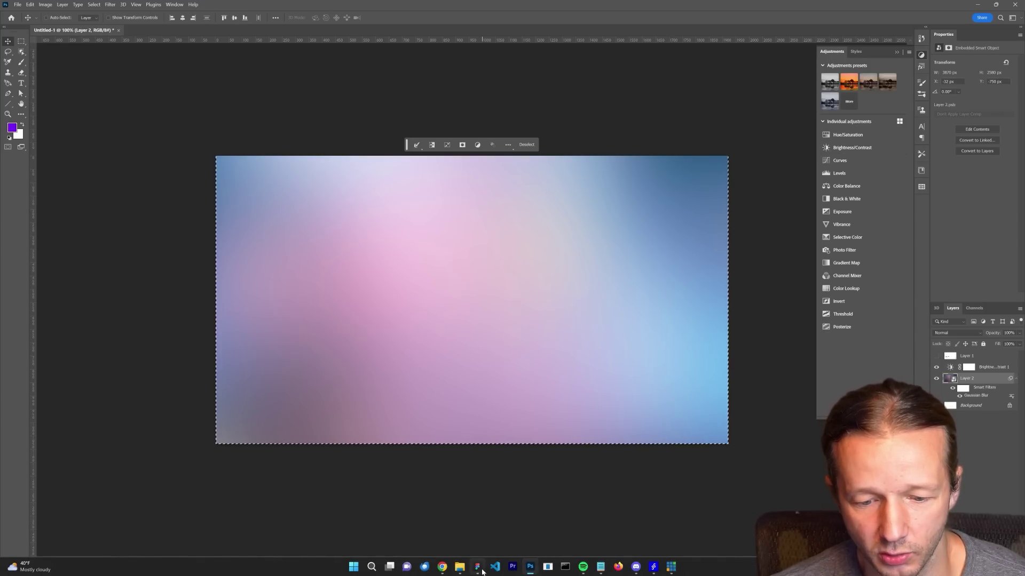
click(478, 565)
scroll(564, 378, down, 2)
click(563, 379)
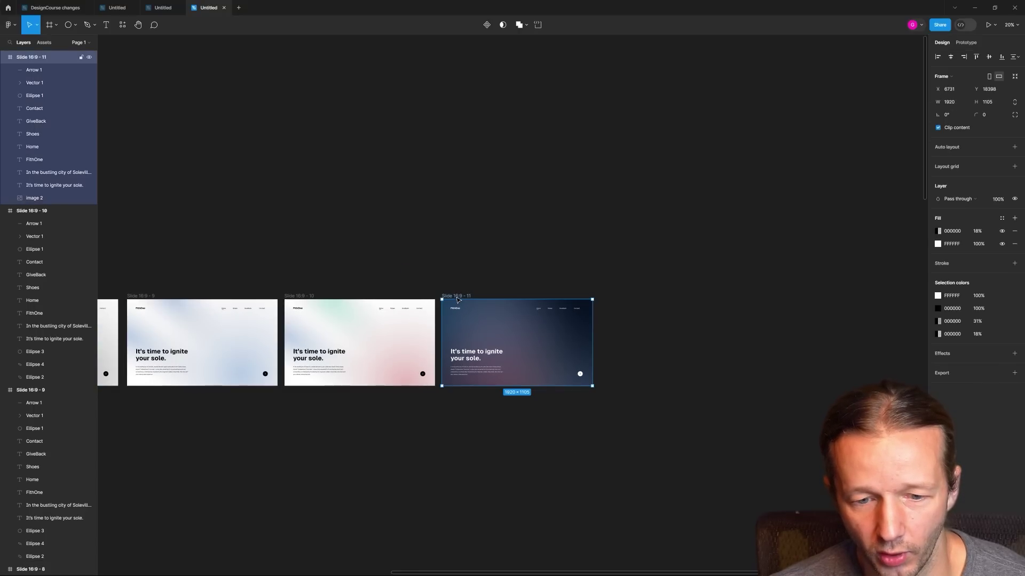
key(ctrl+d)
click(558, 265)
scroll(559, 266, up, 5)
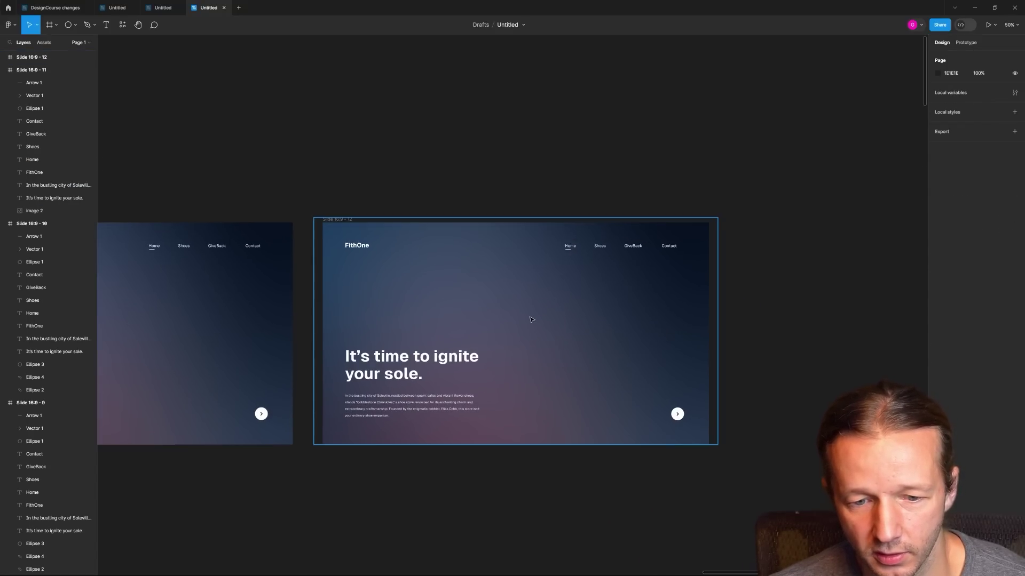
- Paste the pastel pink-blue gradient into Slide 16:9 - 12's background image
click(557, 318)
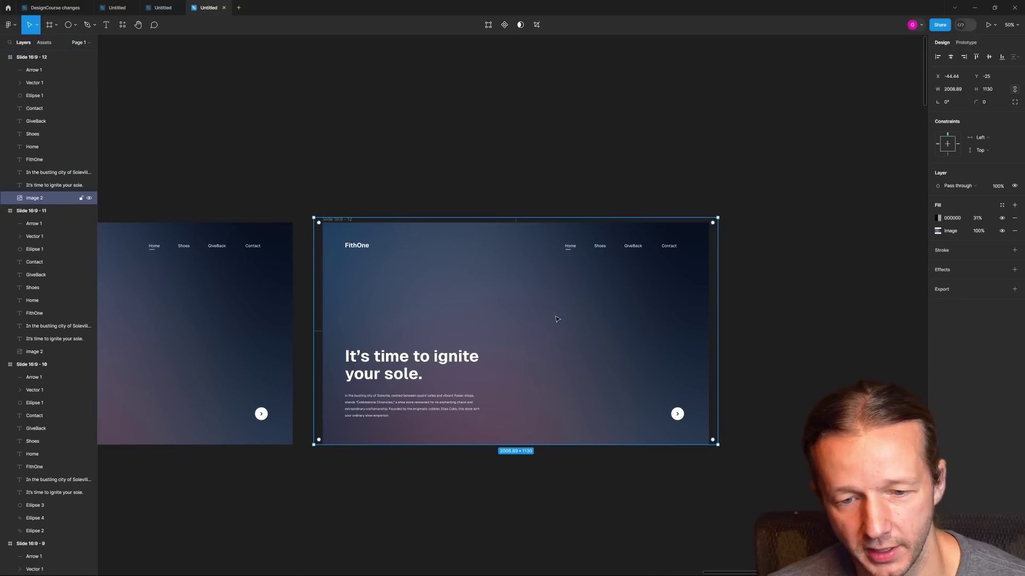
key(ctrl+v)
click(736, 326)
- Recolour Slide 16:9 - 12's white foreground text to black, then return to Photoshop
drag(349, 192, 724, 448)
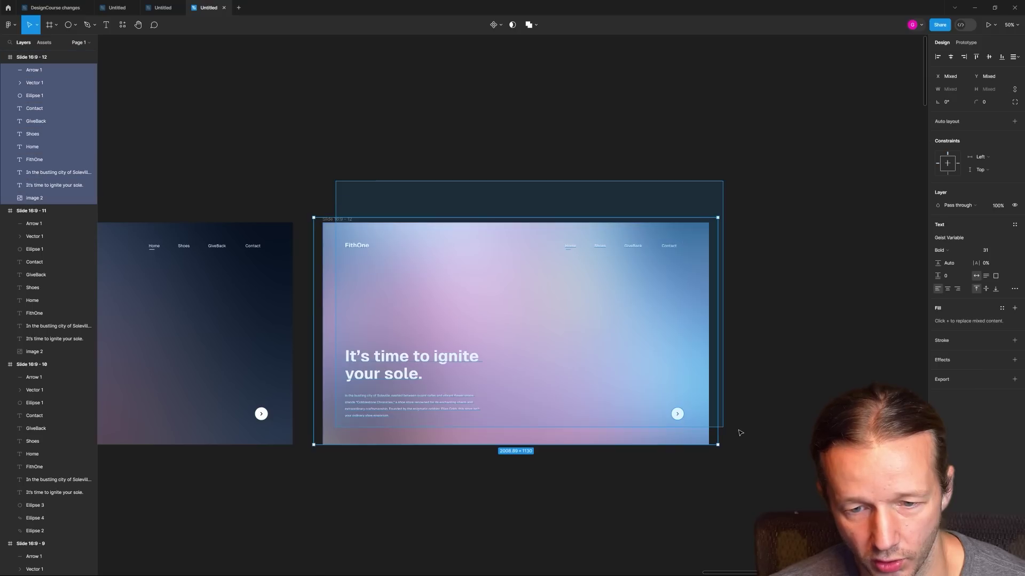
shift+click(703, 393)
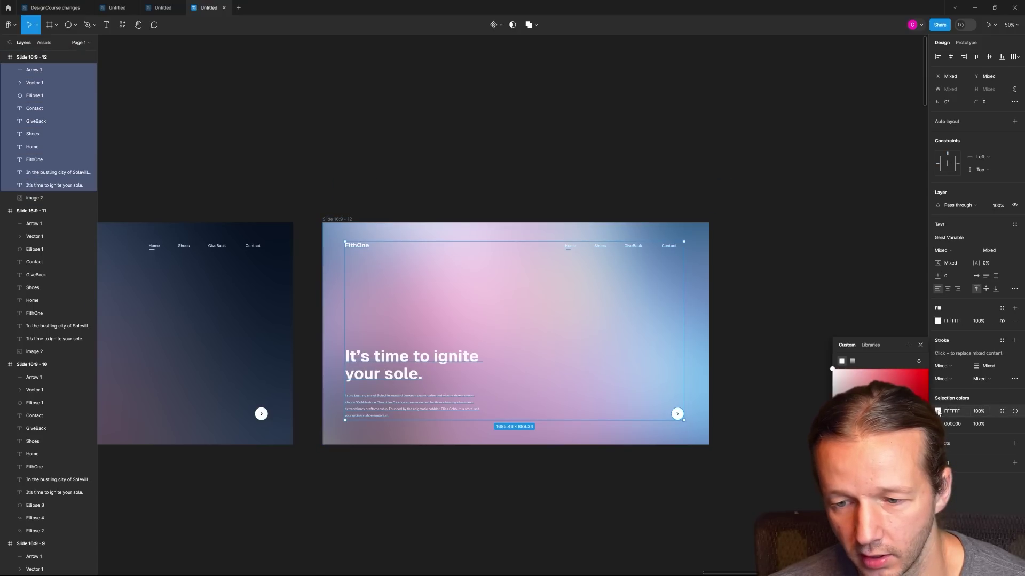
click(938, 411)
drag(880, 376, 849, 464)
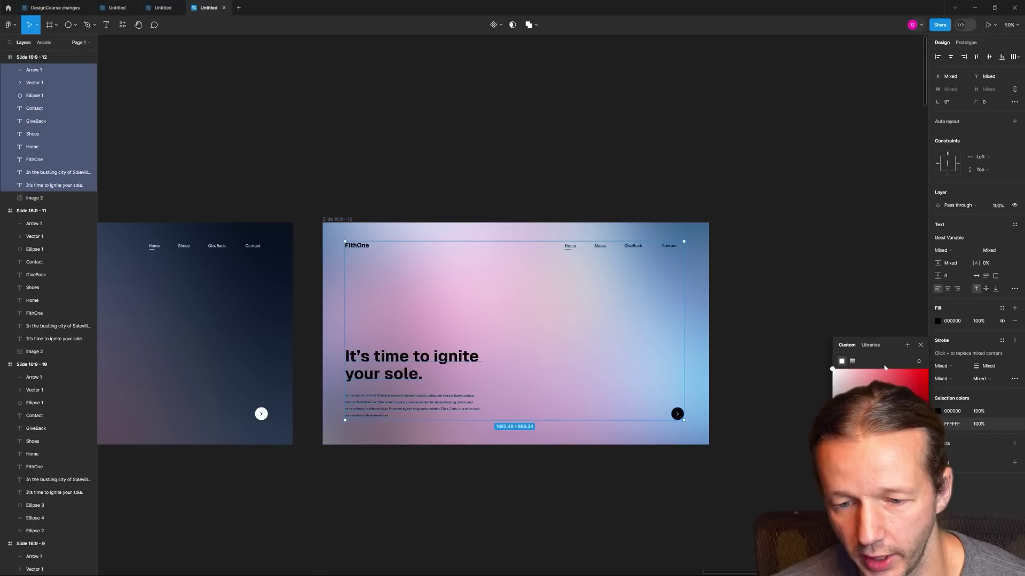
click(780, 284)
ctrl+scroll(484, 339, up, 2)
ctrl+scroll(484, 340, up, 2)
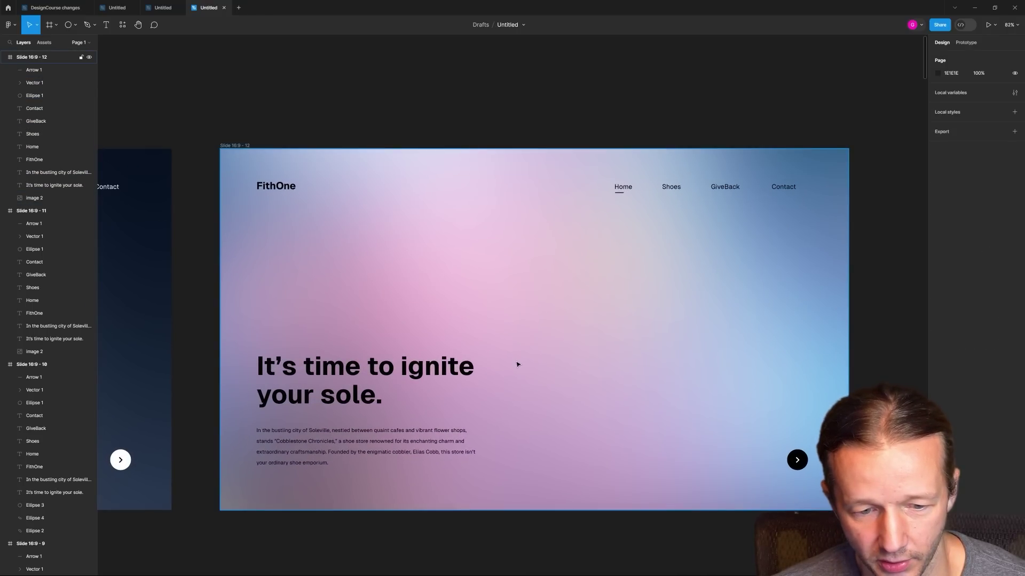
ctrl+scroll(517, 361, down, 5)
ctrl+scroll(513, 400, down, 3)
scroll(809, 427, left, 5)
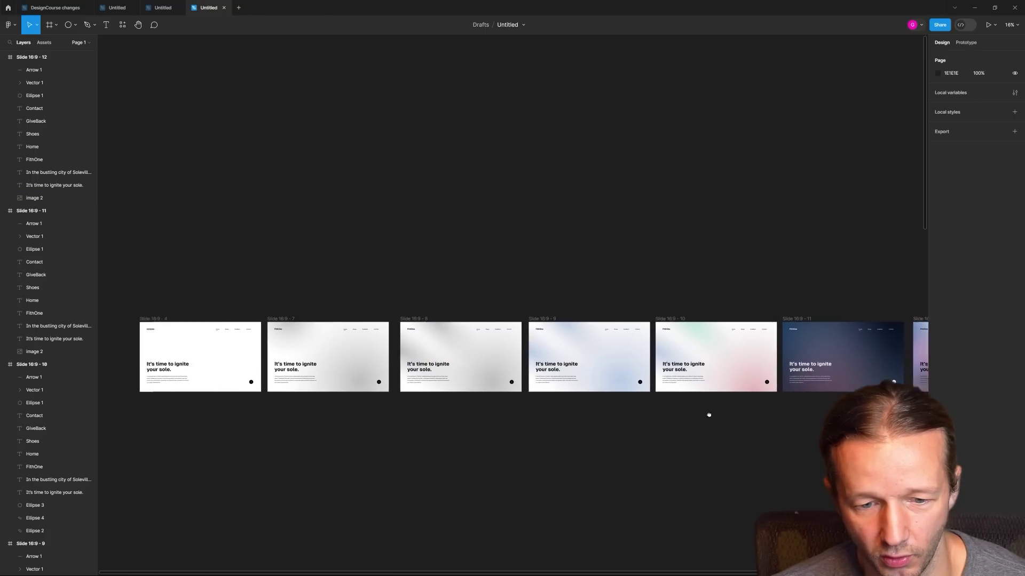
scroll(688, 414, left, 3)
scroll(232, 390, right, 5)
ctrl+scroll(631, 350, up, 3)
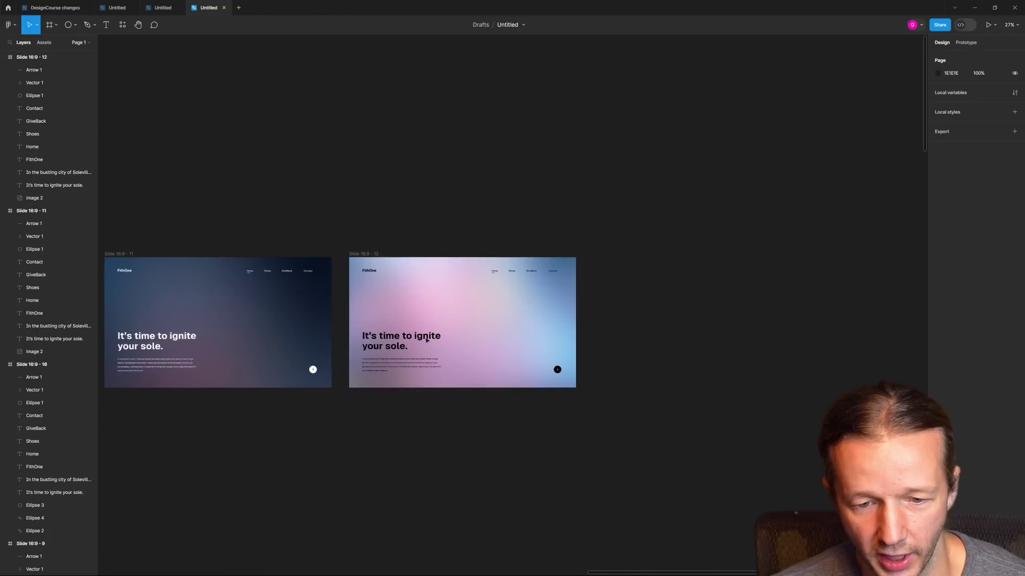
ctrl+scroll(520, 345, up, 3)
ctrl+scroll(476, 344, up, 2)
mouse_move(477, 573)
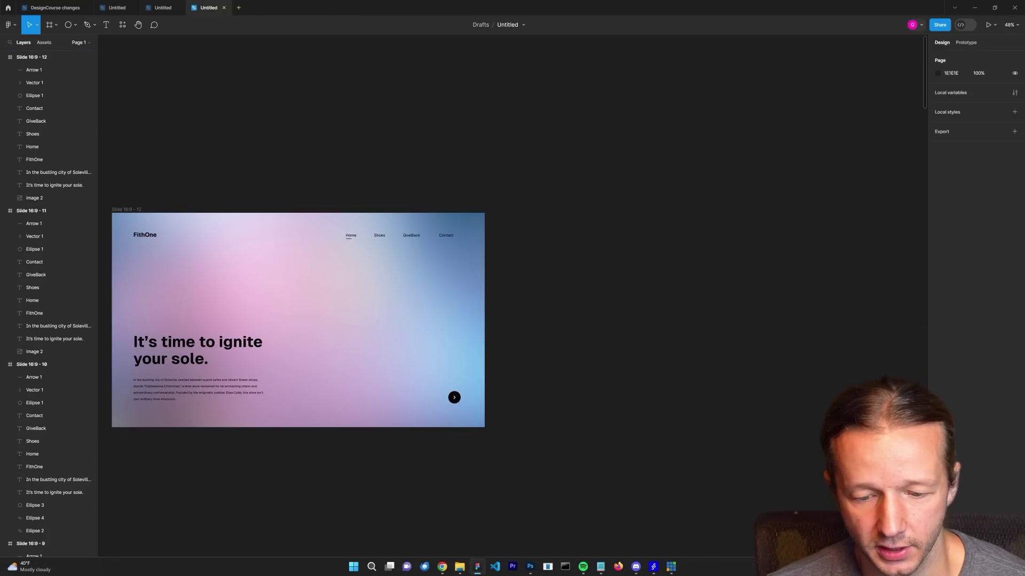
click(531, 567)
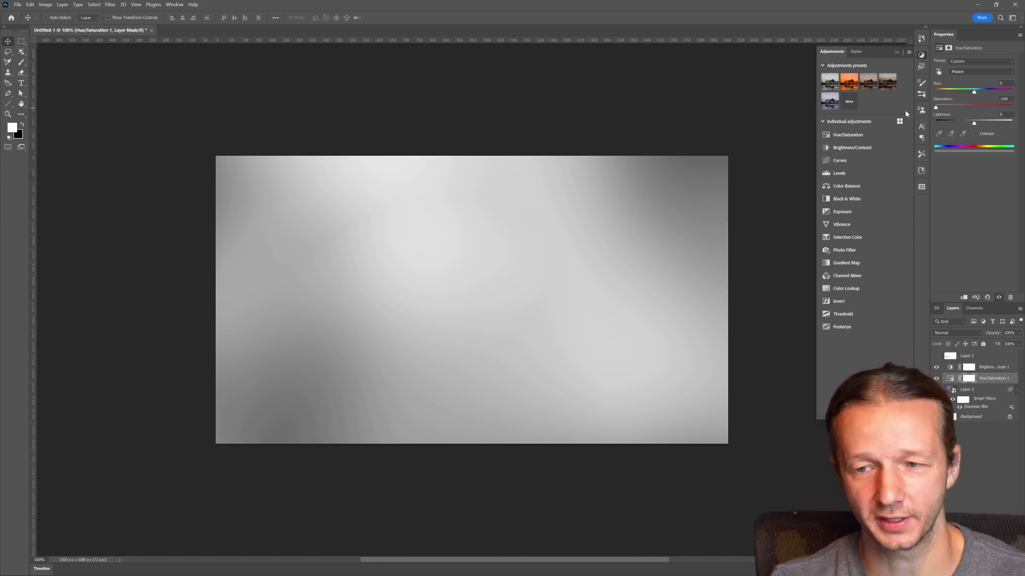
- Drag the Hue/Saturation and Lightness sliders to shift the grey gradient into green-lavender tones
mouse_move(935, 106)
mouse_down()
mouse_move(1011, 108)
mouse_move(952, 97)
mouse_move(998, 92)
mouse_move(964, 95)
mouse_up()
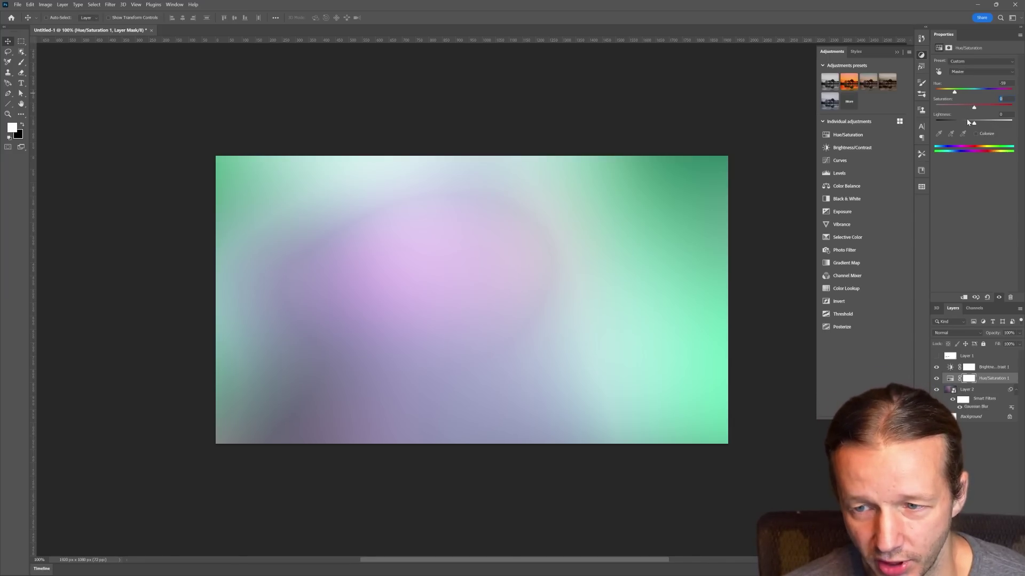
mouse_move(974, 125)
mouse_down()
mouse_move(959, 125)
mouse_move(975, 124)
mouse_up()
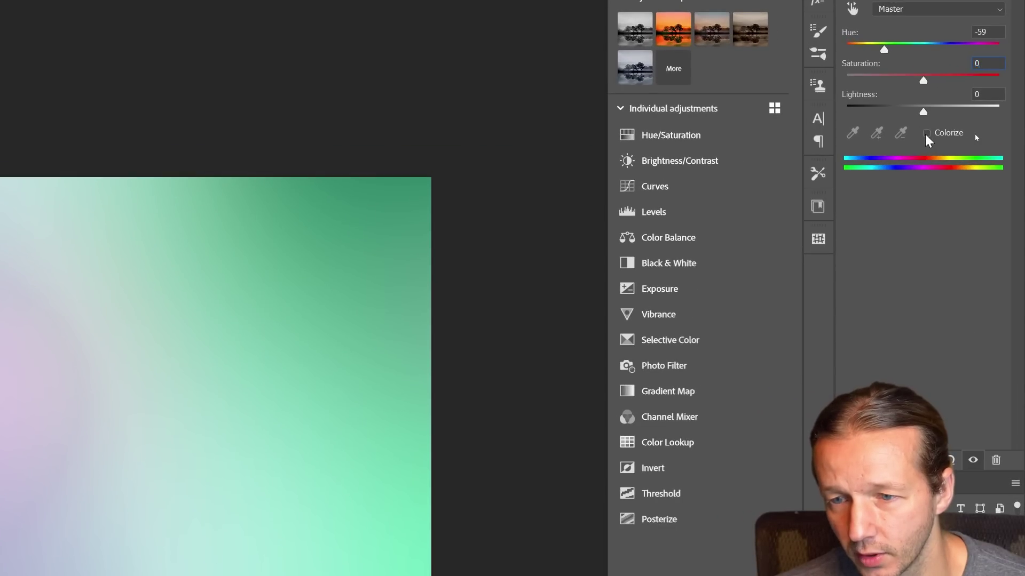
- Colorize the gradient, cycle the tint through teal, pink and beige, then hide the Hue/Saturation layer
click(926, 134)
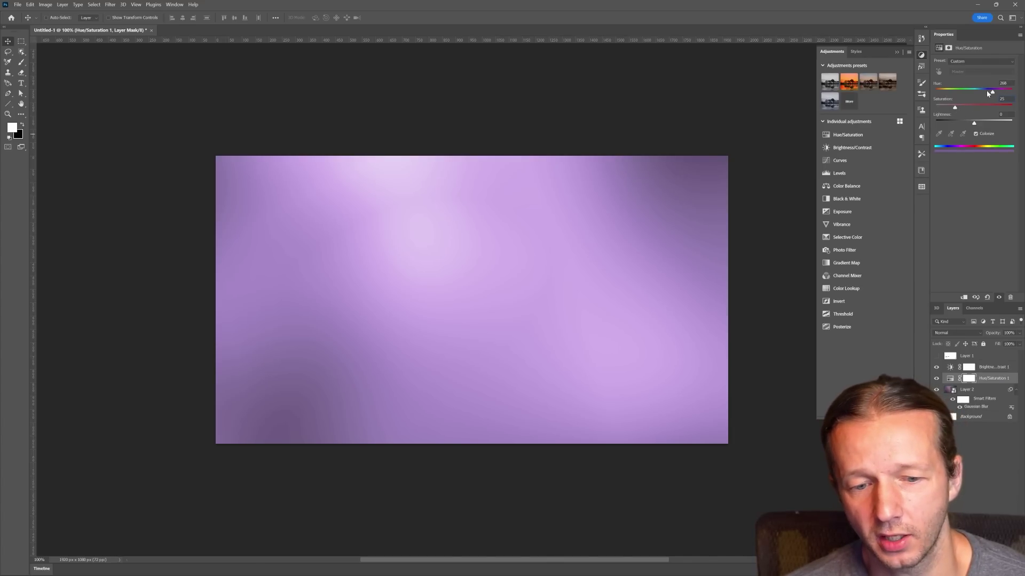
drag(987, 91, 973, 92)
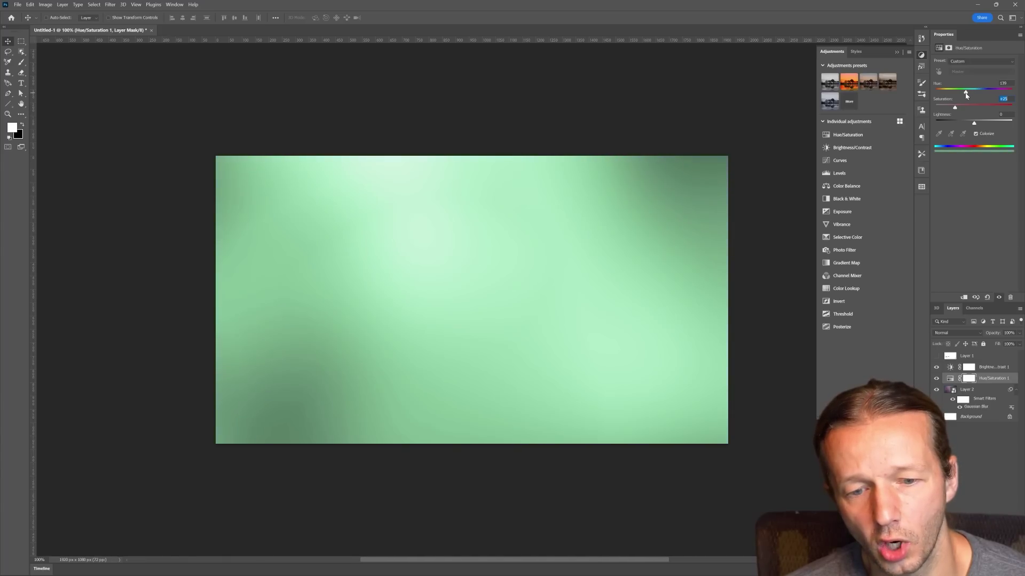
mouse_move(947, 93)
mouse_down()
mouse_move(937, 92)
mouse_move(990, 93)
mouse_move(975, 94)
mouse_up()
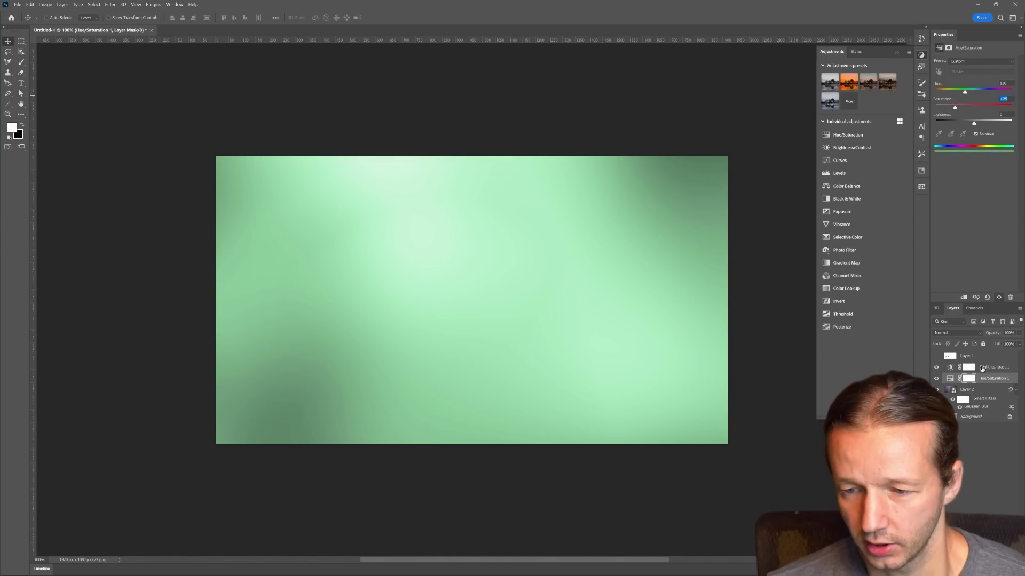
mouse_move(963, 95)
mouse_down()
mouse_move(945, 94)
mouse_move(976, 94)
mouse_up()
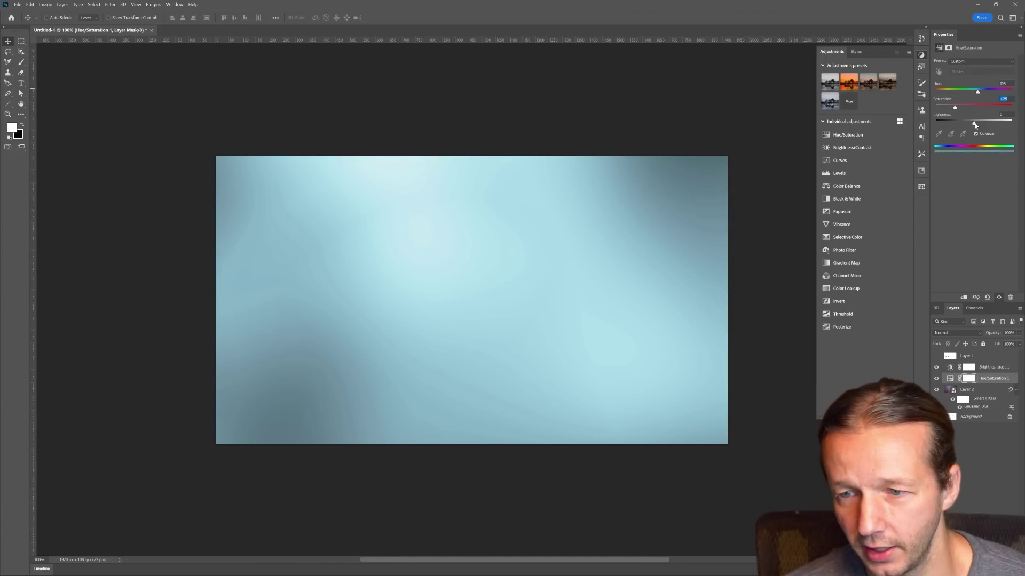
click(936, 379)
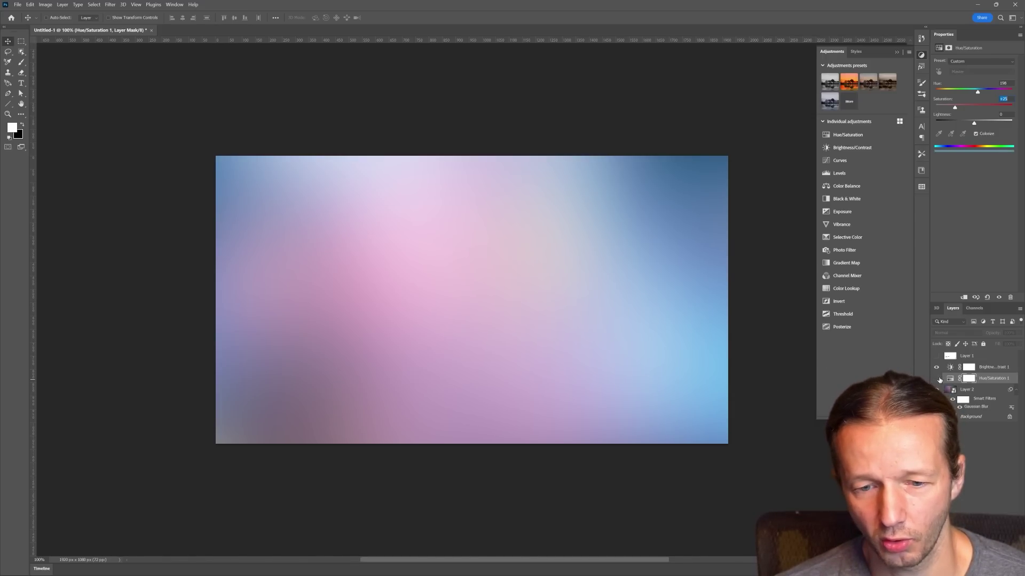
- Add Noise to the Brightness/Contrast 1 layer, lowering the amount to a subtle 16%
click(987, 369)
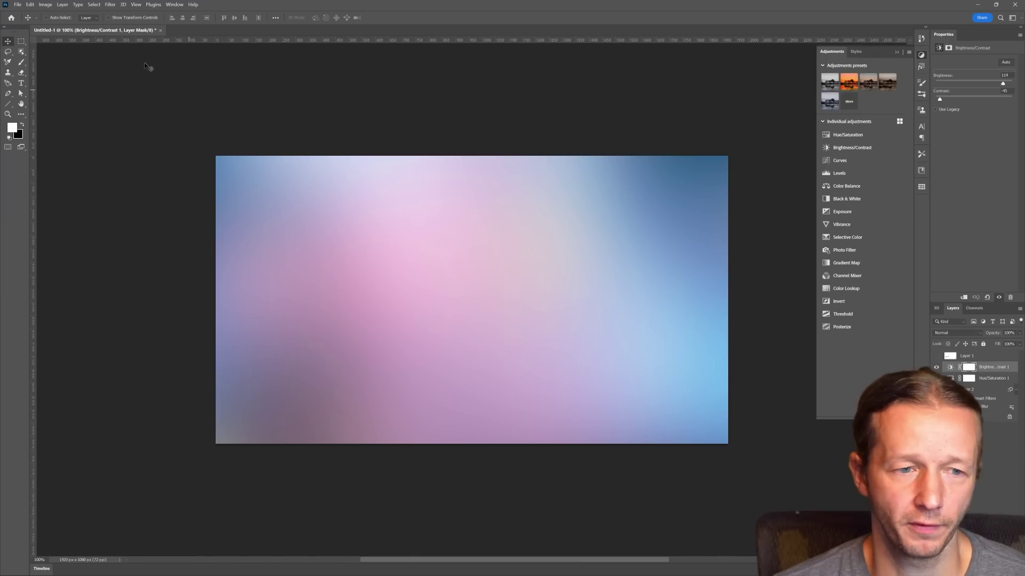
click(111, 6)
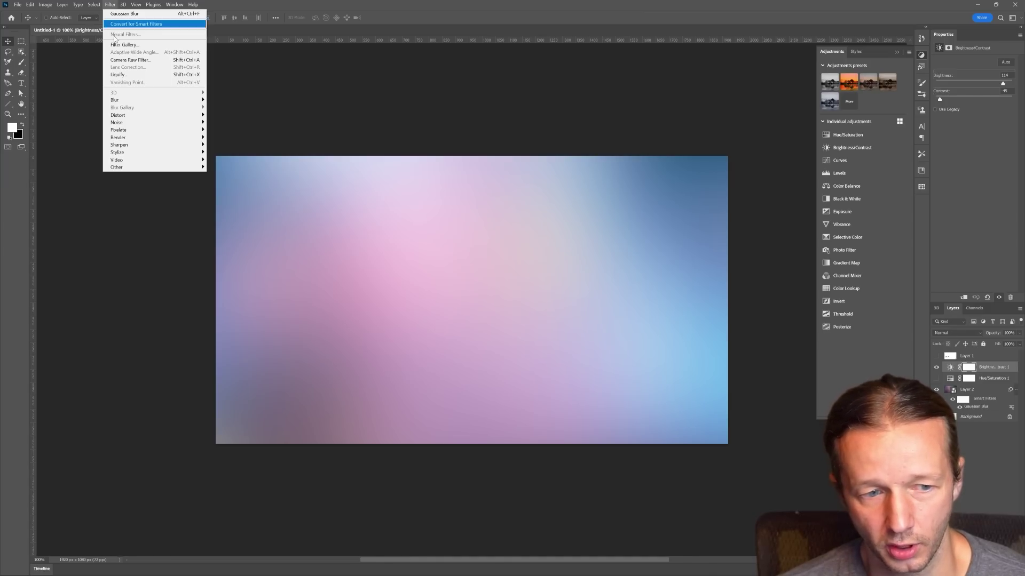
mouse_move(160, 121)
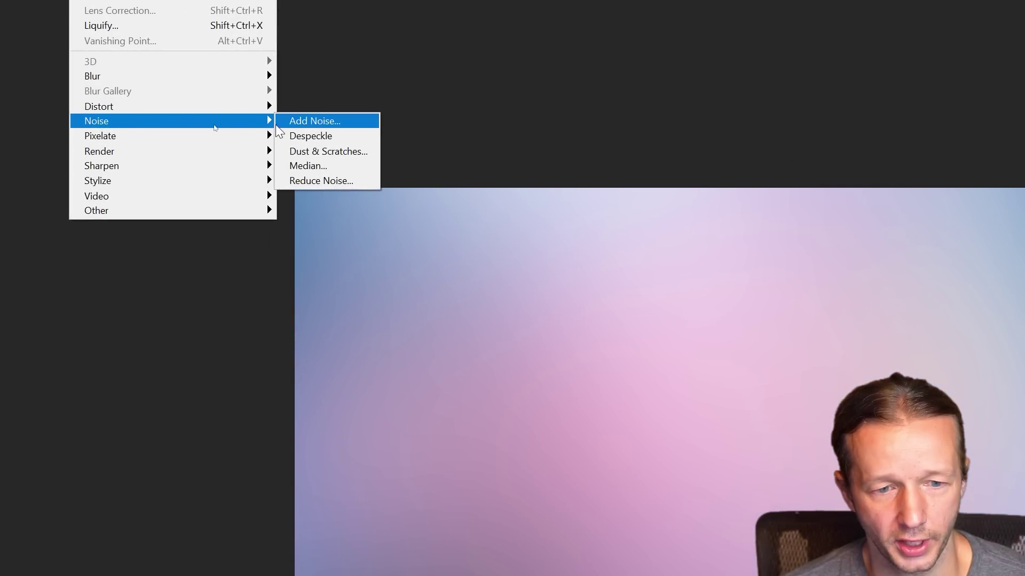
click(325, 125)
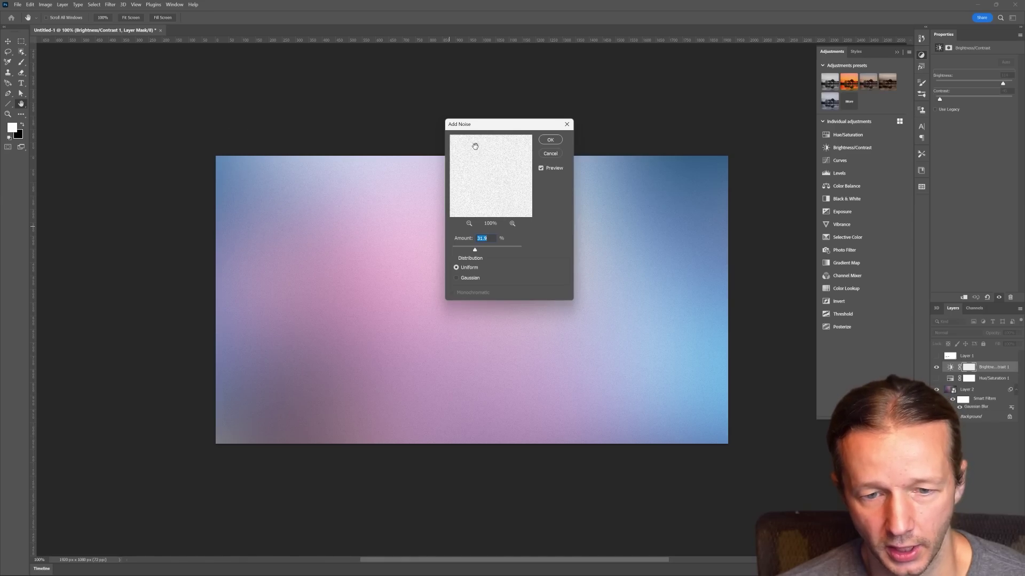
drag(480, 128, 725, 113)
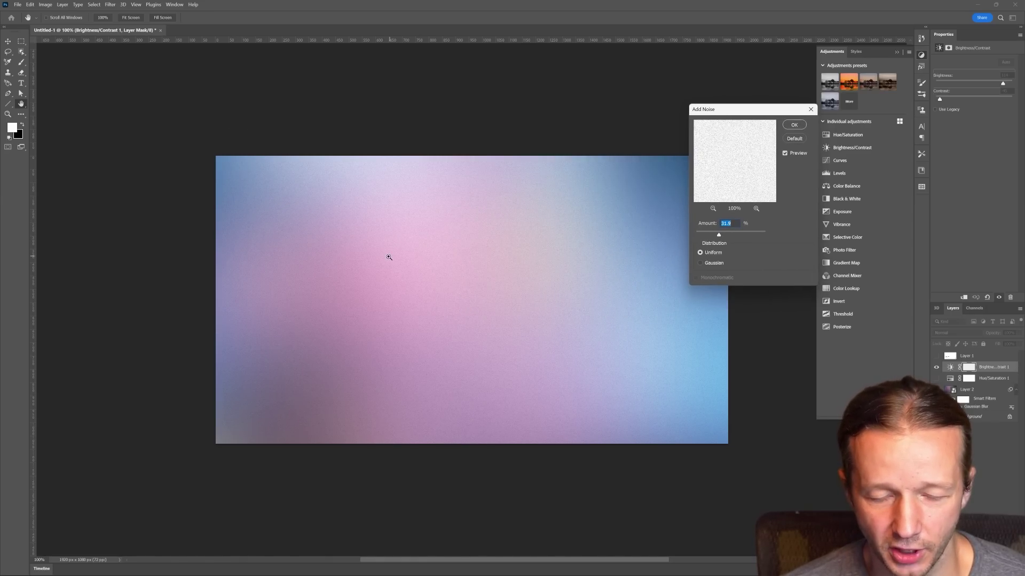
key(alt)
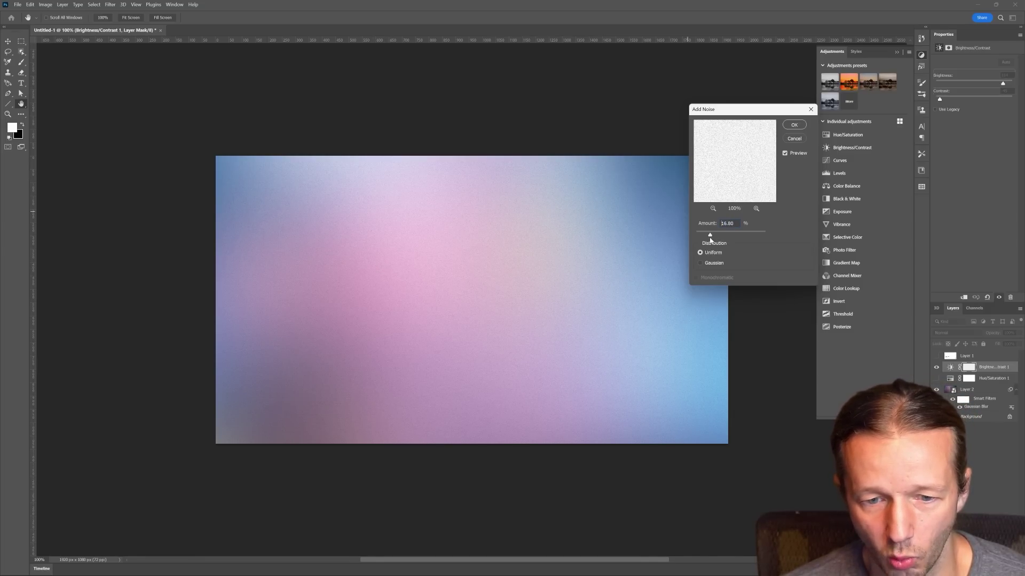
drag(710, 238, 711, 239)
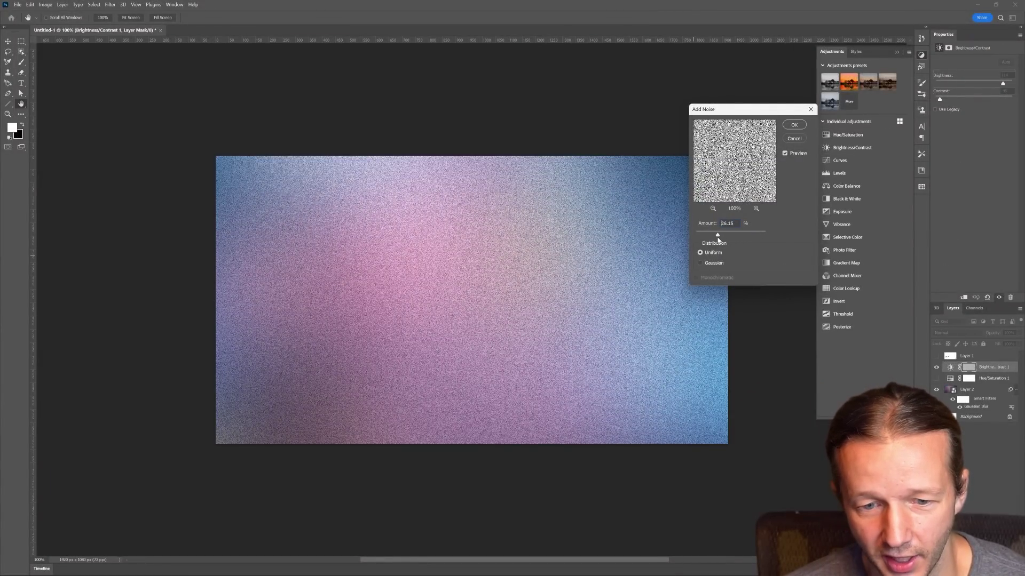
drag(718, 238, 717, 239)
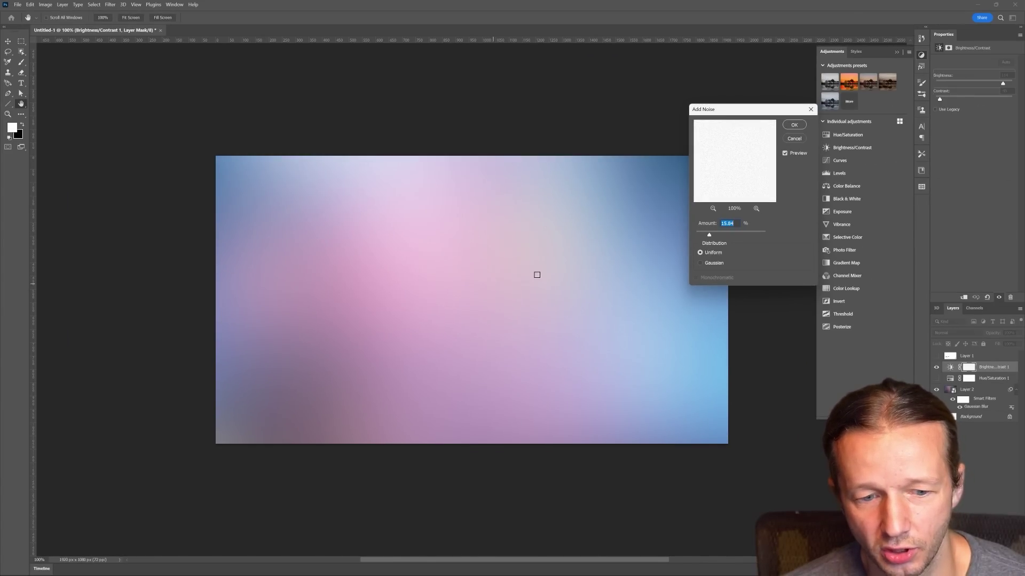
- Apply the noise, select the whole canvas and bring up Save for Web
click(791, 126)
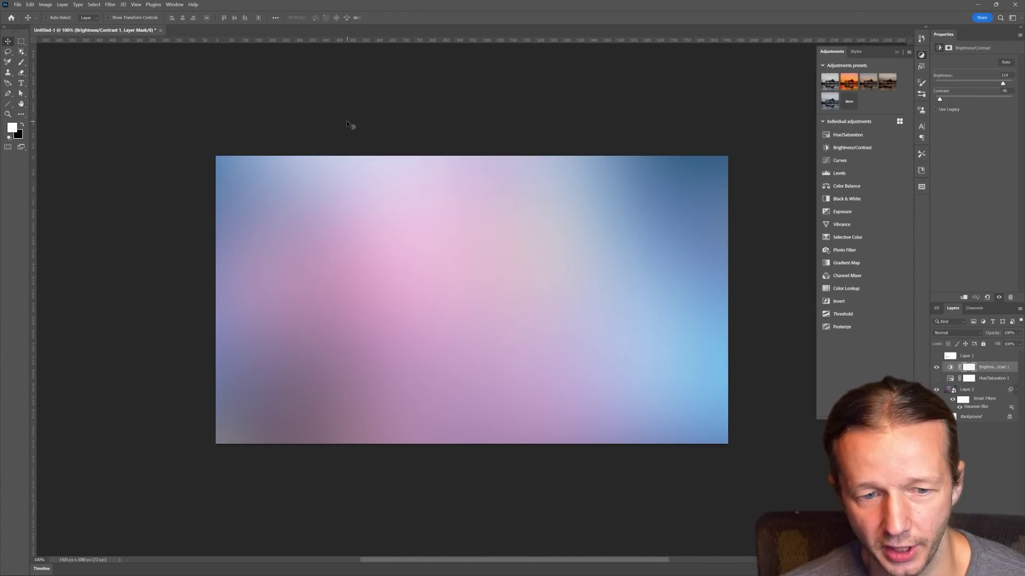
key(ctrl+a)
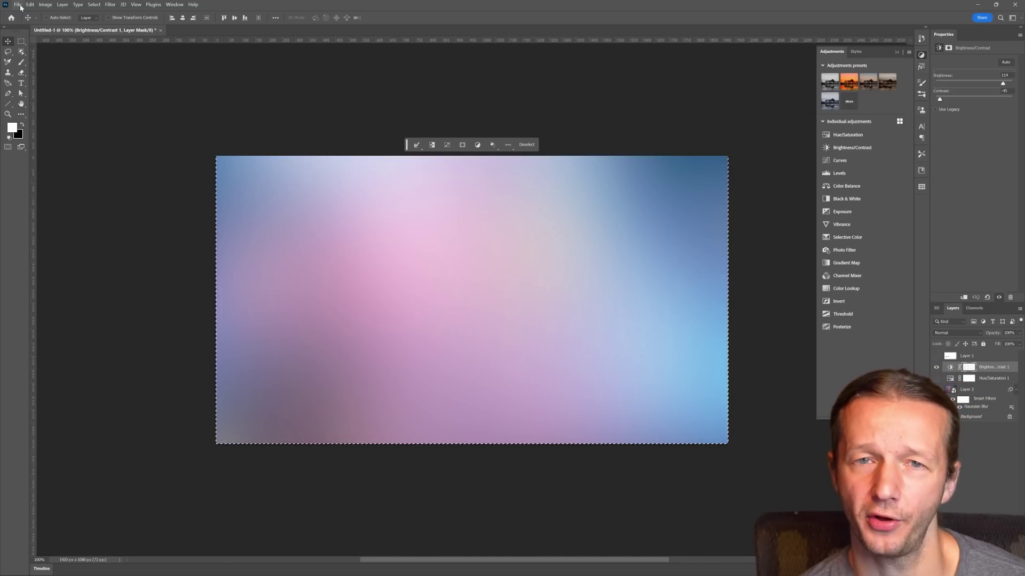
click(22, 39)
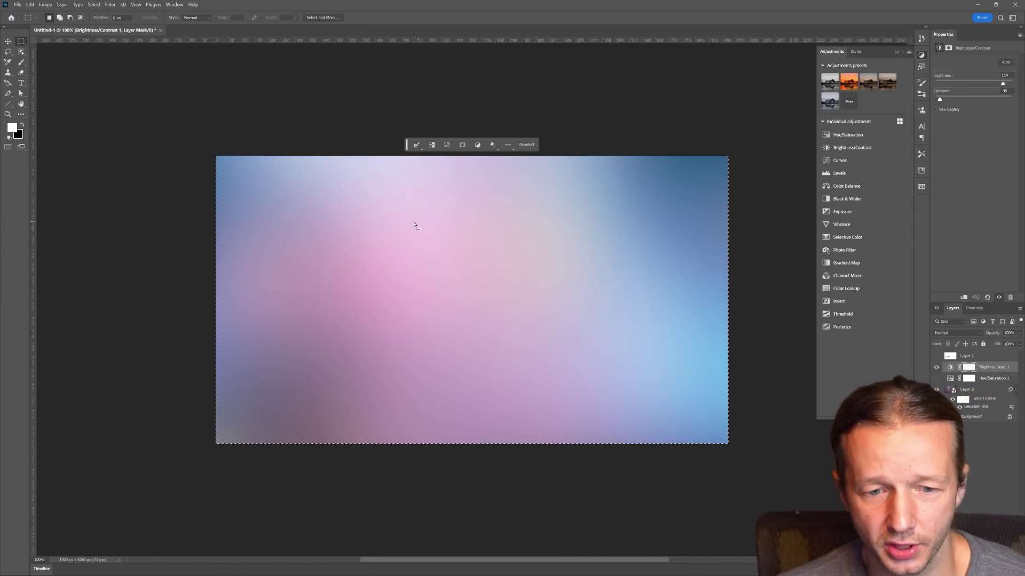
key(ctrl+alt+shift+s)
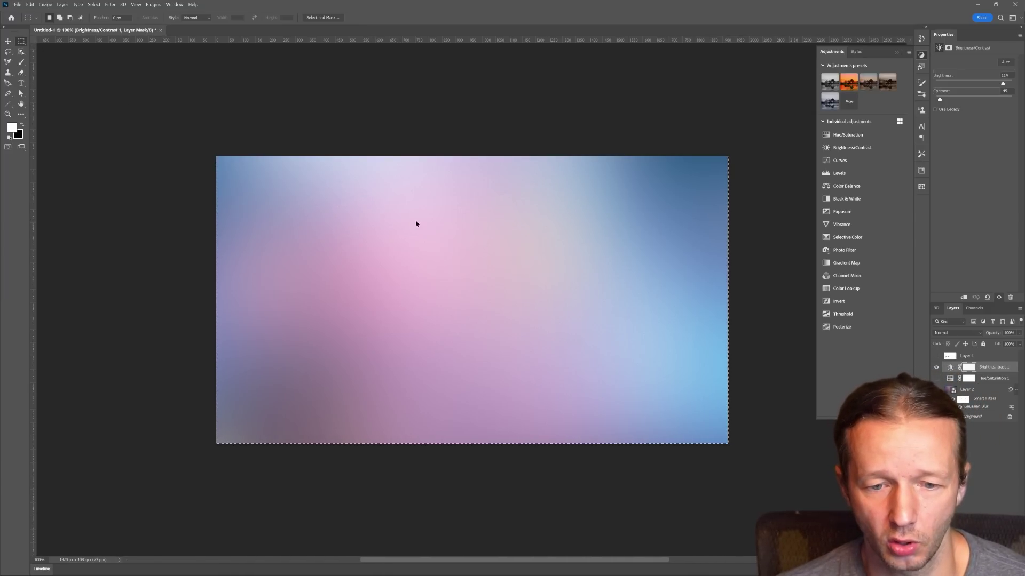
- Check the export quality presets and lower the JPEG quality to 22 for a ~34K file
drag(486, 152, 545, 113)
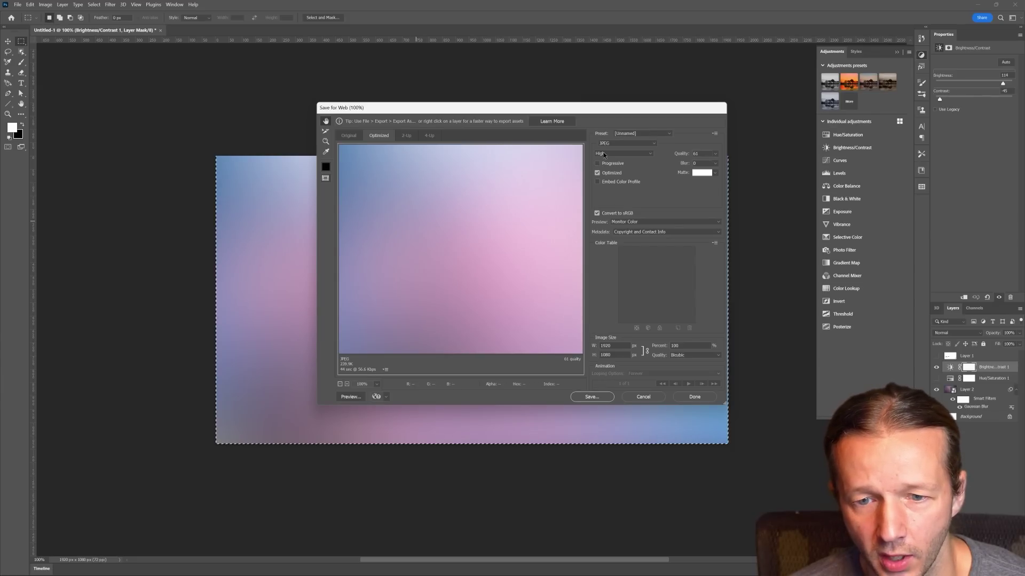
click(603, 154)
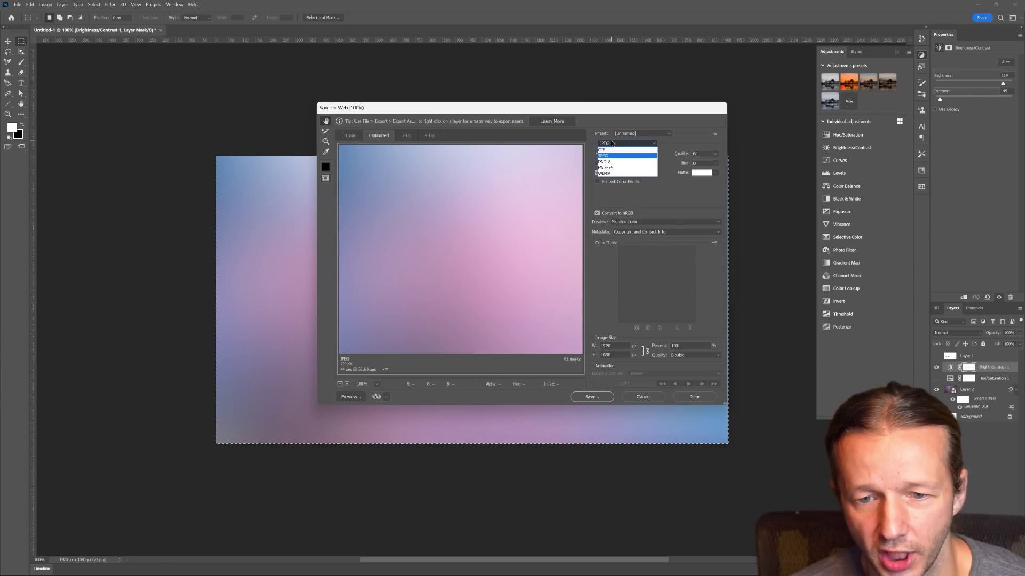
click(613, 161)
click(716, 155)
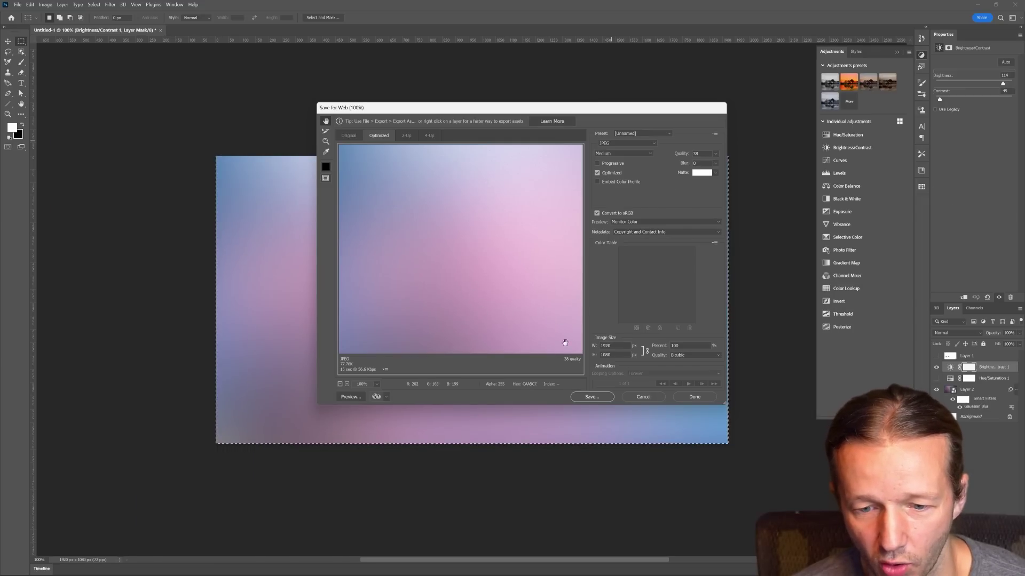
click(714, 154)
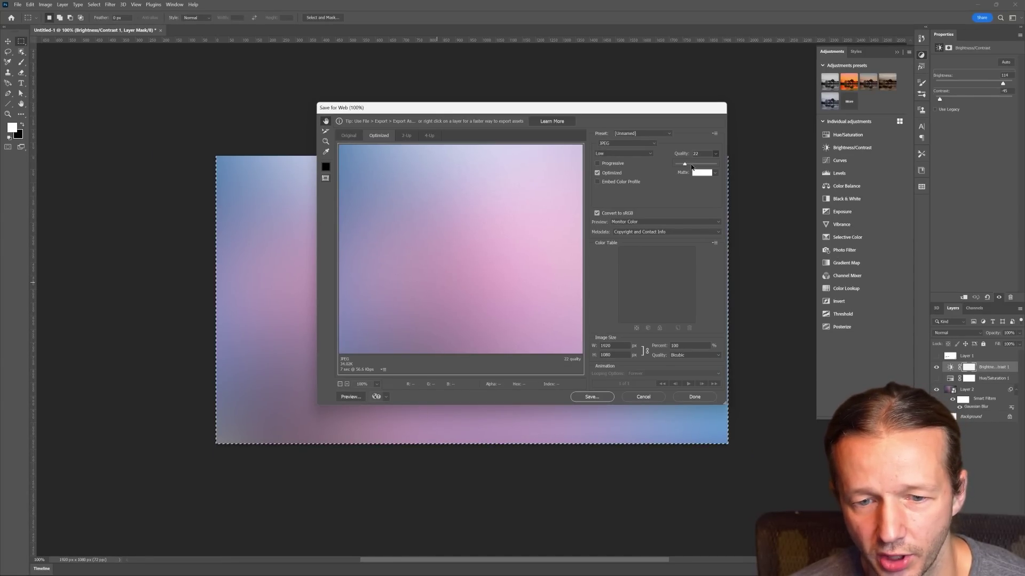
- Cancel Save for Web, return to Figma and duplicate the pink-blue slide as Slide 16:9 - 13
click(636, 396)
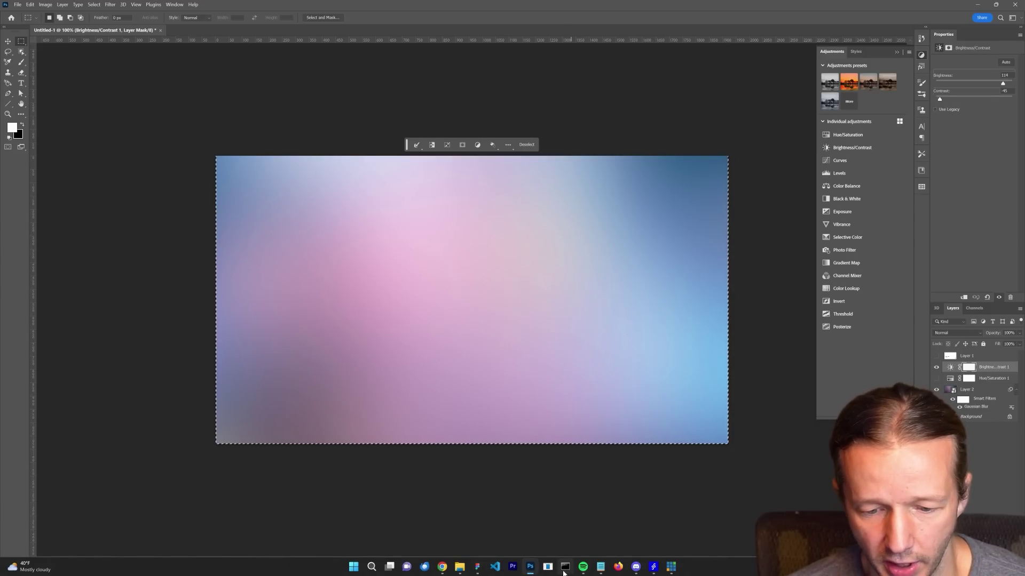
click(477, 565)
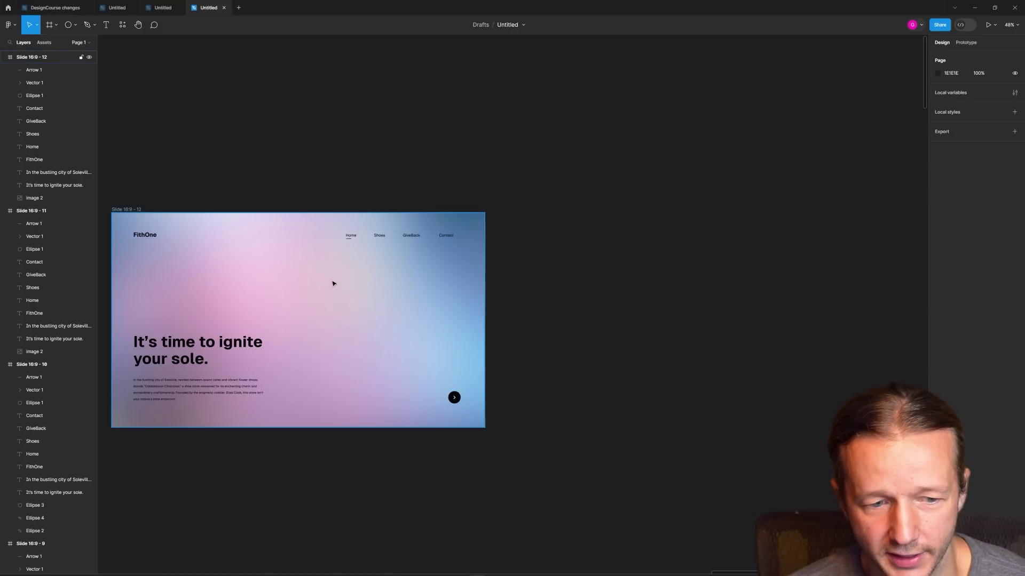
scroll(251, 208, down, 3)
scroll(373, 225, left, 3)
scroll(319, 221, up, 5)
scroll(318, 221, down, 3)
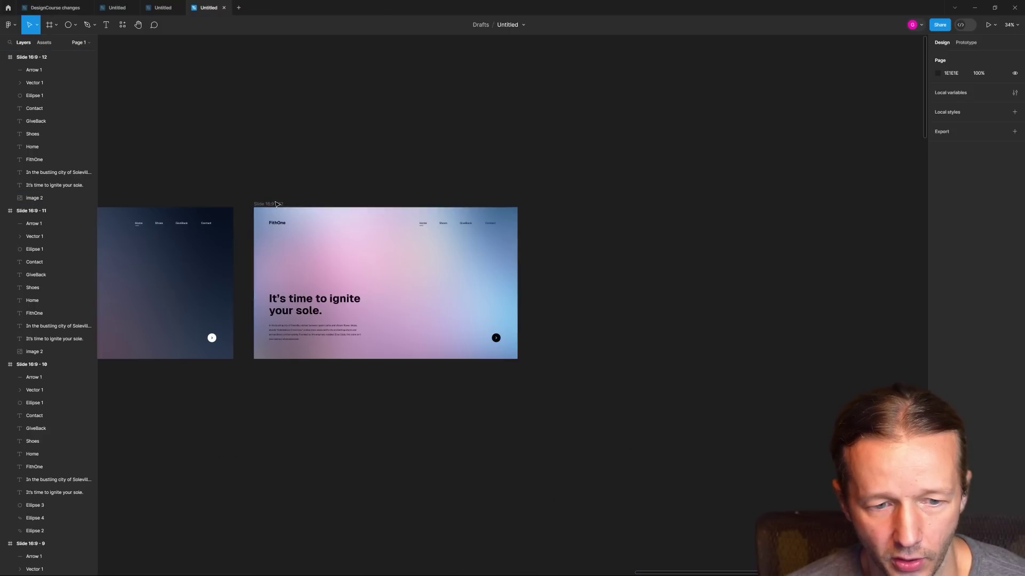
key(ctrl+d)
click(708, 261)
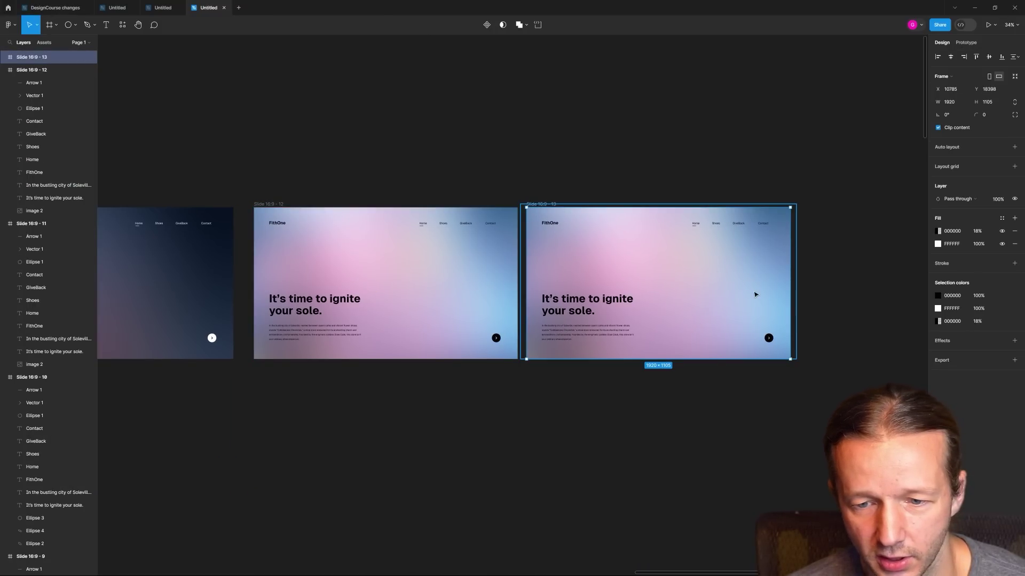
key(shift+2)
click(608, 261)
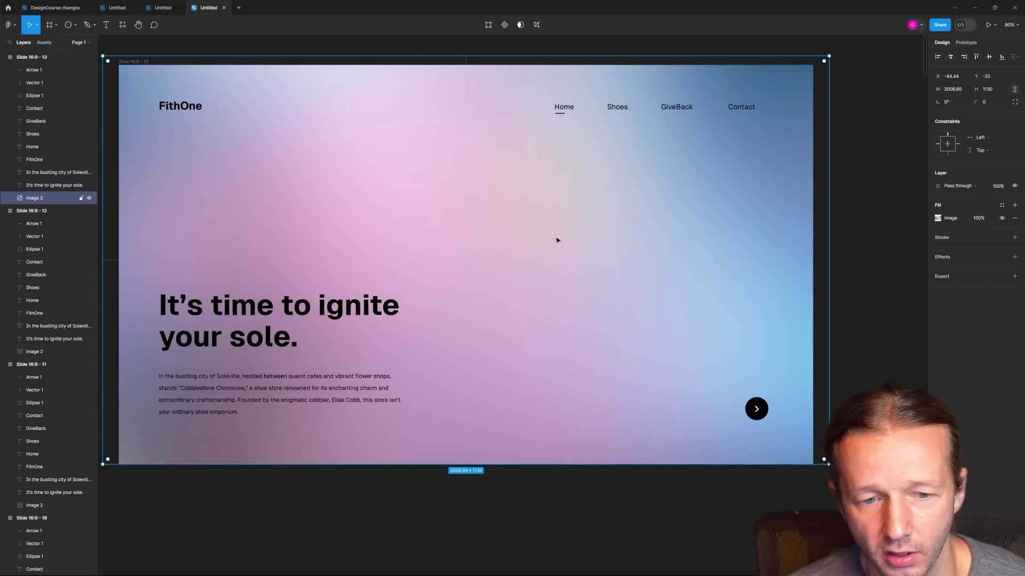
click(846, 265)
scroll(724, 304, left, 2)
scroll(724, 304, up, 2)
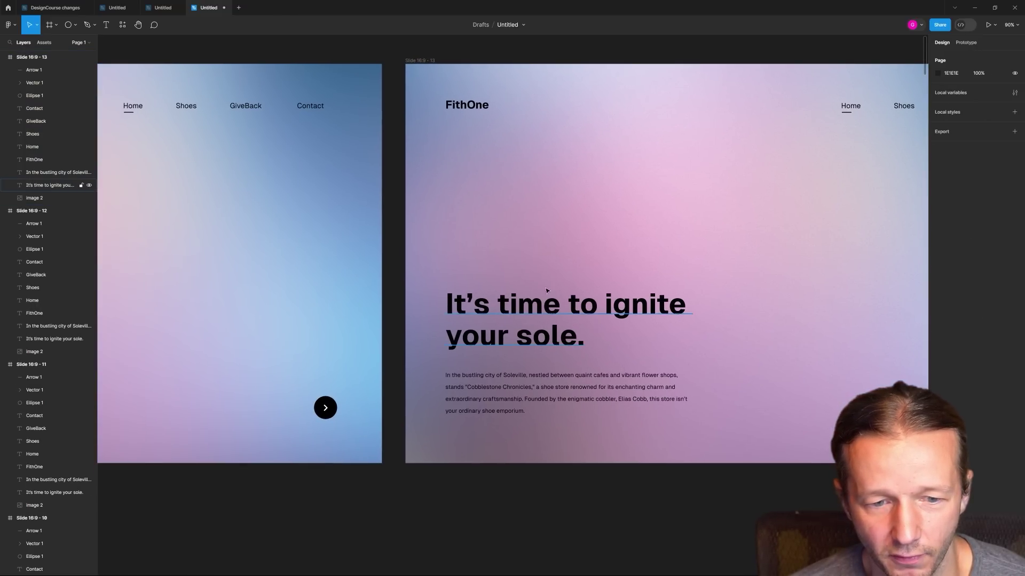
scroll(587, 251, down, 3)
scroll(280, 256, up, 2)
scroll(280, 256, up, 2)
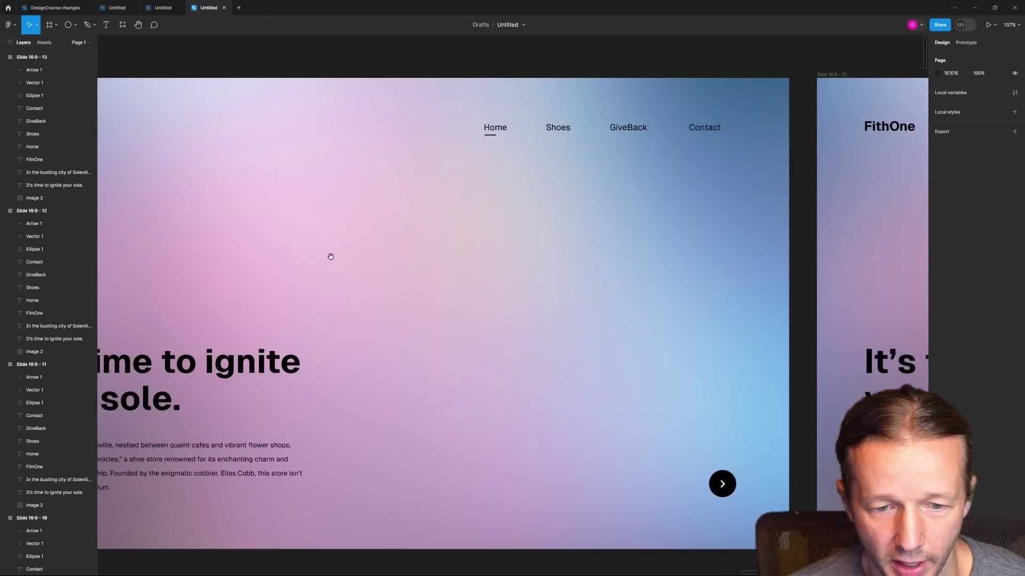
scroll(419, 274, up, 2)
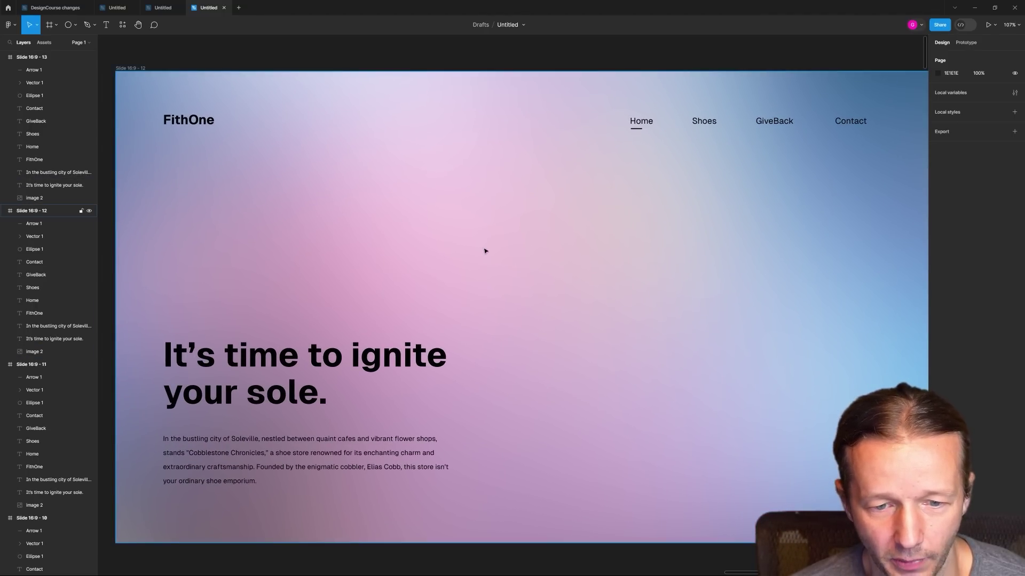
scroll(731, 297, left, 5)
scroll(491, 270, right, 5)
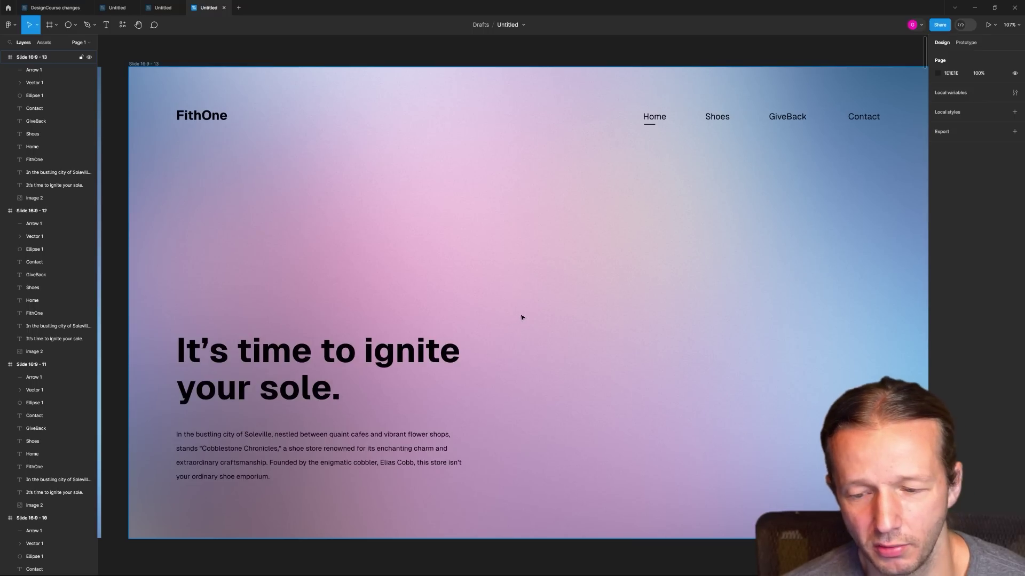
scroll(522, 318, down, 1)
scroll(529, 316, down, 1)
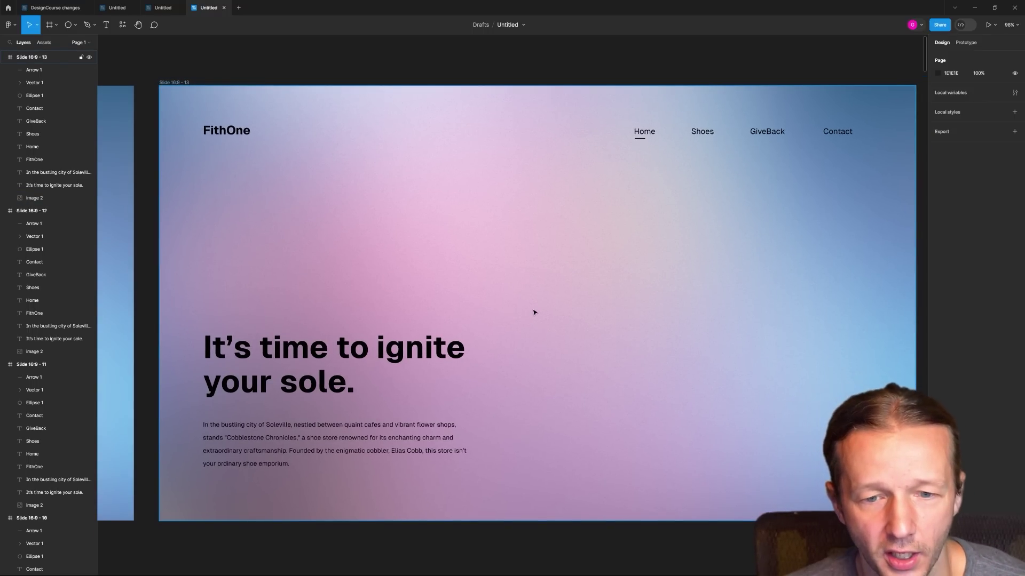
scroll(462, 95, down, 1)
scroll(463, 96, down, 5)
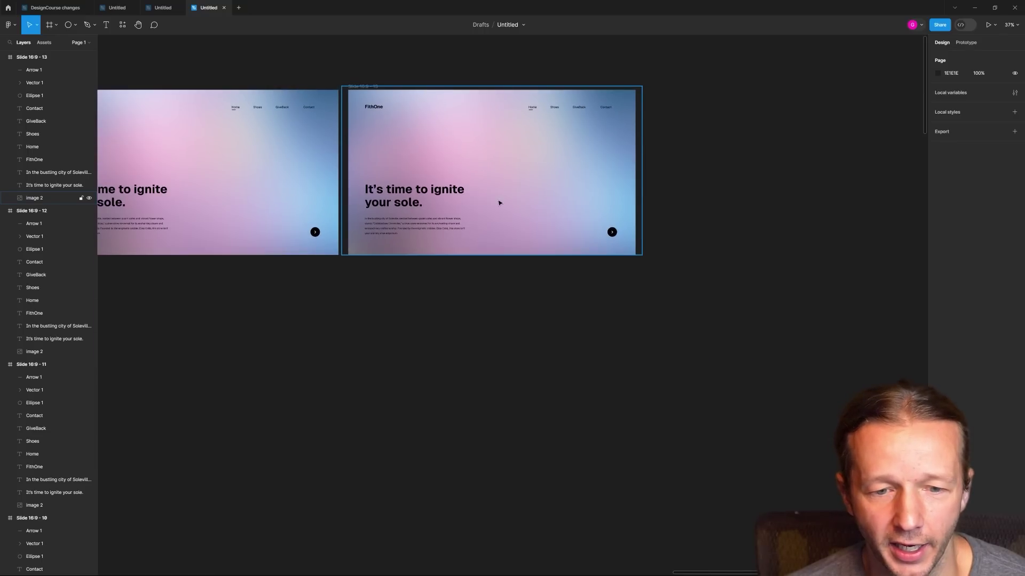
scroll(498, 201, down, 2)
scroll(695, 305, left, 5)
scroll(609, 251, left, 5)
scroll(381, 236, left, 5)
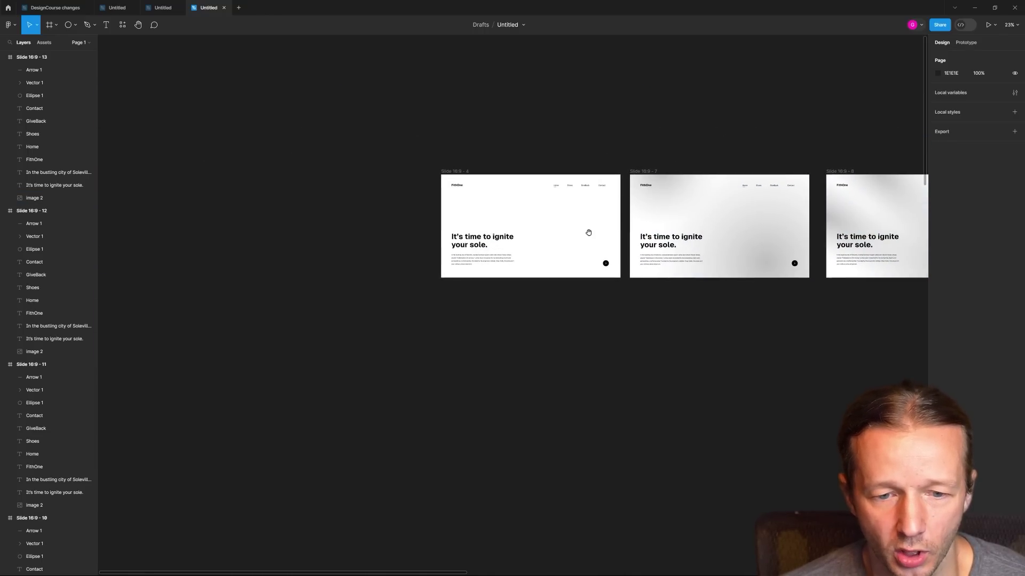
scroll(588, 232, up, 3)
scroll(547, 200, up, 2)
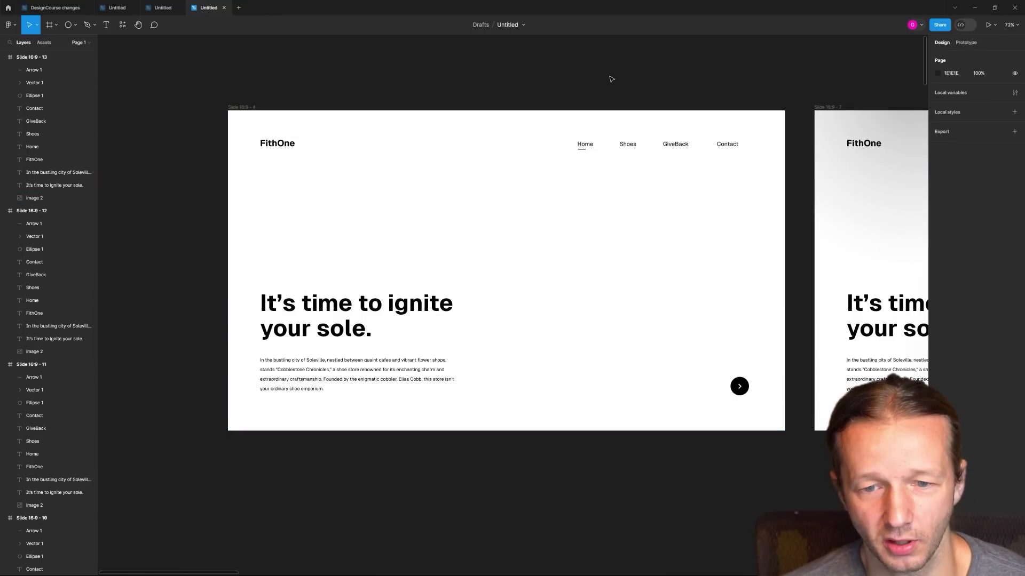
- Inspect the blurred gradient ellipses on the two grey slides, selecting and deselecting them
drag(594, 84, 560, 113)
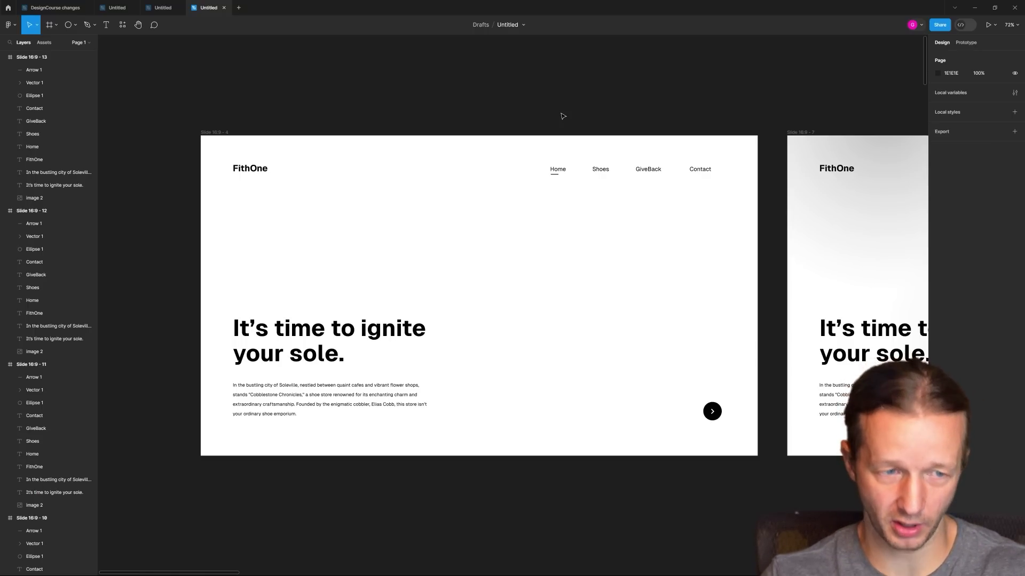
scroll(629, 100, right, 1)
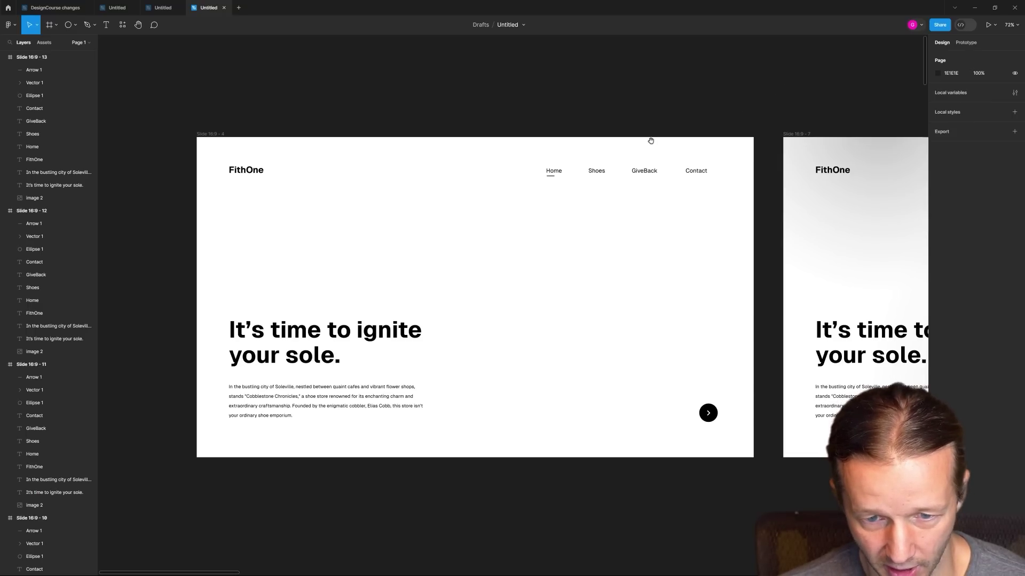
scroll(226, 115, right, 10)
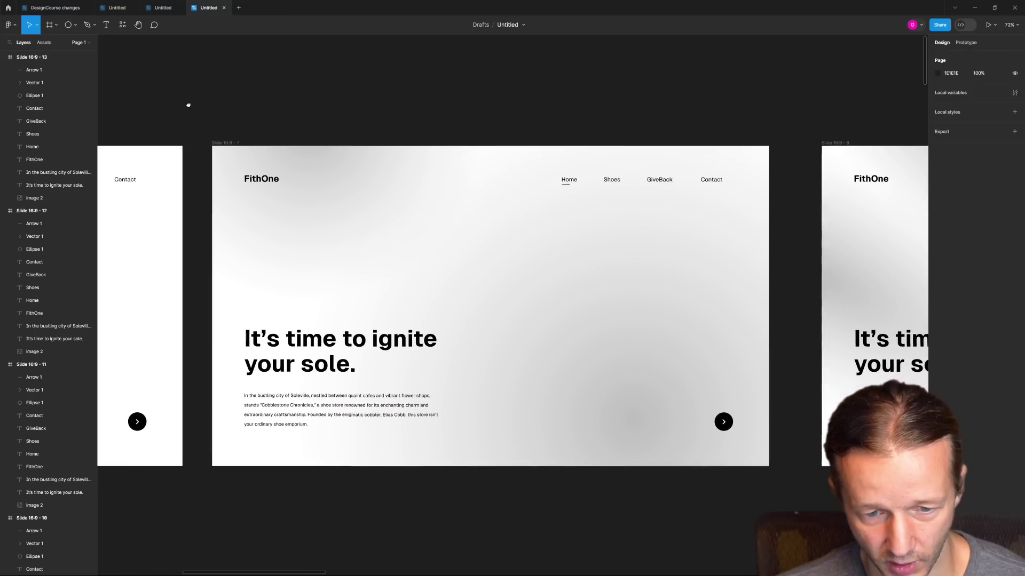
click(337, 189)
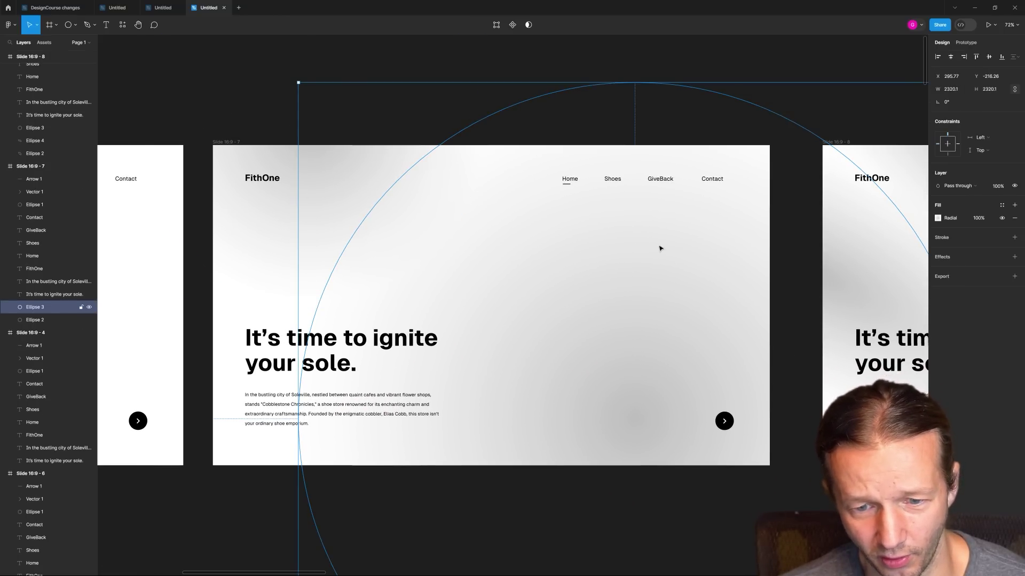
click(595, 310)
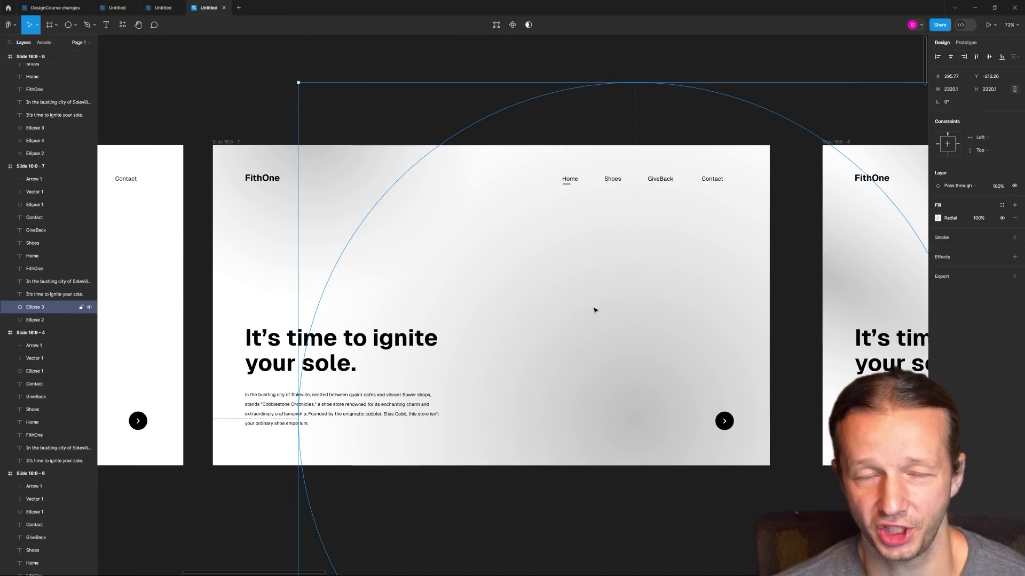
click(356, 191)
click(557, 101)
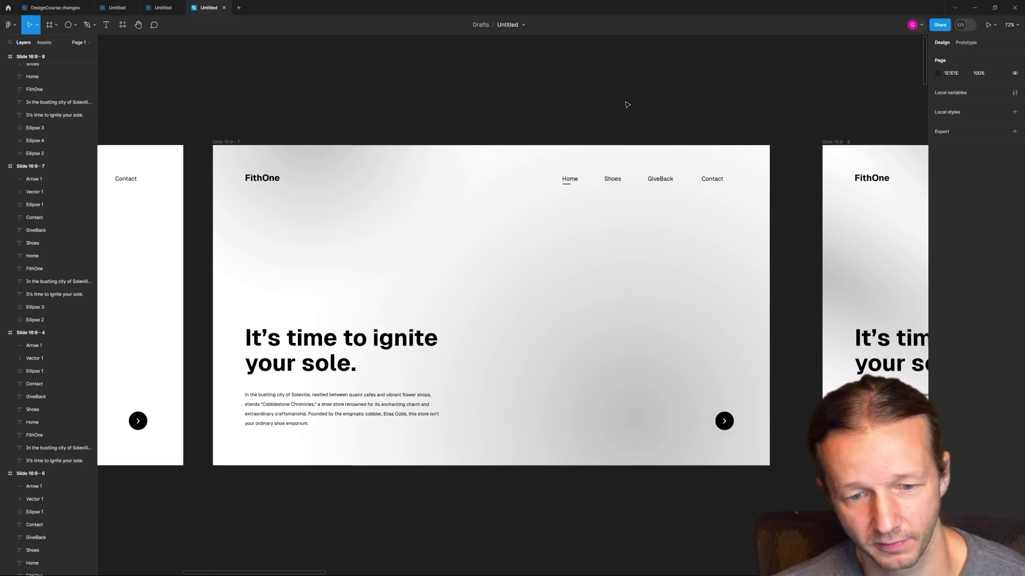
scroll(577, 119, right, 3)
scroll(305, 102, left, 5)
scroll(179, 91, right, 3)
scroll(378, 160, down, 1)
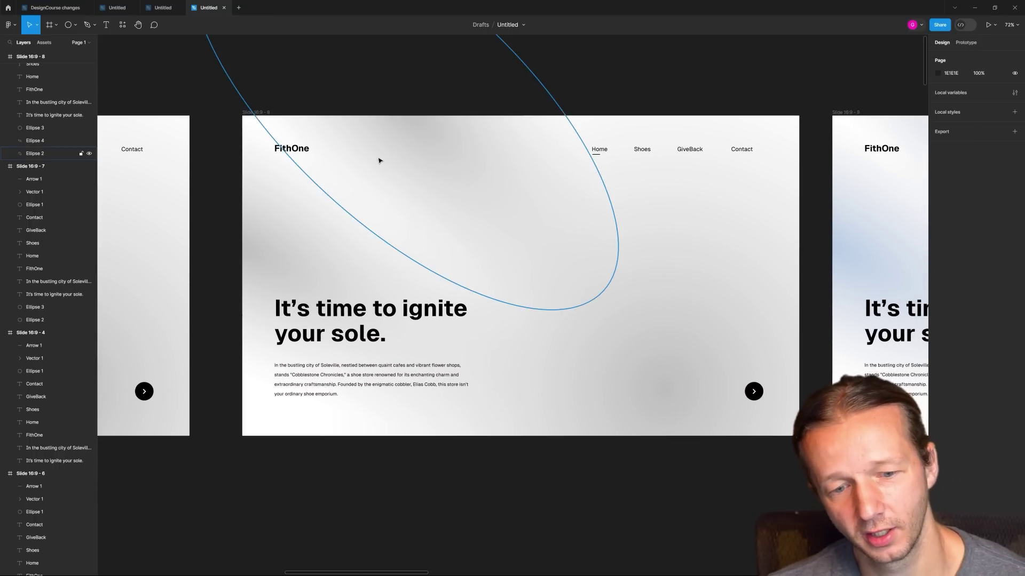
click(370, 153)
shift+click(299, 263)
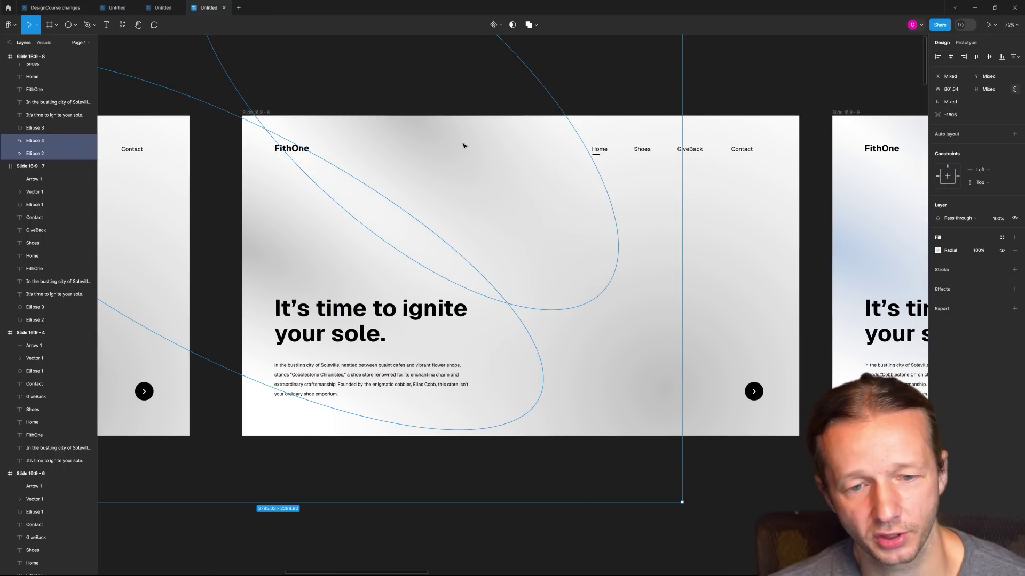
key(Escape)
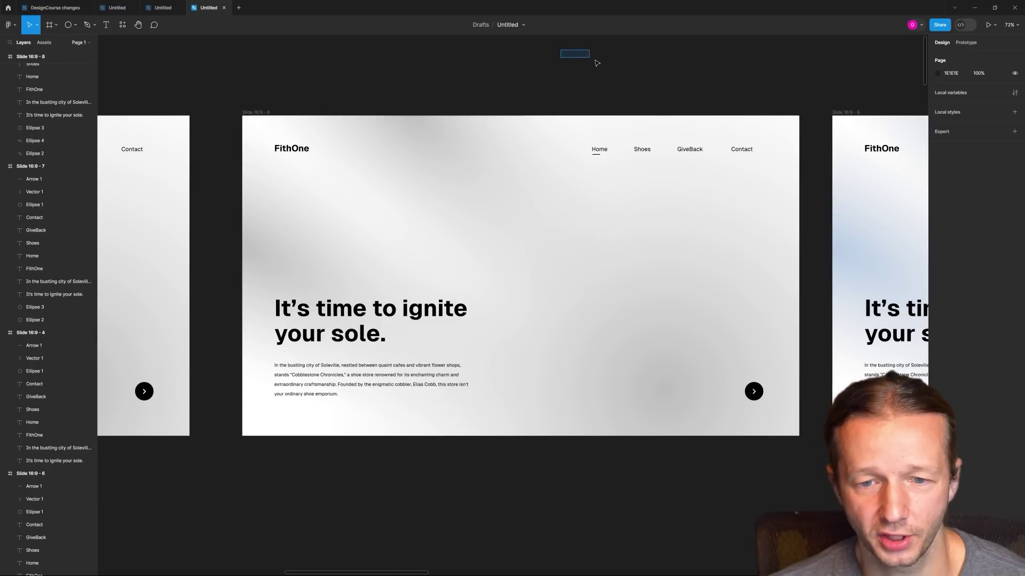
scroll(713, 77, right, 1)
scroll(622, 80, right, 2)
scroll(695, 80, right, 4)
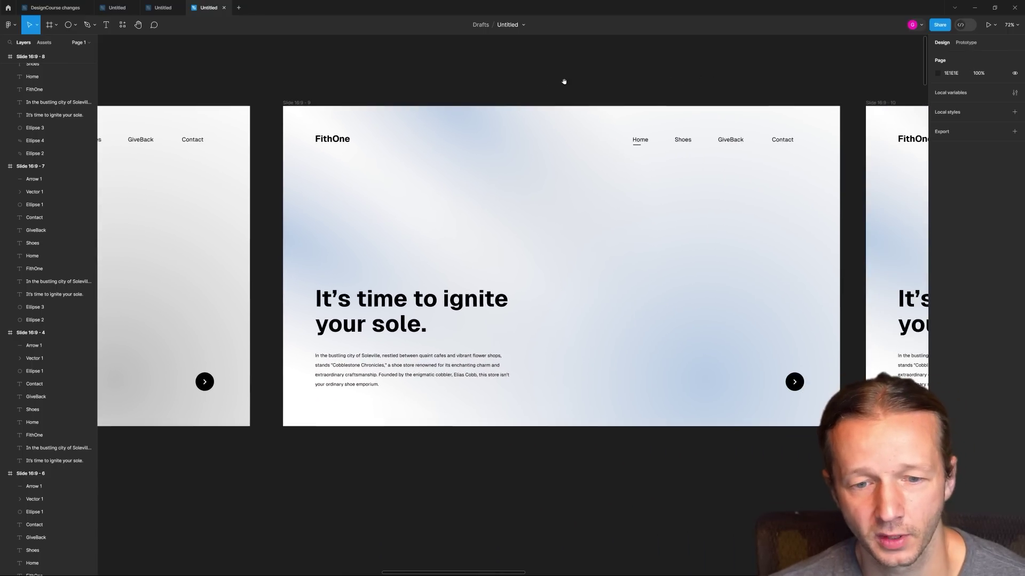
scroll(566, 80, right, 1)
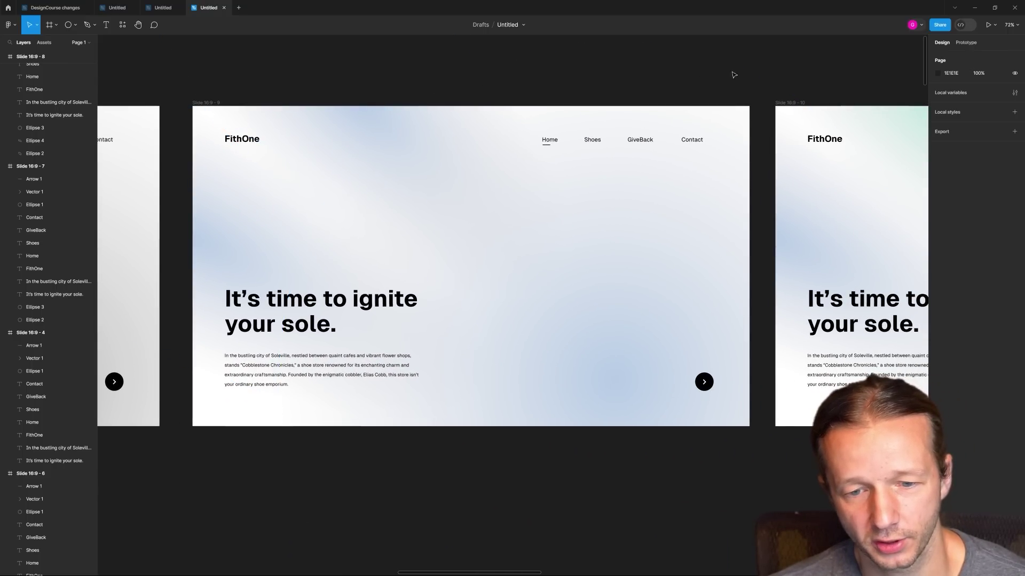
- Pan through the mint-pink and navy slides to centre the final pink-and-blue slide
mouse_move(751, 70)
mouse_down()
mouse_move(731, 80)
mouse_move(409, 92)
mouse_move(231, 85)
mouse_up()
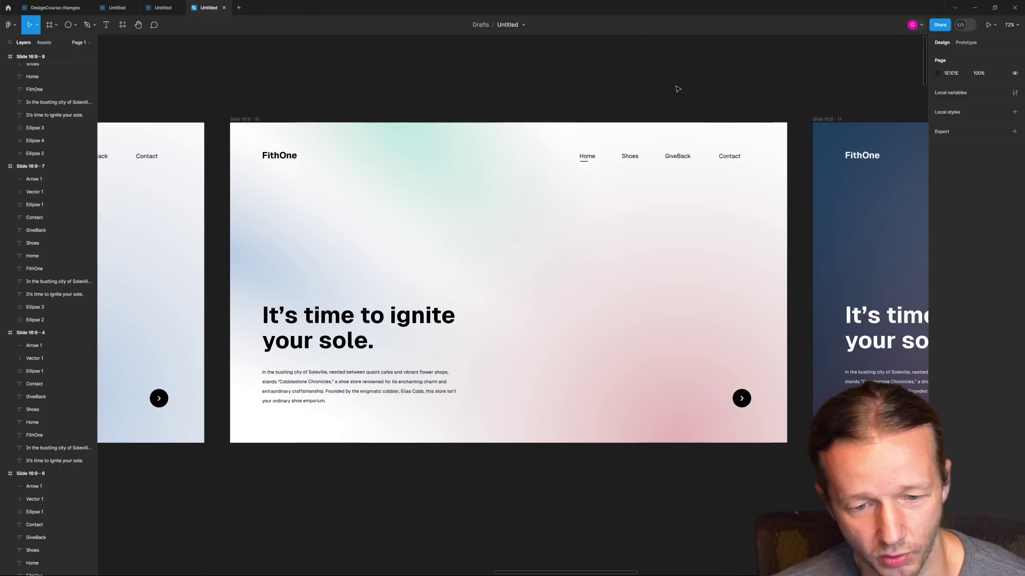
drag(695, 88, 174, 87)
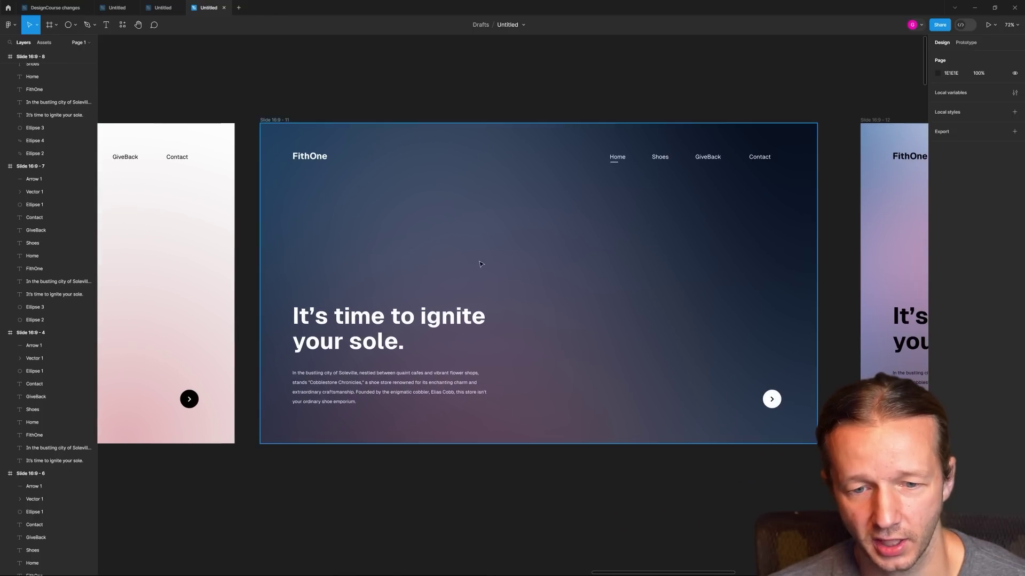
scroll(584, 94, right, 1)
scroll(572, 101, right, 4)
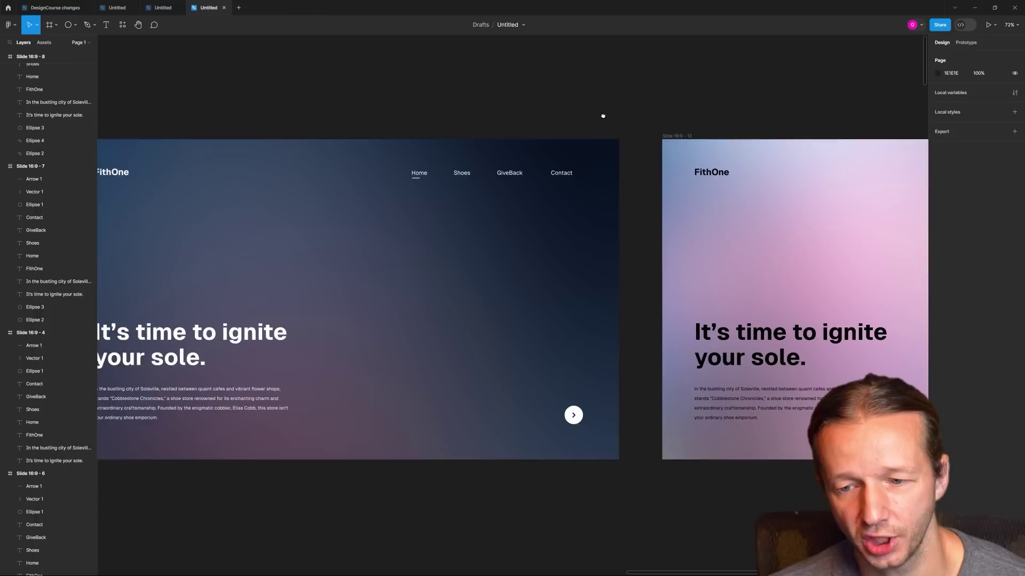
scroll(603, 114, right, 7)
drag(335, 109, 215, 106)
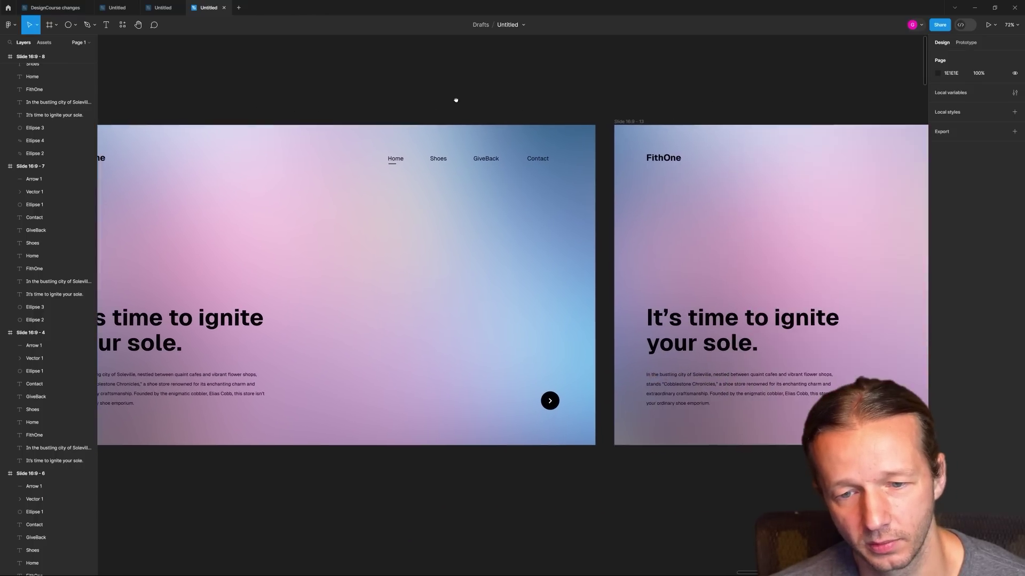
drag(560, 101, 138, 99)
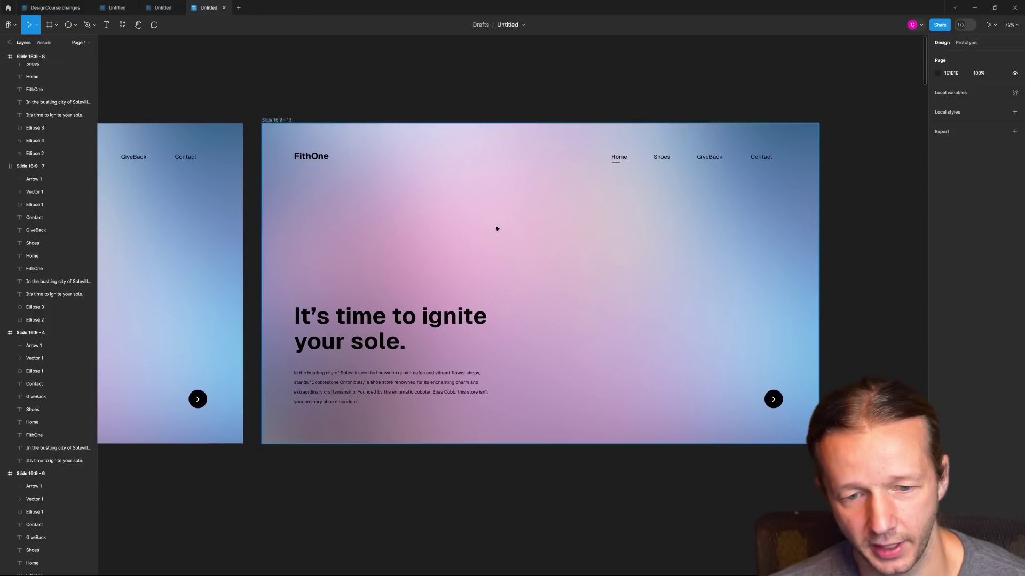
scroll(496, 229, up, 3)
scroll(534, 245, up, 3)
scroll(535, 249, down, 4)
scroll(536, 253, down, 4)
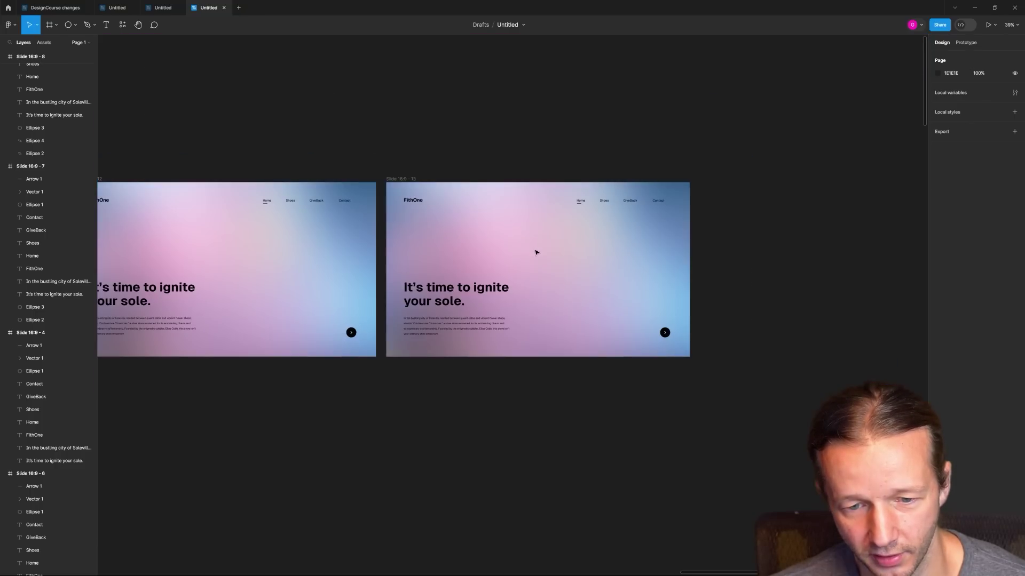
scroll(535, 252, down, 5)
scroll(561, 289, down, 3)
scroll(641, 322, left, 3)
scroll(624, 324, right, 1)
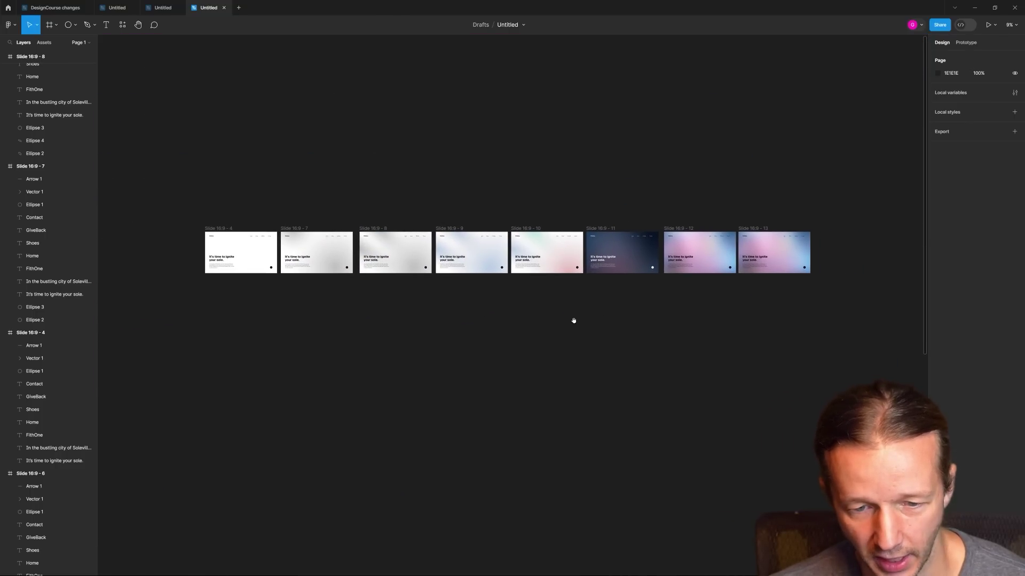
scroll(574, 321, up, 2)
scroll(560, 310, up, 1)
scroll(561, 309, down, 1)
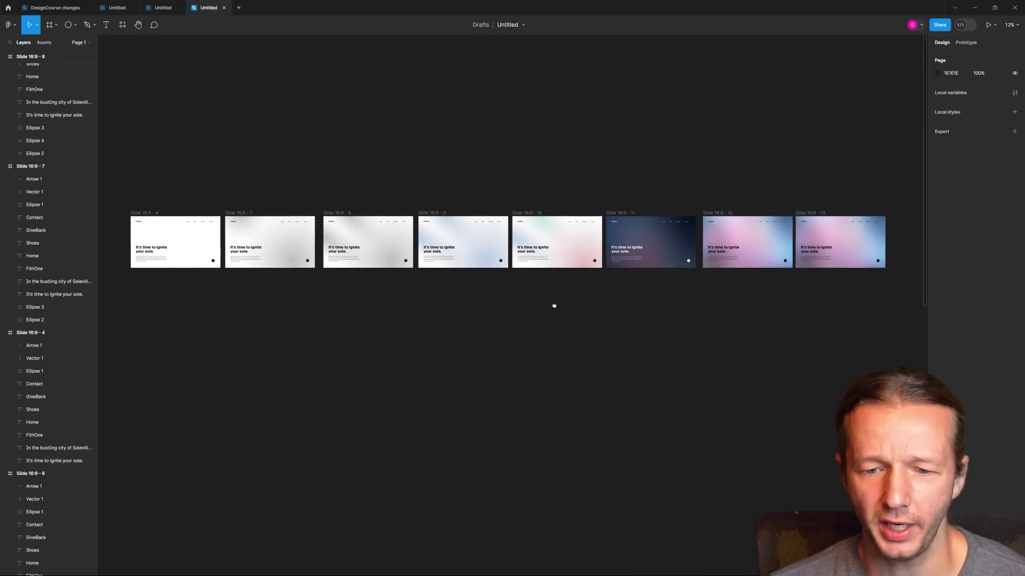
- Nudge the zoomed-out row of eight hero slides slightly lower to centre it
drag(553, 306, 557, 334)
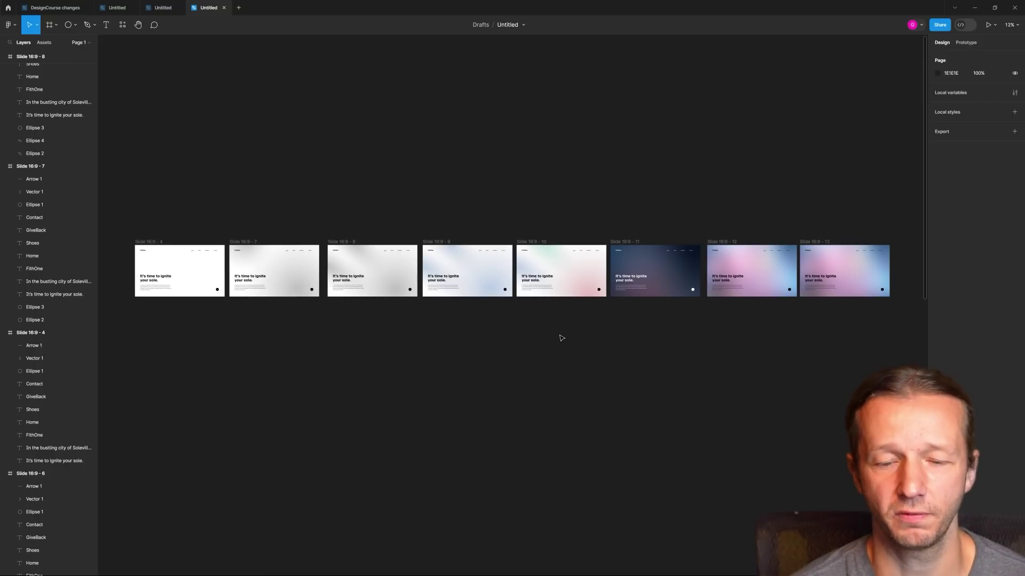